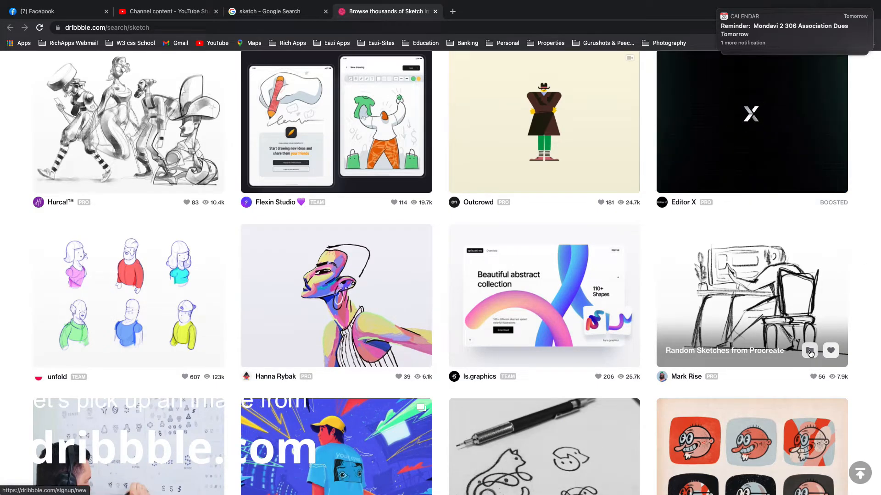
Add the "Beautiful abstract collection" shot from the sketch search results to My Collections
{"action": "left_click", "coordinate": [809, 351]}
{"action": "left_click", "coordinate": [437, 335]}
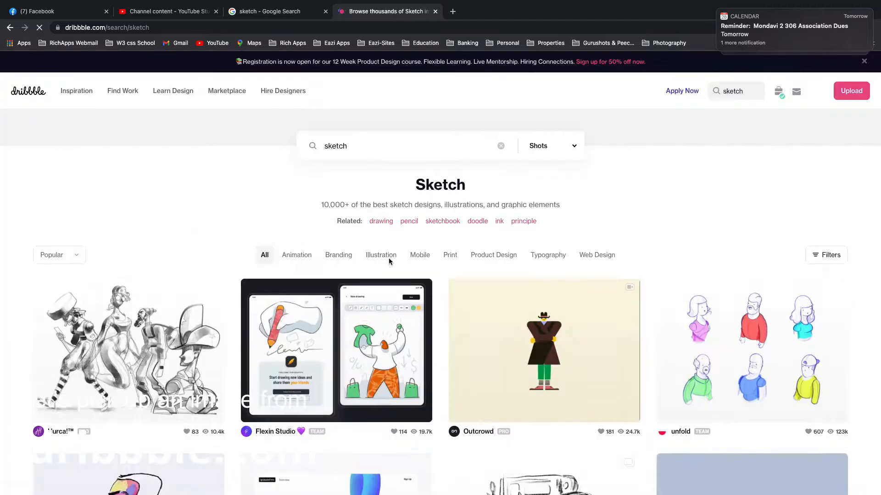
{"action": "scroll", "coordinate": [395, 252], "scroll_direction": "down", "scroll_amount": 7}
{"action": "left_click", "coordinate": [602, 227]}
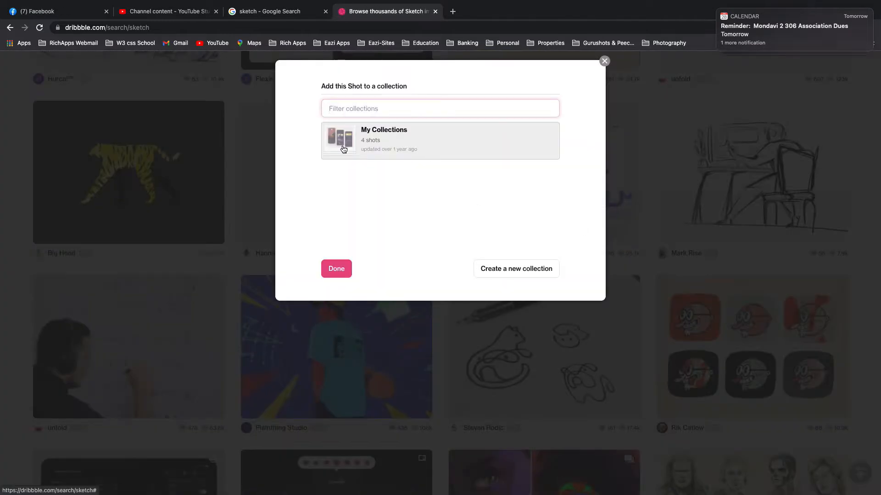
{"action": "left_click", "coordinate": [445, 159]}
{"action": "left_click", "coordinate": [336, 268]}
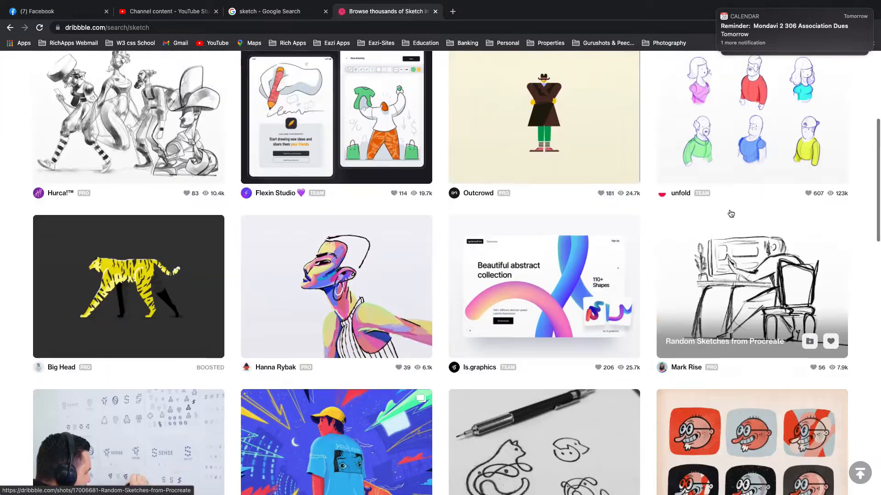
Open the My Collections page and look through its saved shots
{"action": "scroll", "coordinate": [731, 214], "scroll_direction": "up", "scroll_amount": 10}
{"action": "mouse_move", "coordinate": [816, 90]}
{"action": "left_click", "coordinate": [770, 301]}
{"action": "scroll", "coordinate": [394, 368], "scroll_direction": "down", "scroll_amount": 3}
{"action": "scroll", "coordinate": [395, 368], "scroll_direction": "up", "scroll_amount": 5}
{"action": "scroll", "coordinate": [394, 368], "scroll_direction": "down", "scroll_amount": 1}
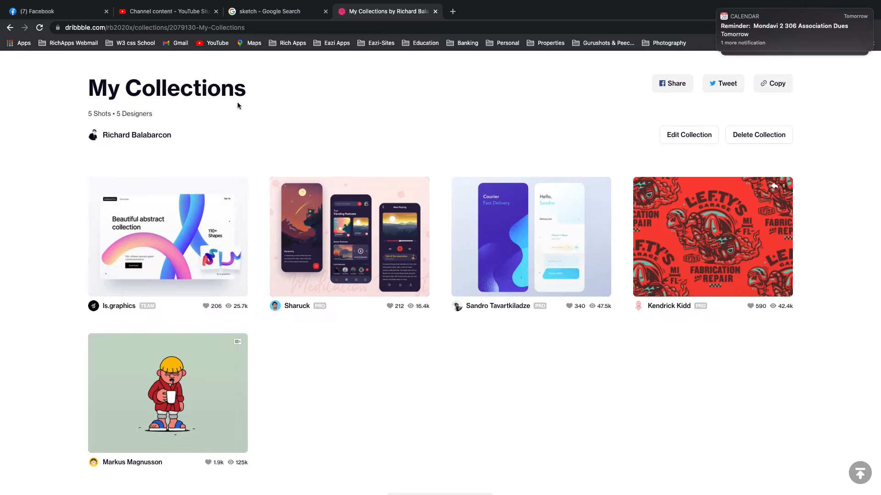
Open the "Random Sketches from Procreate" shot from the sketch search results and add it to My Collections
{"action": "left_click", "coordinate": [269, 12]}
{"action": "left_click", "coordinate": [717, 158]}
{"action": "scroll", "coordinate": [472, 314], "scroll_direction": "down", "scroll_amount": 6}
{"action": "scroll", "coordinate": [447, 312], "scroll_direction": "up", "scroll_amount": 4}
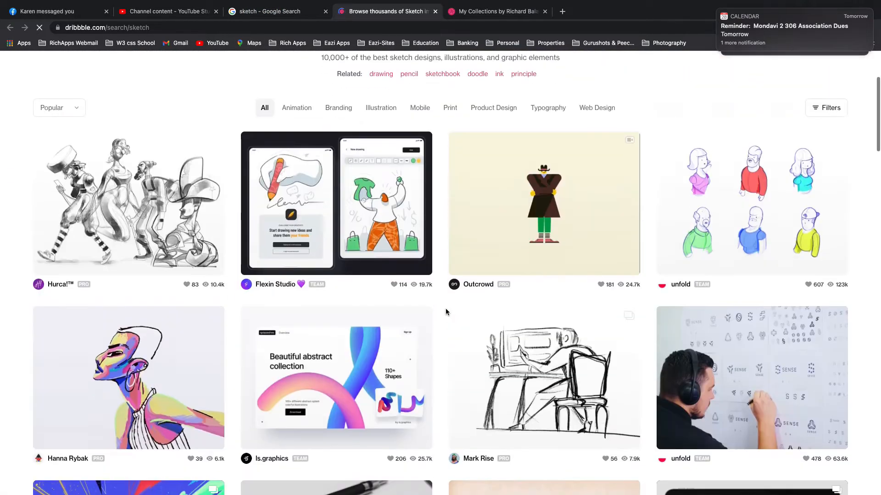
{"action": "left_click", "coordinate": [550, 367]}
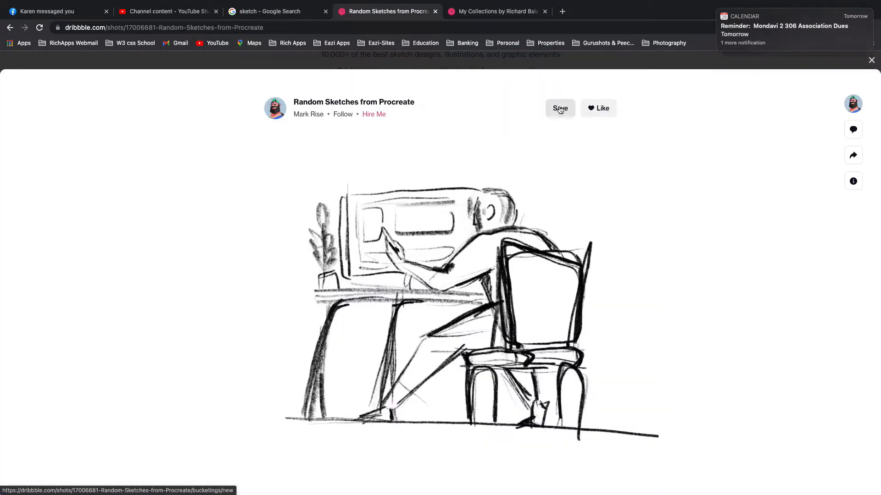
{"action": "left_click", "coordinate": [560, 109]}
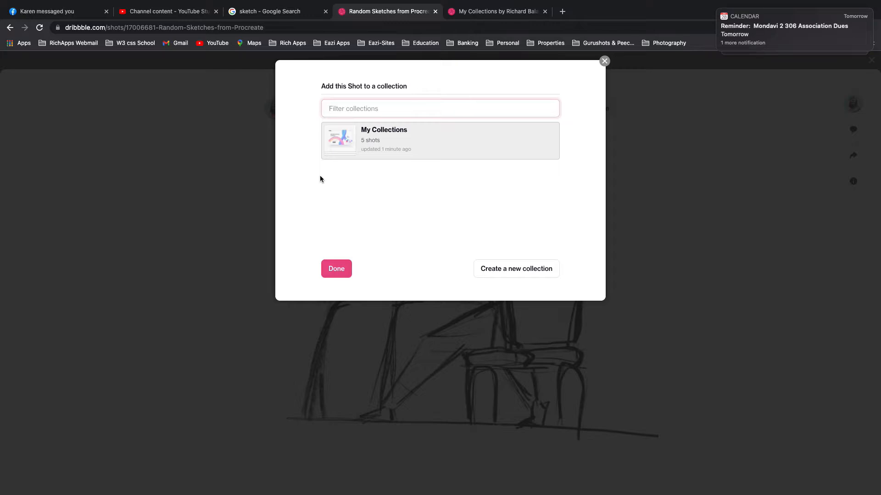
{"action": "left_click", "coordinate": [419, 150]}
{"action": "left_click", "coordinate": [334, 273]}
Download the full-size desk sketch as "drawing image -d ribble.jpeg" and switch to Affinity Designer
{"action": "left_click", "coordinate": [408, 248]}
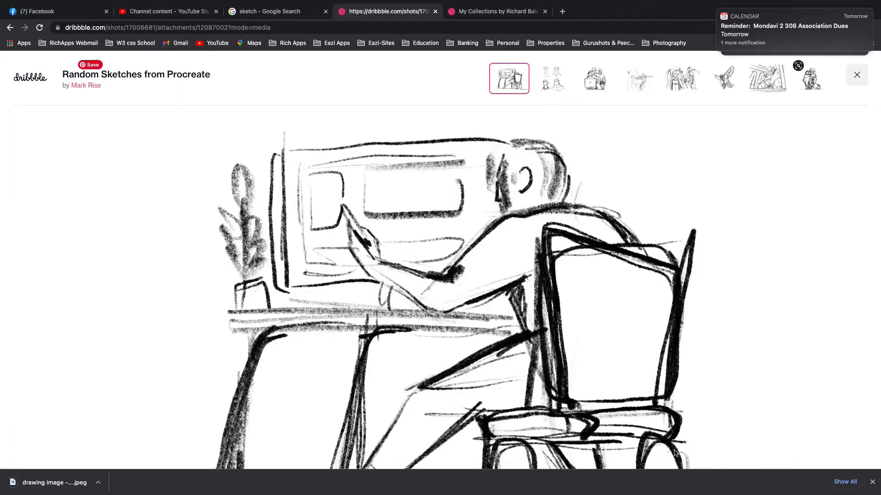
{"action": "mouse_move", "coordinate": [620, 491]}
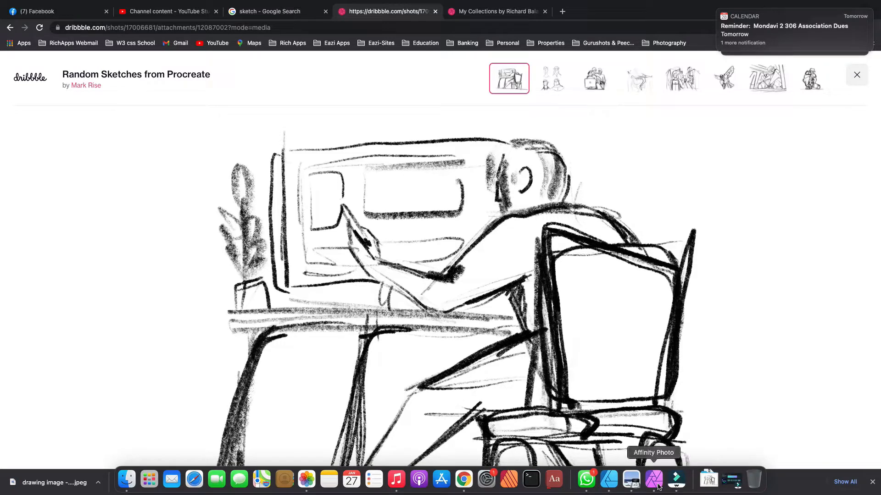
{"action": "left_click", "coordinate": [610, 481]}
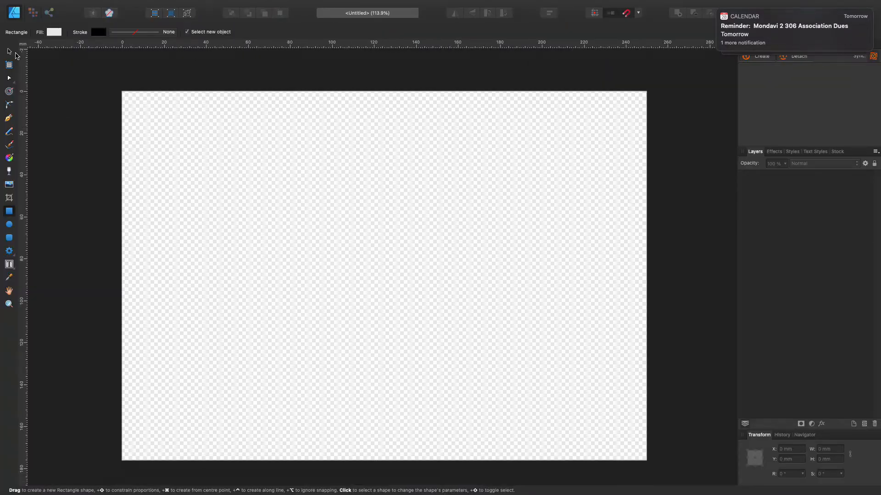
Place "drawing image -d ribble.jpeg" in the document and stretch it to the full page width of 250 mm
{"action": "mouse_move", "coordinate": [59, 7]}
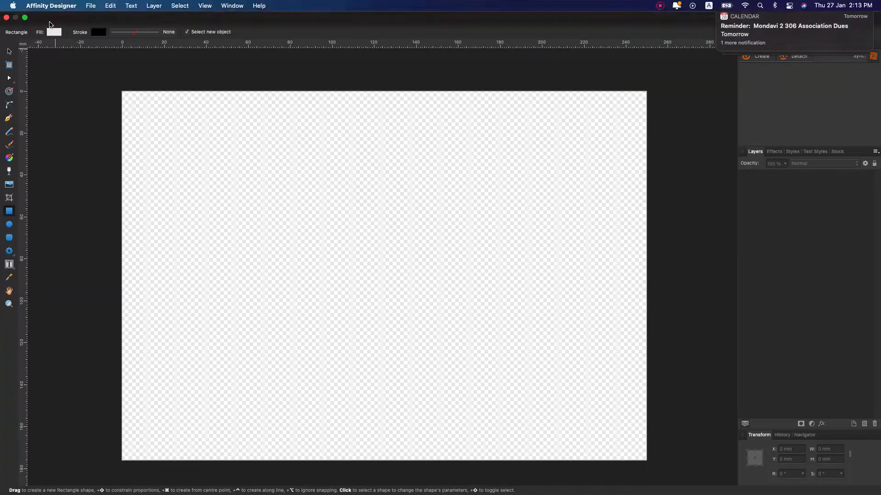
{"action": "left_click", "coordinate": [9, 185]}
{"action": "left_click", "coordinate": [668, 384]}
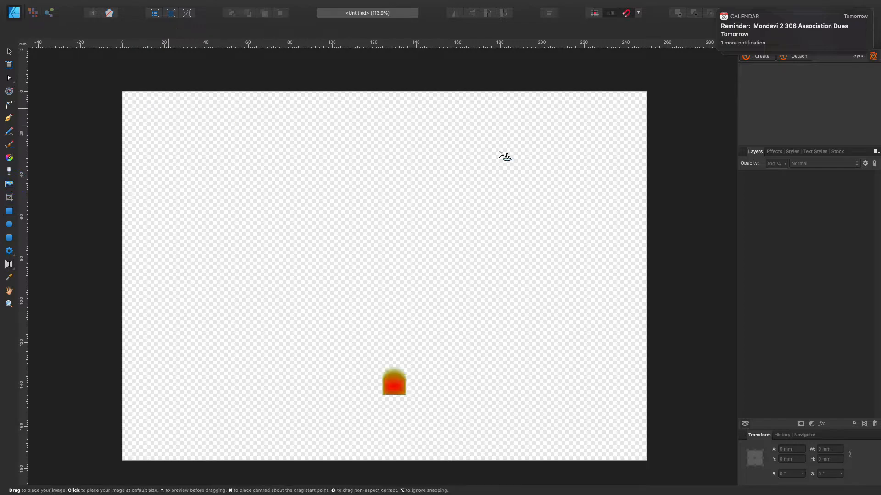
{"action": "mouse_move", "coordinate": [127, 91]}
{"action": "left_mouse_down"}
{"action": "mouse_move", "coordinate": [532, 318]}
{"action": "mouse_move", "coordinate": [559, 416]}
{"action": "mouse_move", "coordinate": [625, 465]}
{"action": "left_mouse_up"}
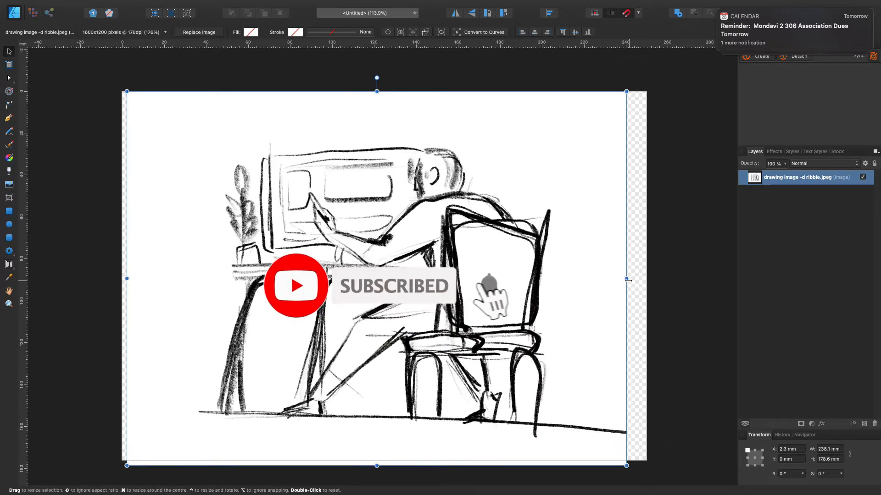
{"action": "left_click_drag", "start_coordinate": [625, 279], "coordinate": [646, 278]}
{"action": "left_click_drag", "start_coordinate": [121, 278], "coordinate": [122, 278]}
{"action": "left_click", "coordinate": [660, 185]}
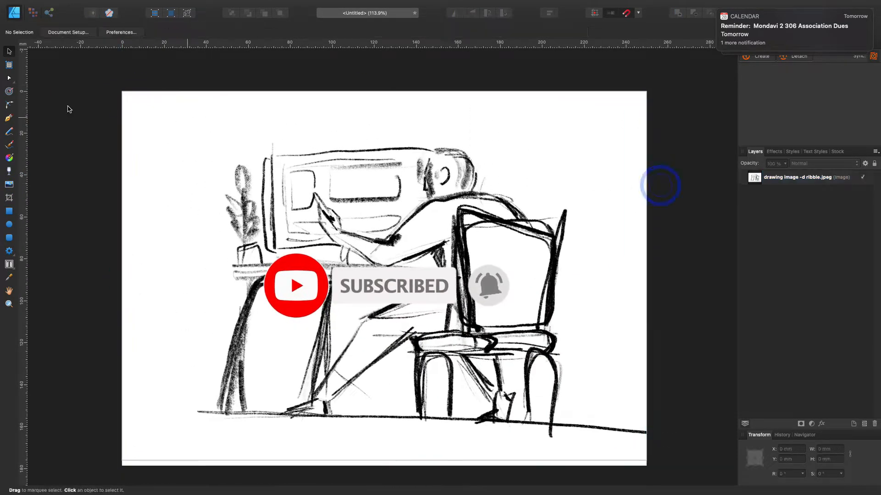
Duplicate the placed image layer and hide the lower copy
{"action": "left_click", "coordinate": [803, 178]}
{"action": "left_click", "coordinate": [784, 199]}
{"action": "right_click", "coordinate": [788, 180]}
{"action": "left_click", "coordinate": [791, 268]}
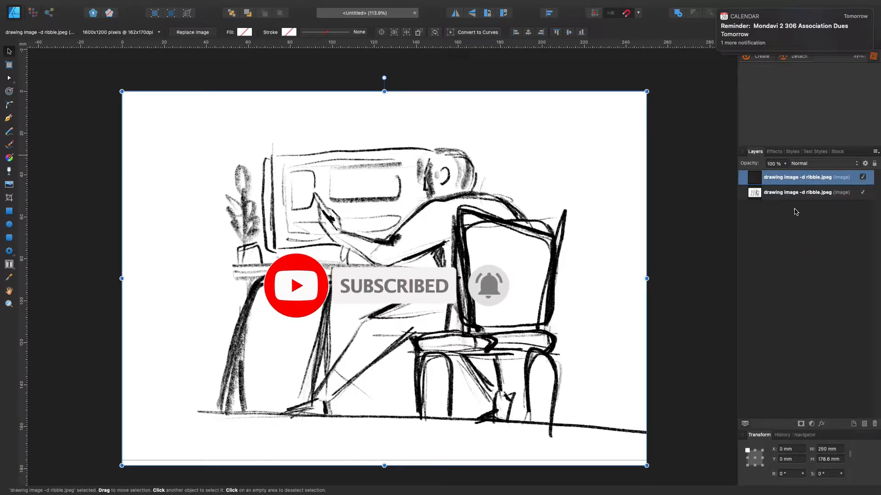
{"action": "left_click", "coordinate": [795, 218]}
{"action": "left_click", "coordinate": [864, 193]}
Trace the table top of the sketch as a closed outline with the Pen tool
{"action": "scroll", "coordinate": [657, 242], "scroll_direction": "down", "scroll_amount": 3}
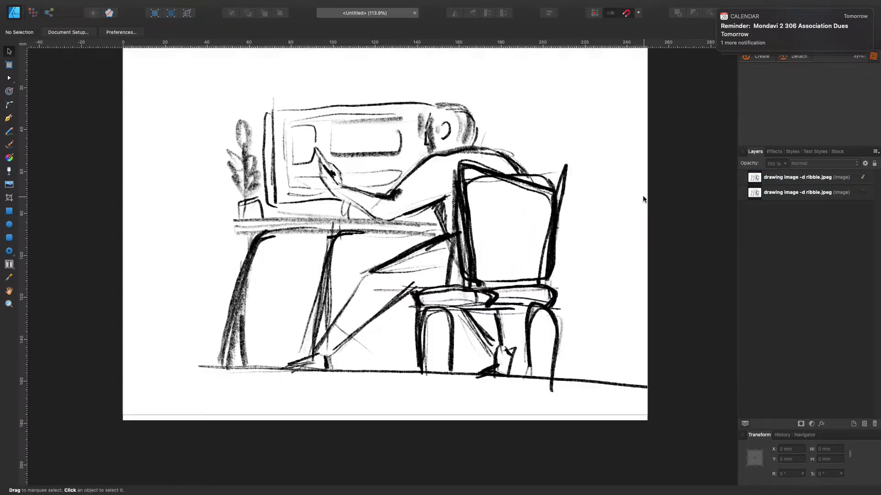
{"action": "scroll", "coordinate": [605, 115], "scroll_direction": "up", "scroll_amount": 3}
{"action": "left_click", "coordinate": [9, 119]}
{"action": "scroll", "coordinate": [447, 232], "scroll_direction": "down", "scroll_amount": 1}
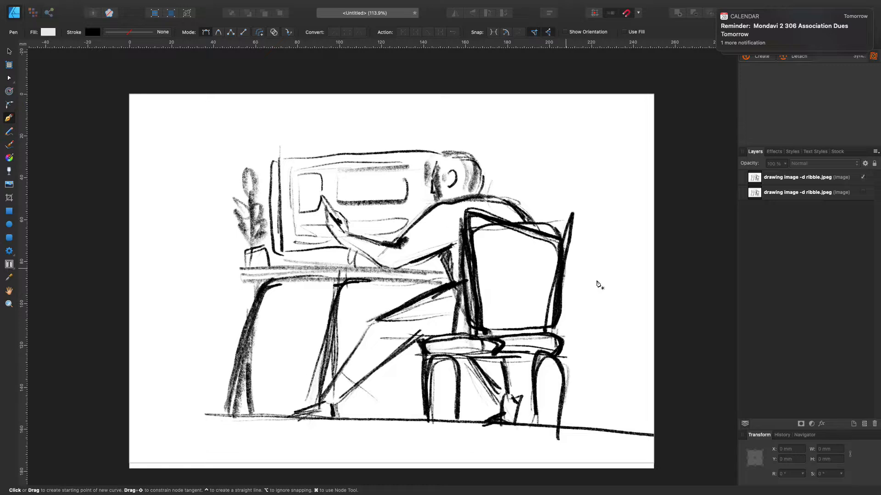
{"action": "scroll", "coordinate": [434, 237], "scroll_direction": "up", "scroll_amount": 1}
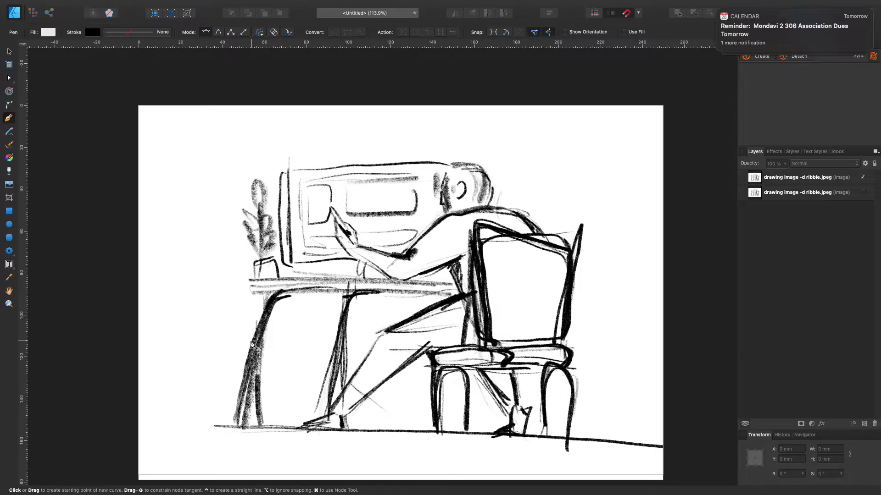
{"action": "left_click", "coordinate": [248, 278]}
{"action": "left_click", "coordinate": [347, 278]}
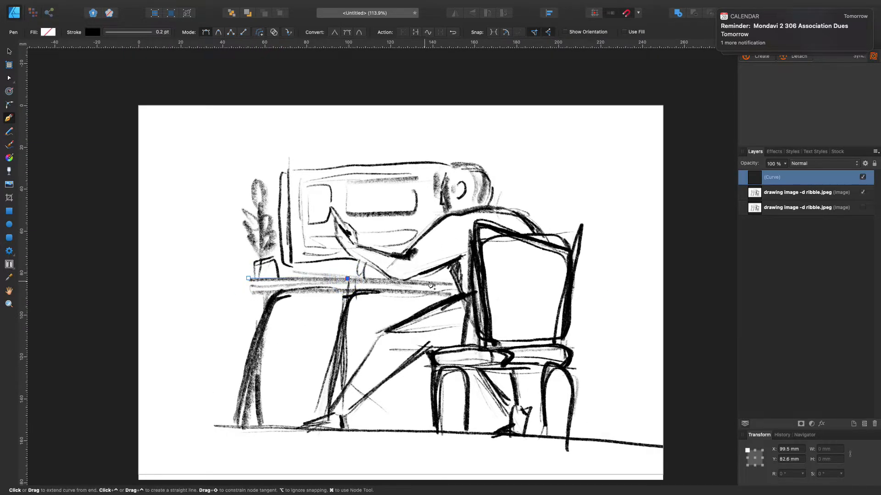
{"action": "left_click", "coordinate": [467, 298]}
{"action": "left_click", "coordinate": [349, 292]}
{"action": "left_click", "coordinate": [251, 292]}
{"action": "left_click", "coordinate": [248, 279]}
Clear the calendar notification, fill the traced shape with near-black, and name its layer "table top"
{"action": "scroll", "coordinate": [218, 199], "scroll_direction": "left", "scroll_amount": 1}
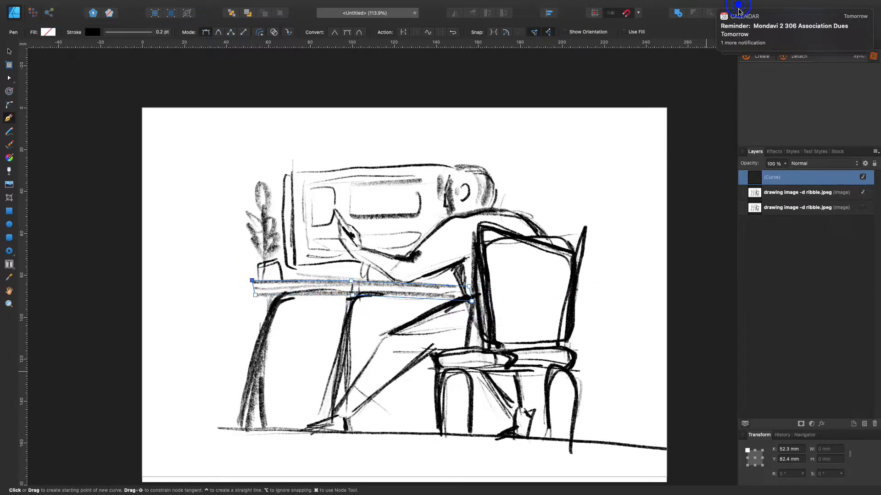
{"action": "left_click", "coordinate": [738, 11]}
{"action": "left_click", "coordinate": [722, 14]}
{"action": "left_click", "coordinate": [756, 45]}
{"action": "left_click", "coordinate": [802, 80]}
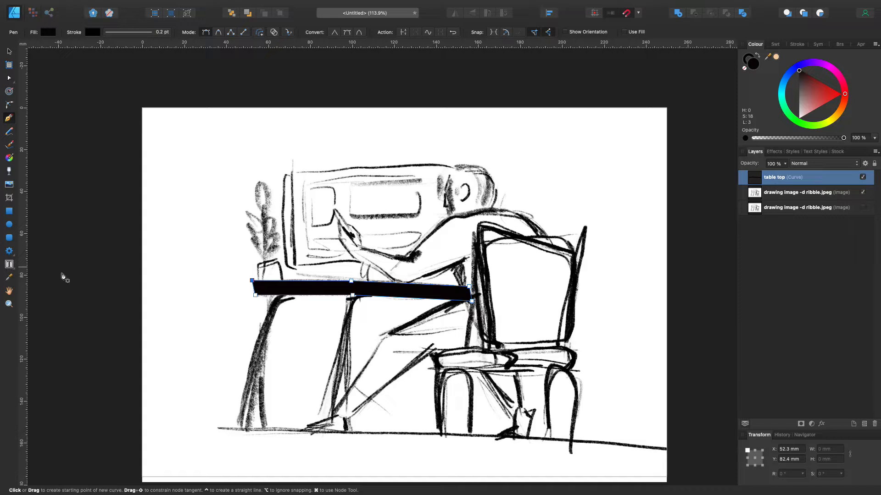
{"action": "left_click", "coordinate": [9, 50]}
{"action": "left_click", "coordinate": [57, 81]}
Trace the table leg farthest from the chair as a closed outline with the Pen tool
{"action": "left_click", "coordinate": [10, 118]}
{"action": "left_click", "coordinate": [267, 295]}
{"action": "scroll", "coordinate": [264, 321], "scroll_direction": "left", "scroll_amount": 1}
{"action": "left_click", "coordinate": [262, 333]}
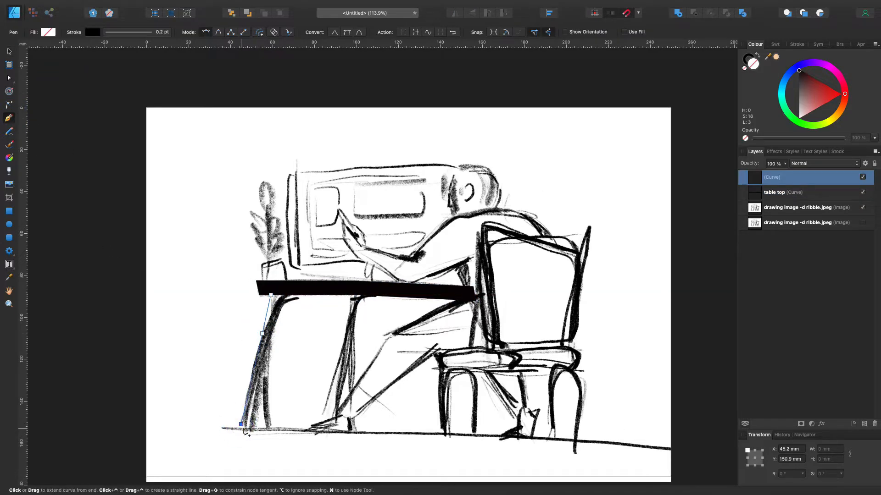
{"action": "left_click", "coordinate": [271, 426]}
{"action": "left_click", "coordinate": [284, 306]}
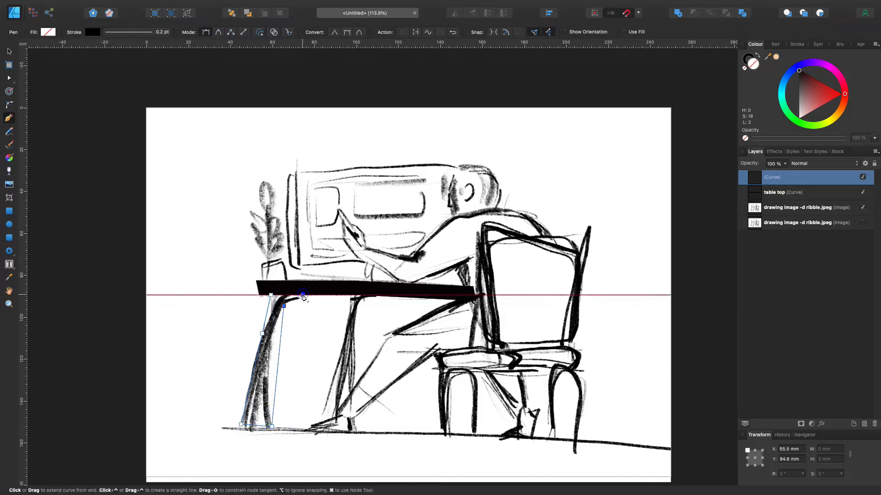
{"action": "left_click", "coordinate": [302, 295]}
{"action": "left_click", "coordinate": [271, 295]}
Bend the leg outline's edges and adjust its lower corner with the Node tool to follow the sketch
{"action": "scroll", "coordinate": [243, 310], "scroll_direction": "up", "scroll_amount": 3}
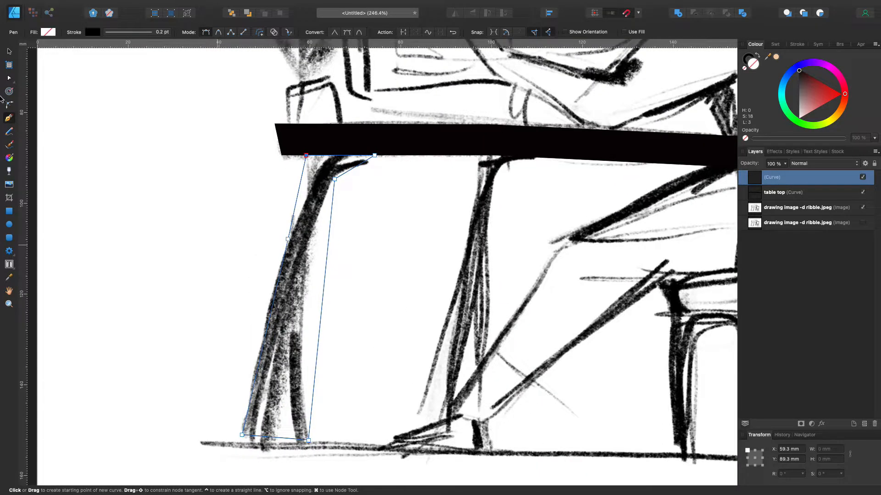
{"action": "key", "text": "a"}
{"action": "left_click_drag", "start_coordinate": [325, 274], "coordinate": [307, 269]}
{"action": "left_click_drag", "start_coordinate": [334, 179], "coordinate": [307, 185]}
{"action": "left_click_drag", "start_coordinate": [266, 334], "coordinate": [261, 333]}
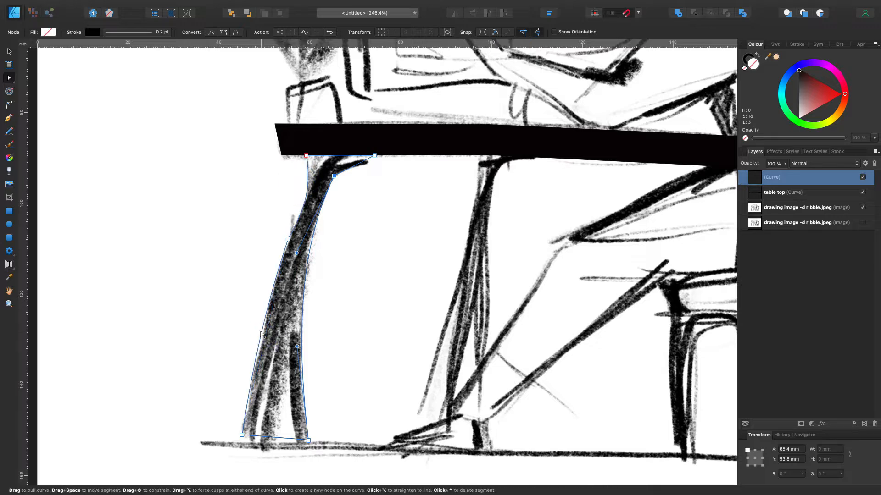
{"action": "left_click_drag", "start_coordinate": [241, 434], "coordinate": [243, 442]}
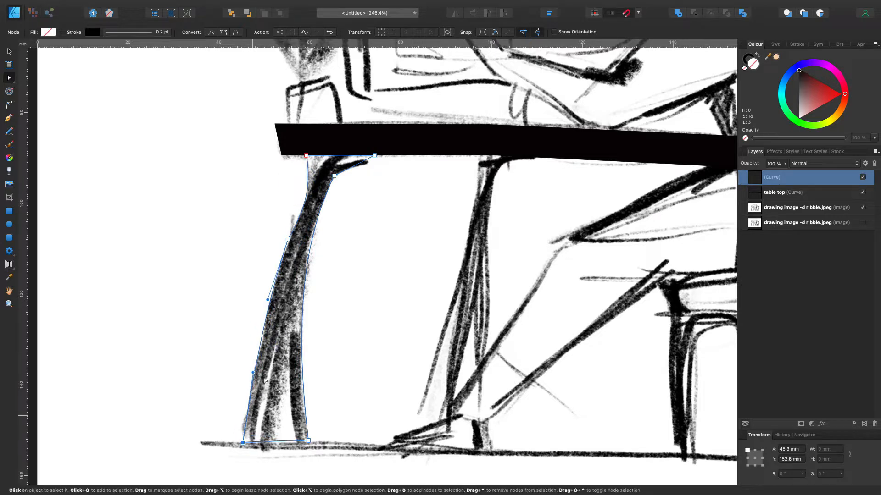
Fill the leg shape with black and name its layer "leg 1"
{"action": "left_click", "coordinate": [802, 80]}
{"action": "scroll", "coordinate": [665, 139], "scroll_direction": "down", "scroll_amount": 1}
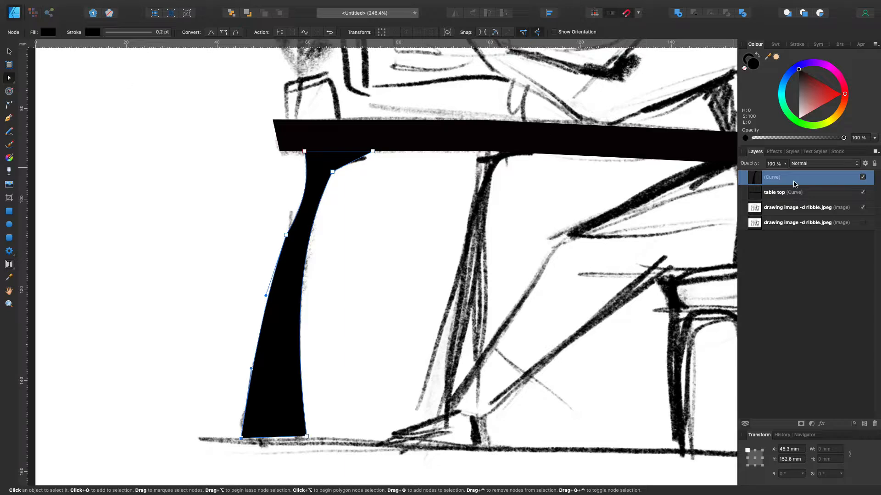
{"action": "double_click", "coordinate": [788, 177]}
{"action": "type", "text": "leg 1"}
{"action": "key", "text": "Return"}
Trace the second table leg, nearer the chair, as a closed outline with the Pen tool
{"action": "scroll", "coordinate": [556, 173], "scroll_direction": "down", "scroll_amount": 5}
{"action": "scroll", "coordinate": [556, 173], "scroll_direction": "right", "scroll_amount": 3}
{"action": "scroll", "coordinate": [557, 172], "scroll_direction": "up", "scroll_amount": 2}
{"action": "left_click", "coordinate": [8, 117]}
{"action": "left_click", "coordinate": [10, 53]}
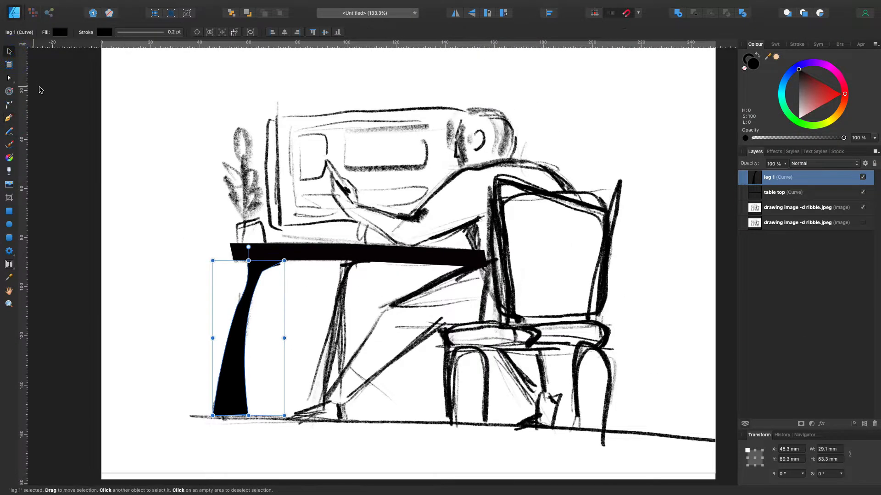
{"action": "left_click", "coordinate": [39, 87]}
{"action": "left_click", "coordinate": [8, 119]}
{"action": "left_click", "coordinate": [340, 261]}
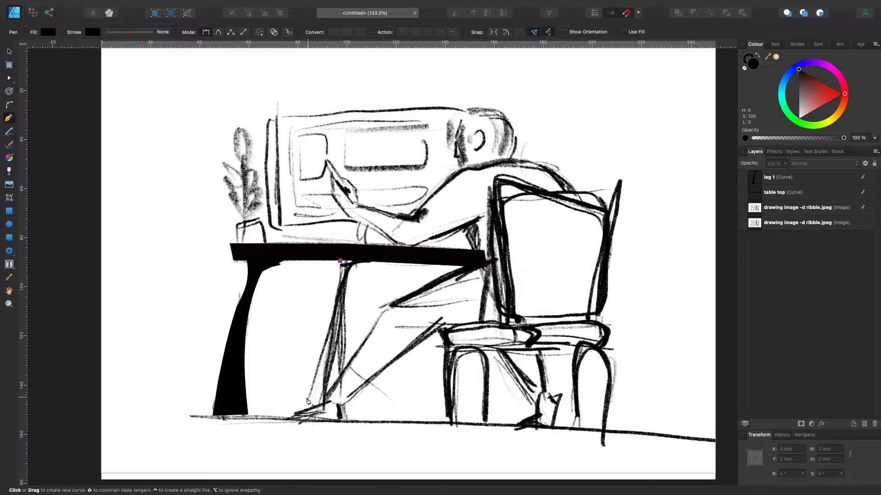
{"action": "left_click", "coordinate": [296, 420]}
{"action": "left_click", "coordinate": [346, 420]}
{"action": "left_click", "coordinate": [372, 261]}
{"action": "left_click", "coordinate": [340, 261]}
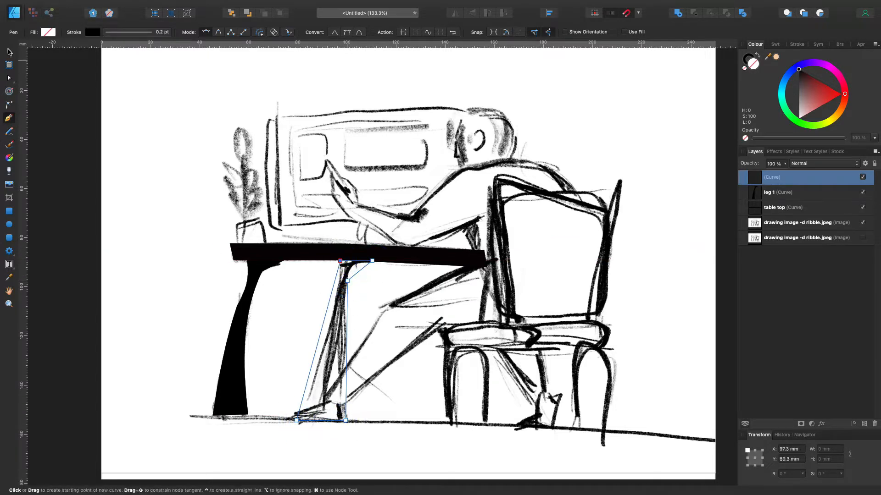
Curve the second leg's upper bracket and its outer edge with the Node tool to match the sketch
{"action": "left_click", "coordinate": [9, 78]}
{"action": "left_click_drag", "start_coordinate": [360, 269], "coordinate": [354, 266]}
{"action": "left_click_drag", "start_coordinate": [331, 295], "coordinate": [335, 296]}
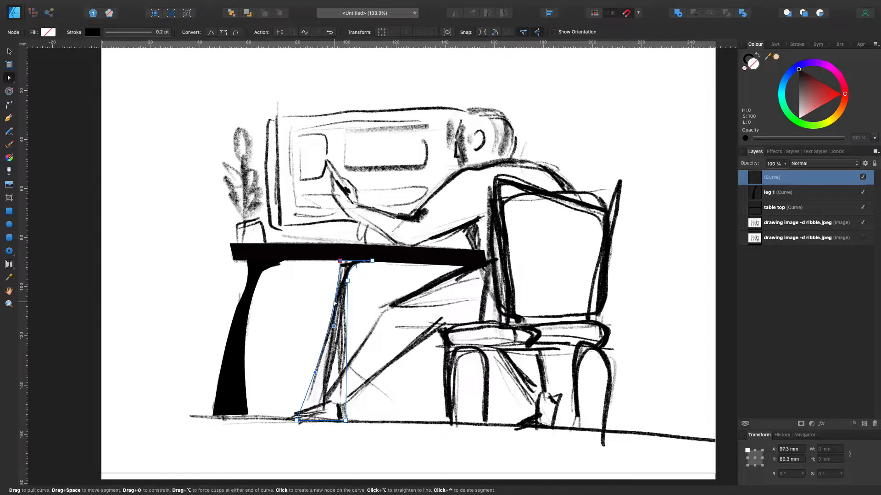
Fill the second leg with black and name its layer "leg 2"
{"action": "left_click_drag", "start_coordinate": [800, 75], "coordinate": [781, 61]}
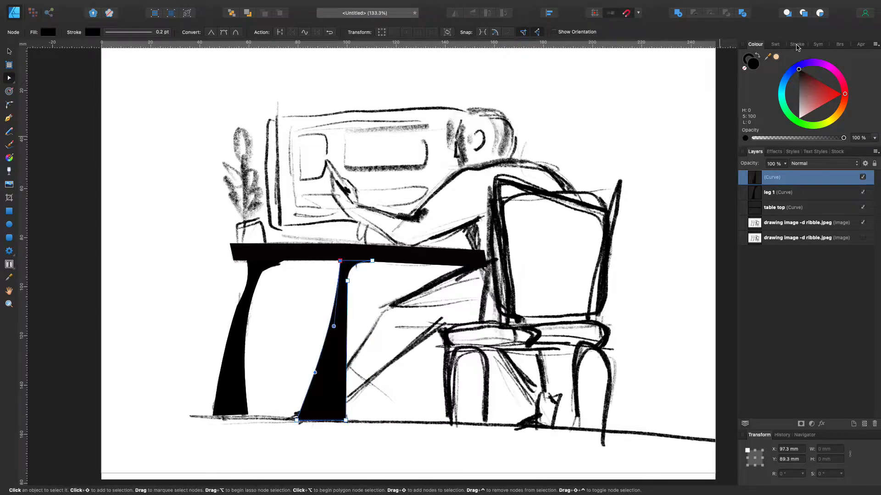
{"action": "double_click", "coordinate": [781, 177]}
{"action": "left_click", "coordinate": [78, 127]}
Trace the chair's backrest as a closed outline with the Pen tool, starting at its upper corner
{"action": "left_click", "coordinate": [9, 118]}
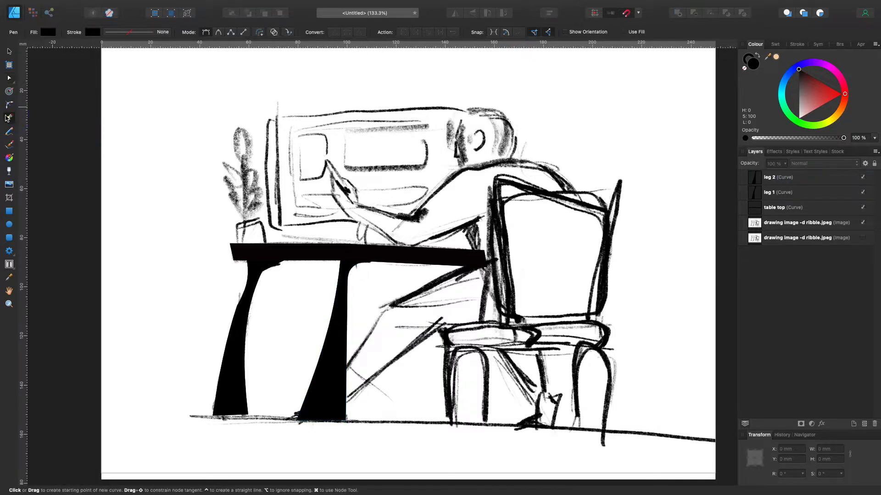
{"action": "left_click", "coordinate": [620, 179]}
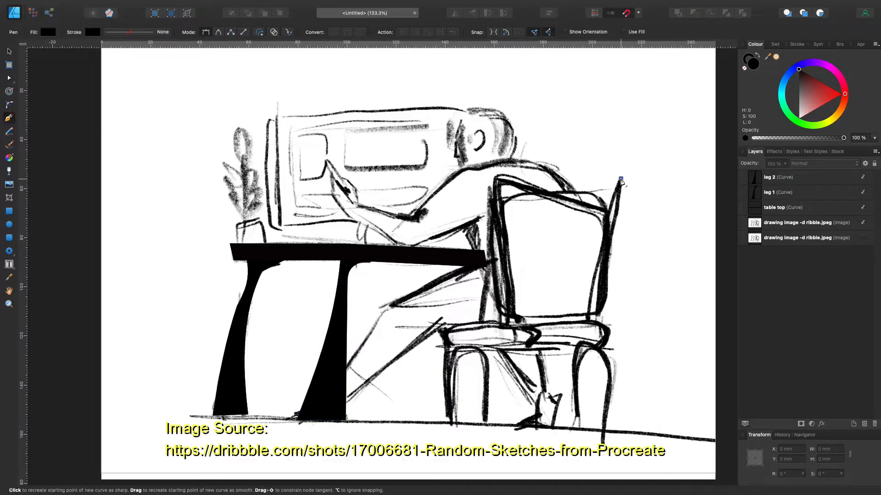
{"action": "key", "text": "Escape"}
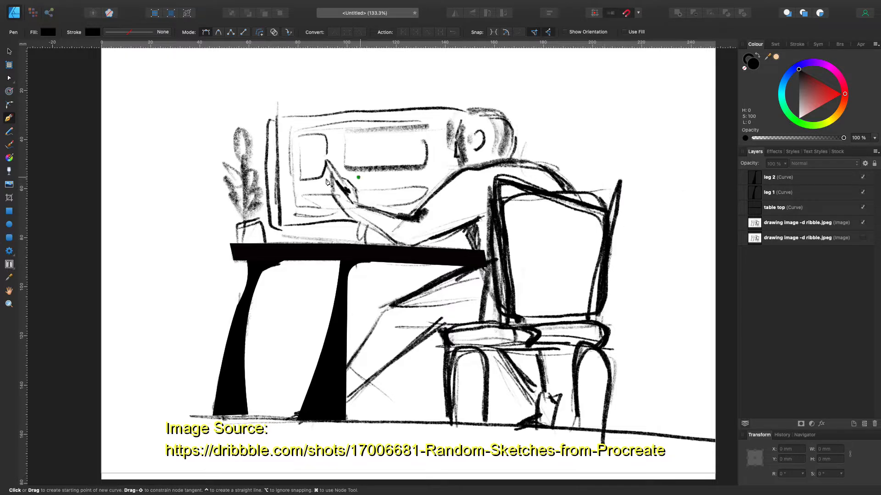
{"action": "left_click", "coordinate": [607, 211]}
{"action": "left_click", "coordinate": [494, 175]}
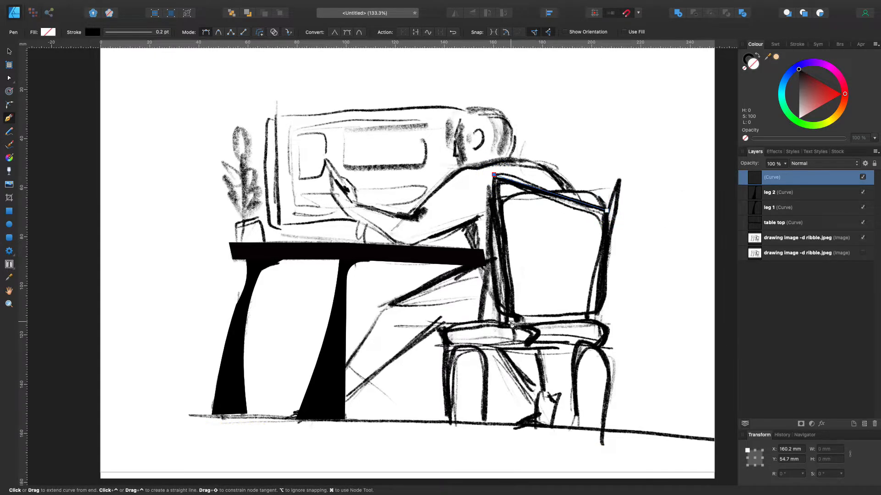
{"action": "left_click", "coordinate": [480, 318]}
{"action": "left_click", "coordinate": [504, 322]}
{"action": "left_click", "coordinate": [595, 317]}
{"action": "left_click", "coordinate": [606, 210]}
Reshape the backrest's lower corner and outer side edge with the Node tool to follow the sketch
{"action": "left_click", "coordinate": [9, 79]}
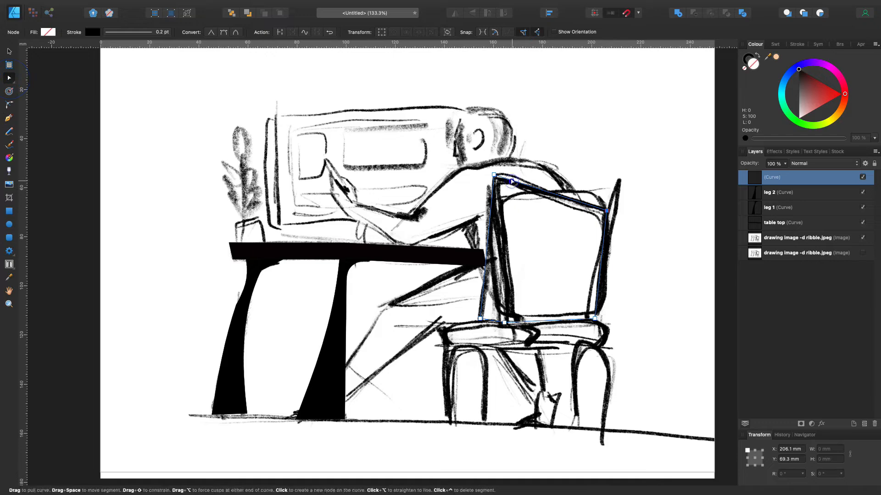
{"action": "left_click", "coordinate": [512, 322]}
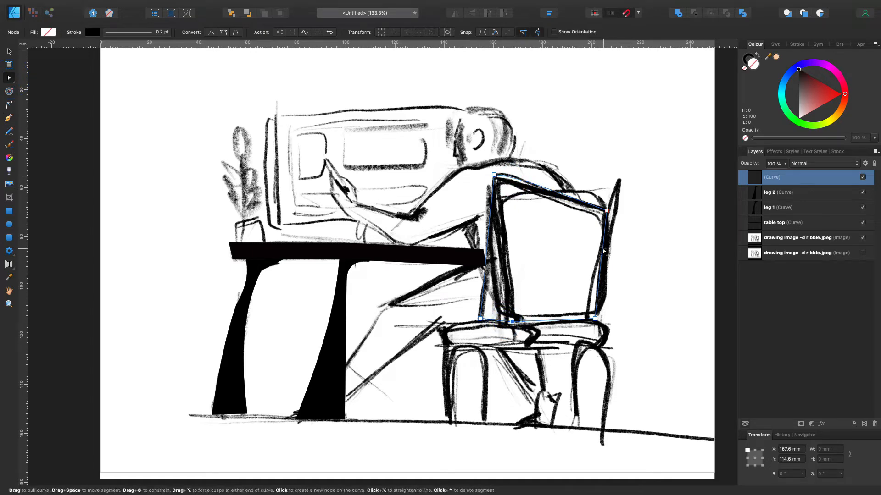
{"action": "left_click", "coordinate": [606, 211]}
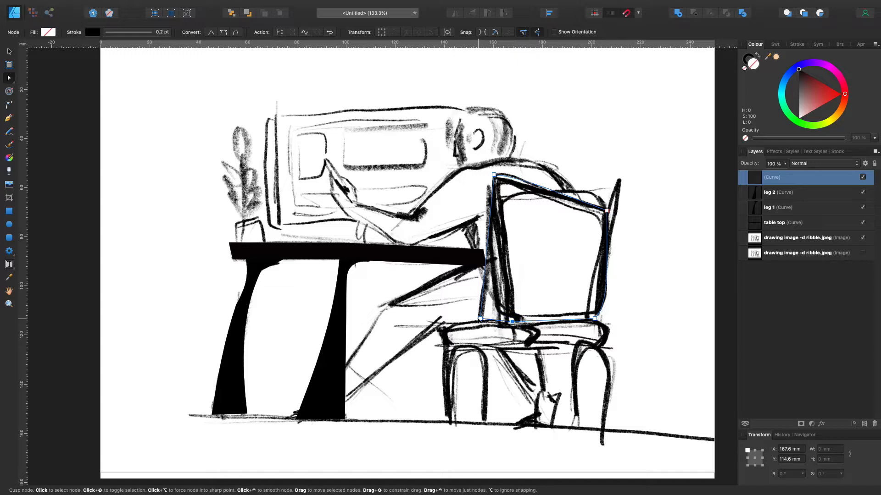
Fill the backrest with white and lower its opacity to 57% so the sketch shows through
{"action": "left_click_drag", "start_coordinate": [799, 71], "coordinate": [797, 123]}
{"action": "left_click", "coordinate": [785, 163]}
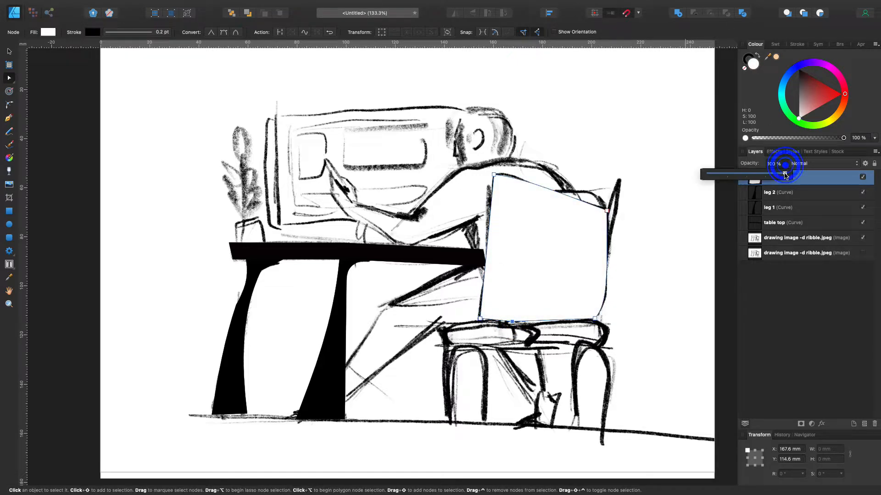
{"action": "left_click_drag", "start_coordinate": [787, 176], "coordinate": [751, 176]}
Trace the backrest's inner panel as a closed four-point outline with the Pen tool and fill it pale pink
{"action": "left_click", "coordinate": [12, 80]}
{"action": "left_click", "coordinate": [10, 118]}
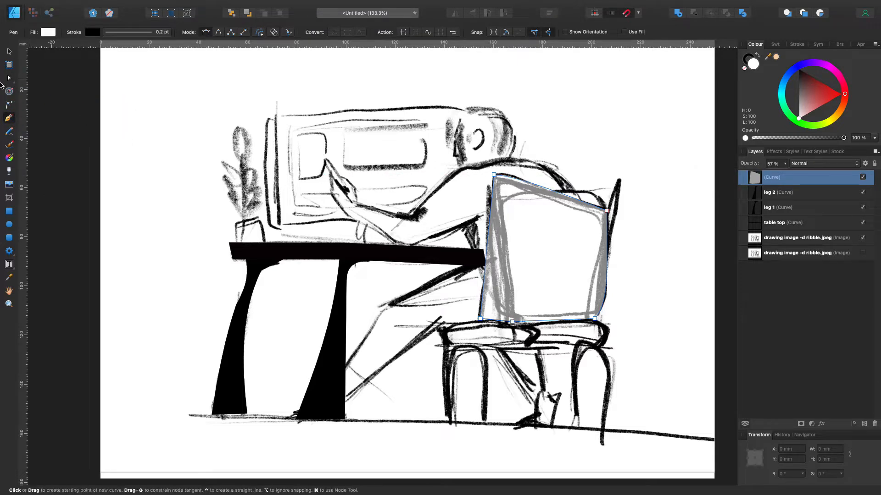
{"action": "left_click", "coordinate": [9, 52]}
{"action": "left_click", "coordinate": [47, 75]}
{"action": "left_click", "coordinate": [8, 119]}
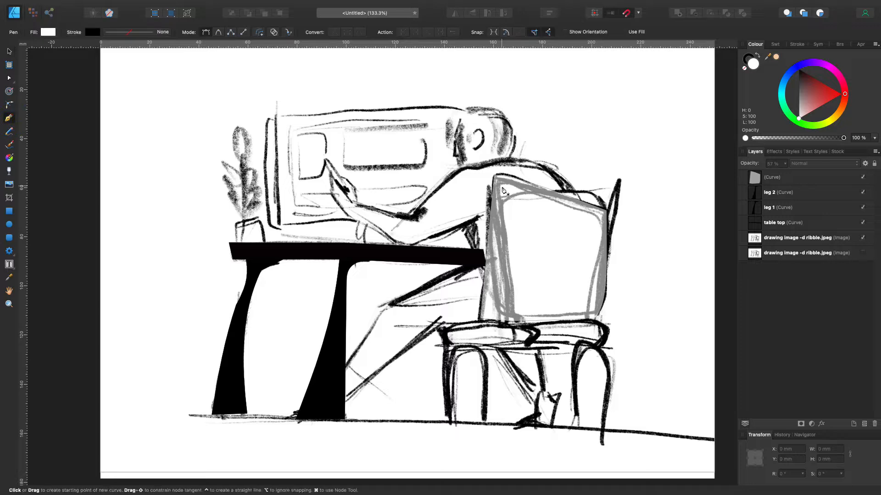
{"action": "left_click", "coordinate": [499, 184]}
{"action": "left_click", "coordinate": [517, 315]}
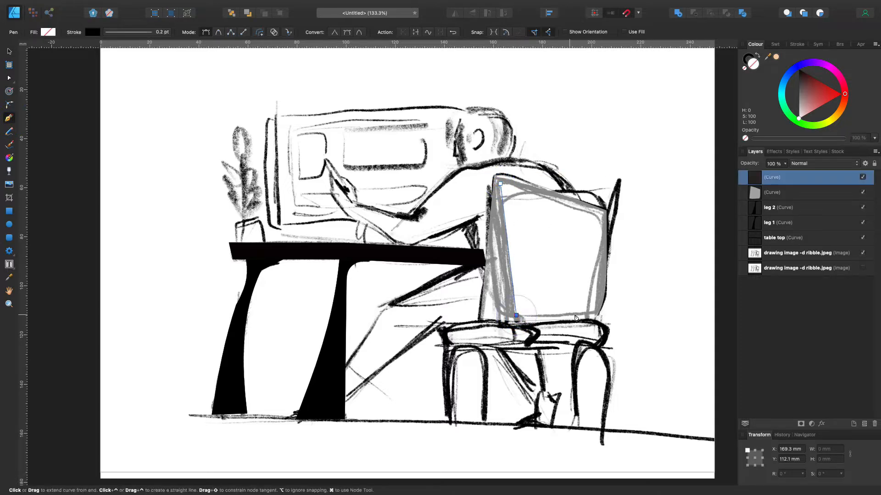
{"action": "left_click", "coordinate": [600, 222]}
{"action": "left_click", "coordinate": [500, 183]}
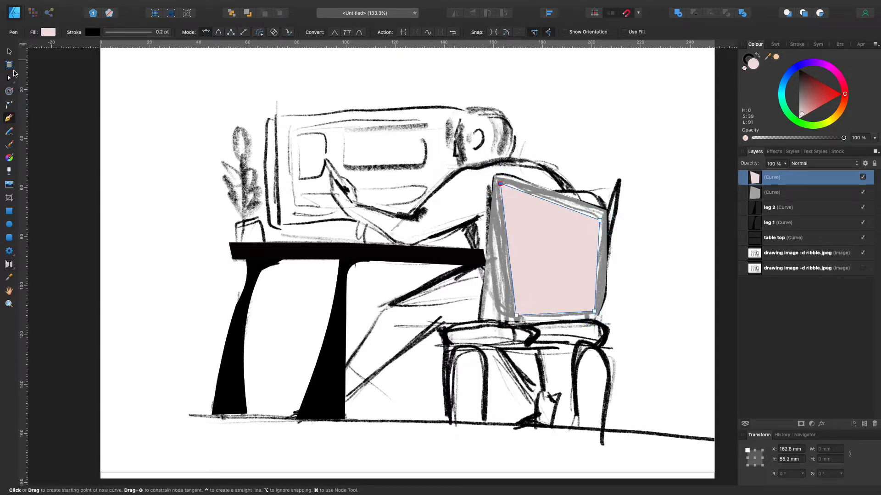
Curve the inner panel's edges and adjust its lower corner with the Node tool, and lighten its fill to off-white
{"action": "left_click", "coordinate": [10, 78]}
{"action": "left_click_drag", "start_coordinate": [552, 202], "coordinate": [557, 202]}
{"action": "left_click_drag", "start_coordinate": [597, 264], "coordinate": [601, 261]}
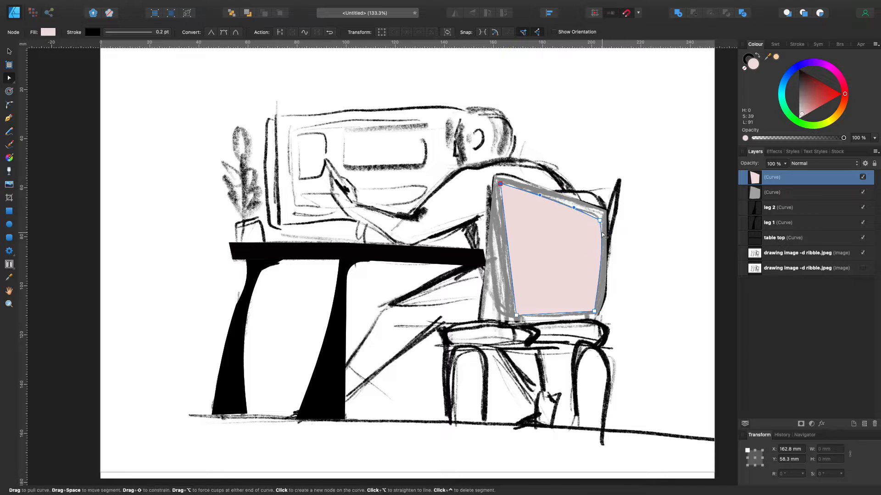
{"action": "left_click", "coordinate": [516, 315]}
{"action": "left_click_drag", "start_coordinate": [523, 313], "coordinate": [523, 316]}
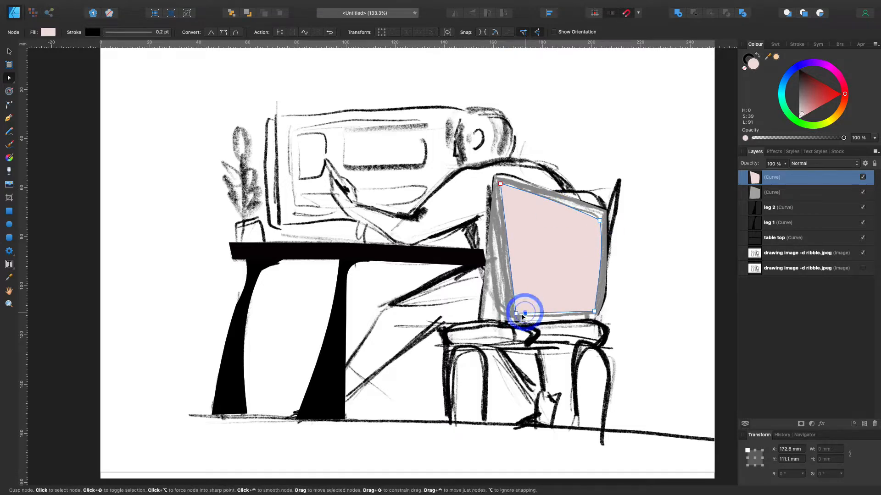
{"action": "left_click_drag", "start_coordinate": [808, 102], "coordinate": [800, 116]}
Fill the backrest frame with near-black and set its opacity to 100%
{"action": "left_click", "coordinate": [500, 276]}
{"action": "left_click_drag", "start_coordinate": [807, 84], "coordinate": [799, 72]}
{"action": "left_click", "coordinate": [785, 164]}
{"action": "left_click_drag", "start_coordinate": [806, 173], "coordinate": [817, 173]}
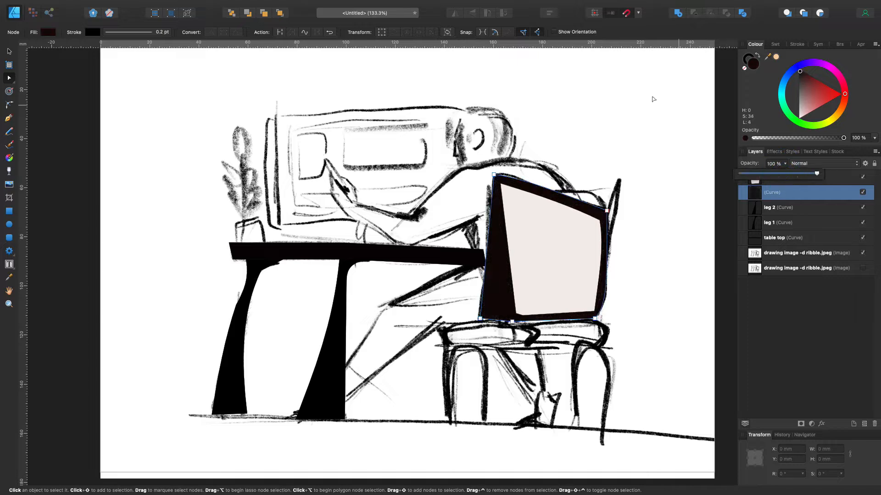
{"action": "left_click", "coordinate": [9, 49]}
{"action": "left_click", "coordinate": [65, 73]}
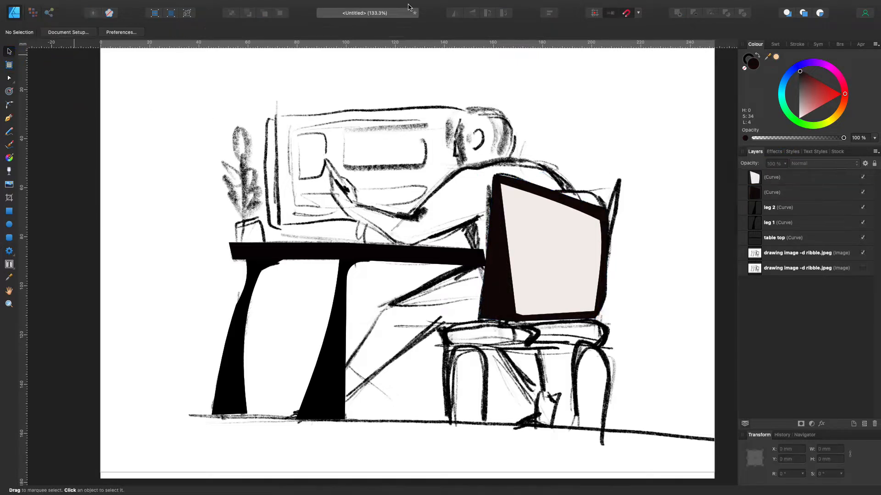
Trace the chair seat's section nearer the table as a closed outline with the Pen tool
{"action": "left_click", "coordinate": [8, 119]}
{"action": "left_click", "coordinate": [439, 322]}
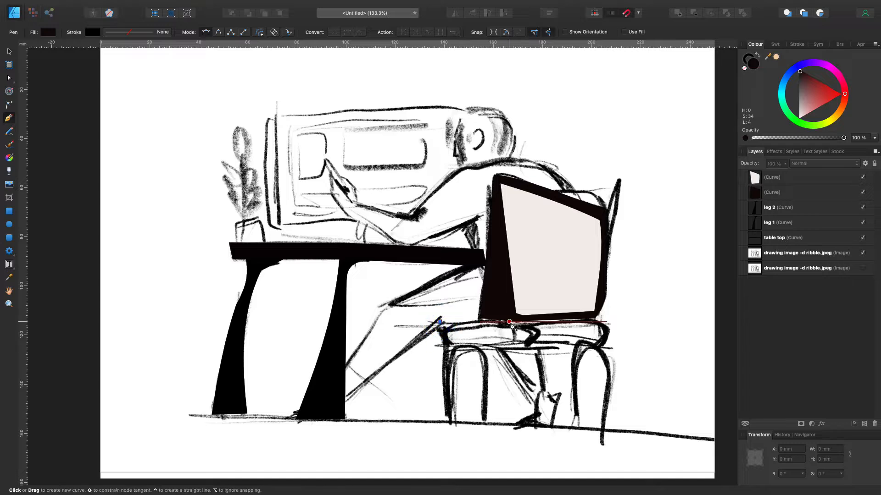
{"action": "left_click", "coordinate": [514, 322]}
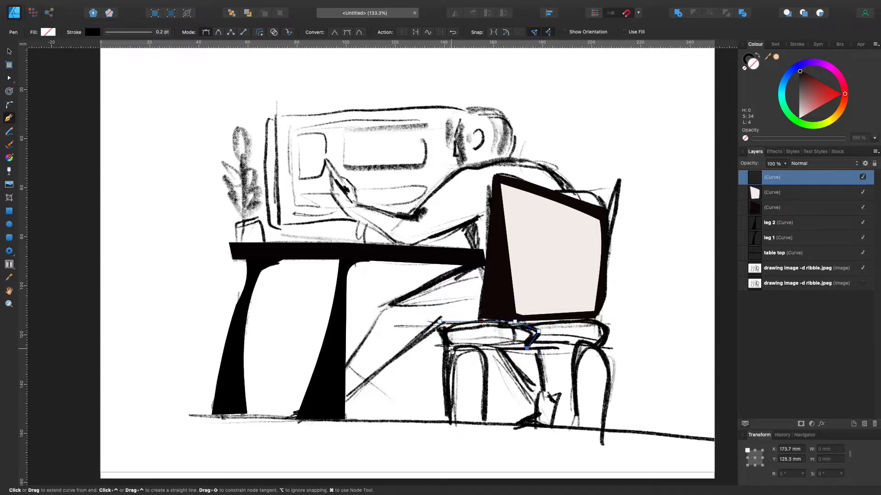
{"action": "left_click", "coordinate": [438, 323]}
Move the seat section's corner nodes and curve its upper edge with the Node tool to match the sketch
{"action": "left_click", "coordinate": [10, 79]}
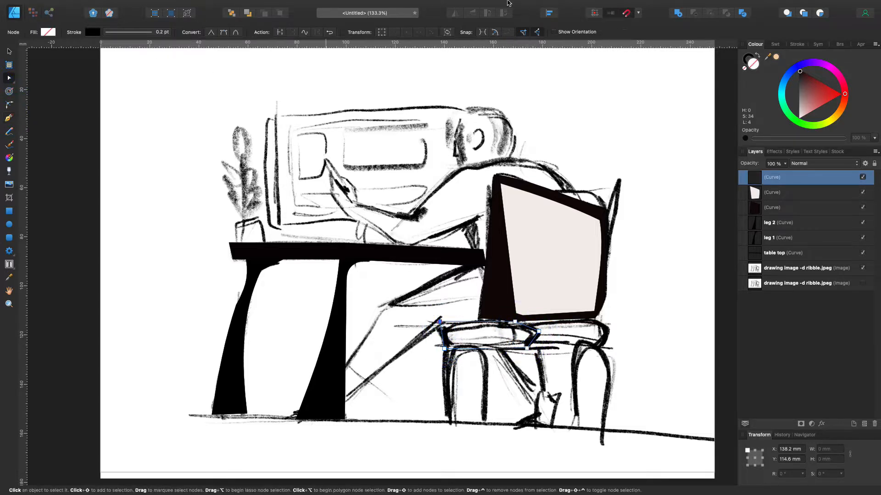
{"action": "mouse_move", "coordinate": [439, 322]}
{"action": "left_mouse_down"}
{"action": "mouse_move", "coordinate": [446, 349]}
{"action": "mouse_move", "coordinate": [438, 333]}
{"action": "left_mouse_up"}
{"action": "left_click_drag", "start_coordinate": [535, 339], "coordinate": [538, 340]}
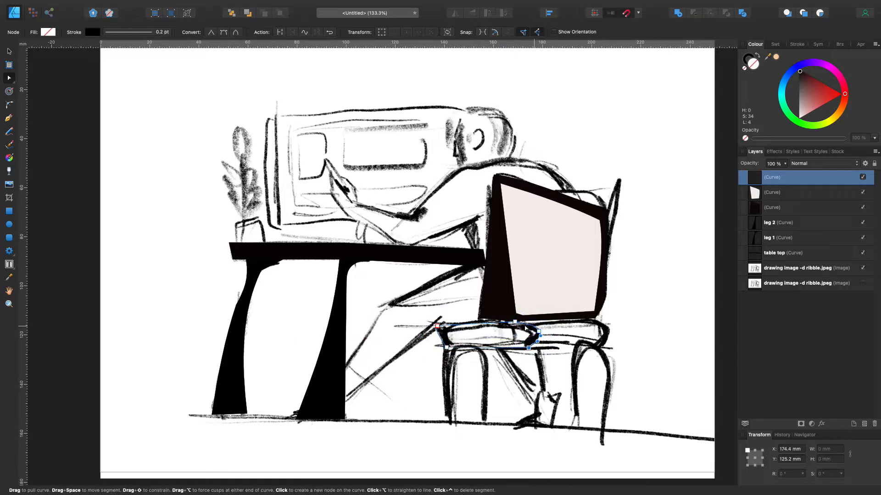
{"action": "left_click_drag", "start_coordinate": [479, 324], "coordinate": [478, 322]}
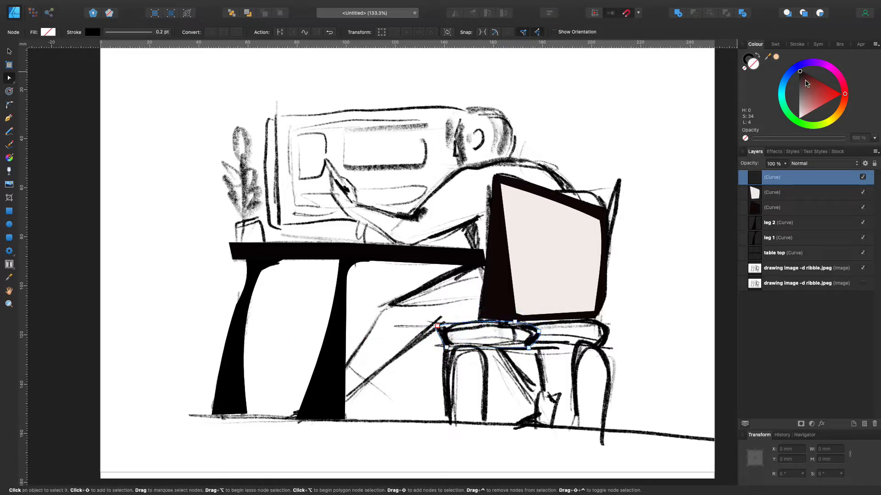
{"action": "left_click", "coordinate": [9, 51]}
{"action": "left_click", "coordinate": [35, 73]}
Trace the light area inside that seat section with the Pen tool, fill it with white and curve its edges
{"action": "left_click", "coordinate": [9, 118]}
{"action": "left_click", "coordinate": [449, 335]}
{"action": "left_click", "coordinate": [510, 328]}
{"action": "left_click", "coordinate": [514, 339]}
{"action": "left_click", "coordinate": [454, 339]}
{"action": "left_click", "coordinate": [449, 335]}
{"action": "left_click", "coordinate": [799, 118]}
{"action": "key", "text": "a"}
{"action": "mouse_move", "coordinate": [480, 340]}
{"action": "left_mouse_down"}
{"action": "mouse_move", "coordinate": [454, 341]}
{"action": "mouse_move", "coordinate": [468, 346]}
{"action": "left_mouse_up"}
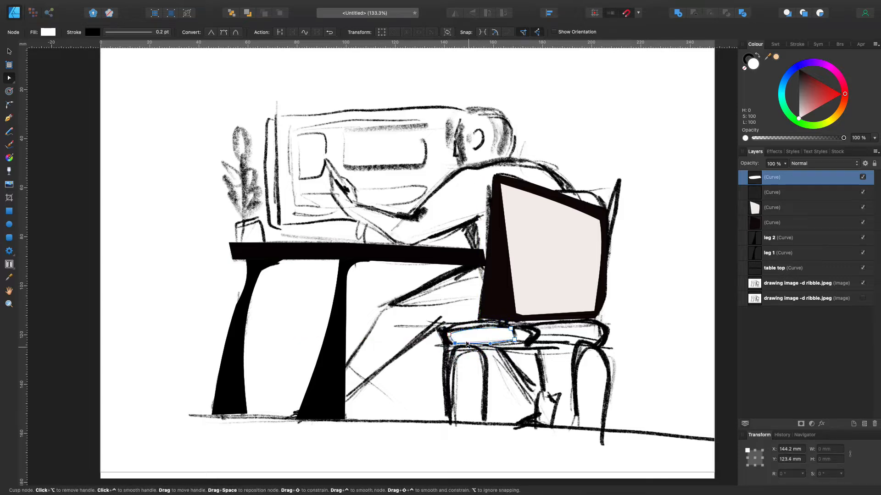
{"action": "key", "text": "ctrl+d"}
Trace a small closed shape at the end of the white seat area and fill it with the off-white recent swatch
{"action": "key", "text": "p"}
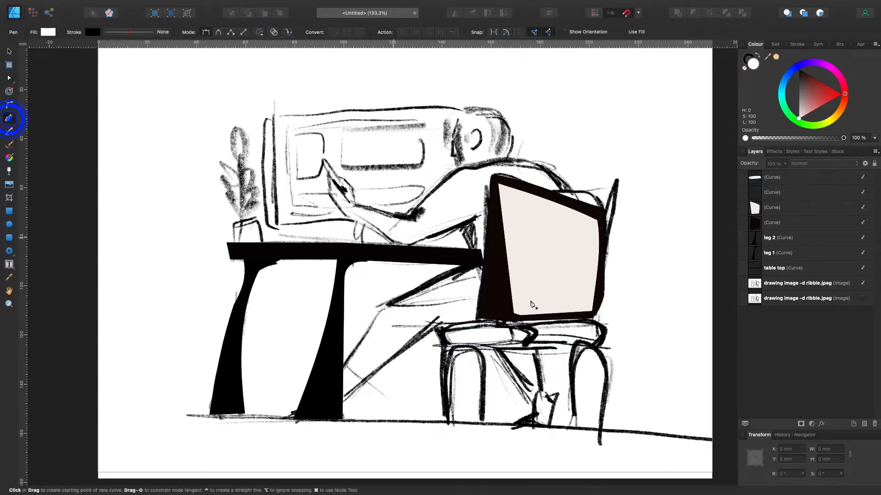
{"action": "left_click", "coordinate": [522, 331]}
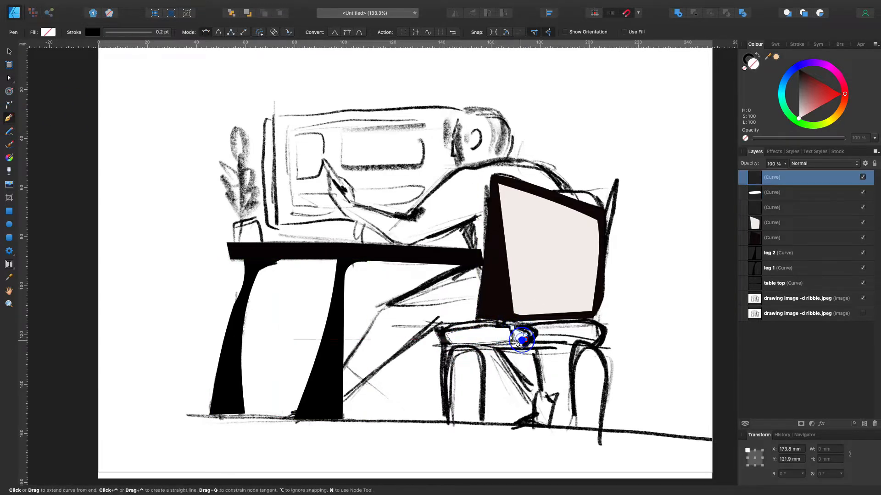
{"action": "left_click", "coordinate": [773, 44]}
{"action": "left_click", "coordinate": [771, 82]}
{"action": "left_click", "coordinate": [9, 52]}
{"action": "left_click", "coordinate": [72, 82]}
Fill the outer seat section nearer the table with the near-black recent swatch
{"action": "scroll", "coordinate": [73, 83], "scroll_direction": "right", "scroll_amount": 5}
{"action": "left_click", "coordinate": [395, 336]}
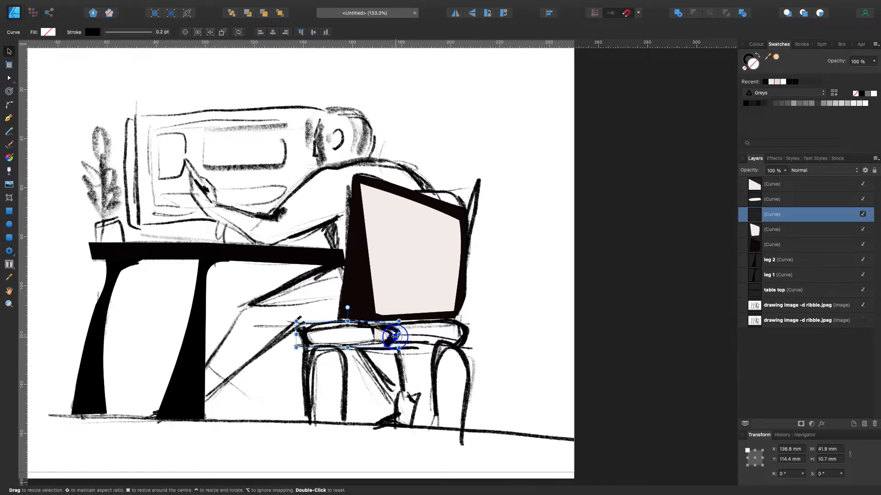
{"action": "left_click", "coordinate": [765, 81]}
{"action": "left_click", "coordinate": [10, 119]}
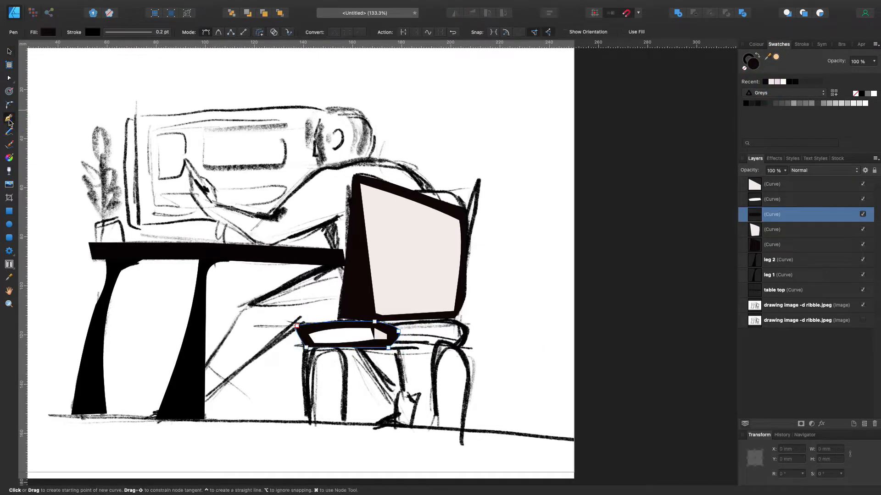
{"action": "left_click", "coordinate": [9, 51]}
{"action": "left_click", "coordinate": [52, 72]}
Trace the seat's second section, farther from the table, as a closed outline and curve its edge beside the first section
{"action": "left_click", "coordinate": [9, 118]}
{"action": "left_click", "coordinate": [391, 323]}
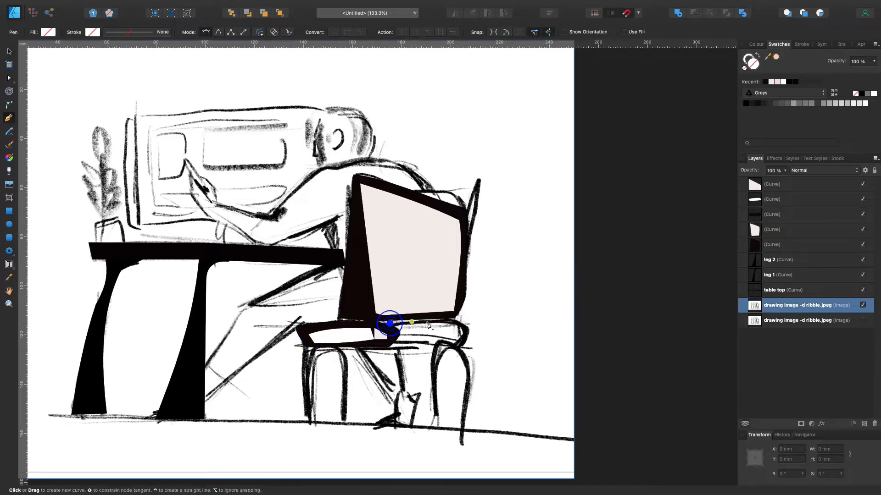
{"action": "left_click", "coordinate": [452, 322]}
{"action": "left_click", "coordinate": [461, 343]}
{"action": "left_click", "coordinate": [398, 344]}
{"action": "left_click", "coordinate": [391, 323]}
{"action": "scroll", "coordinate": [385, 312], "scroll_direction": "right", "scroll_amount": 1}
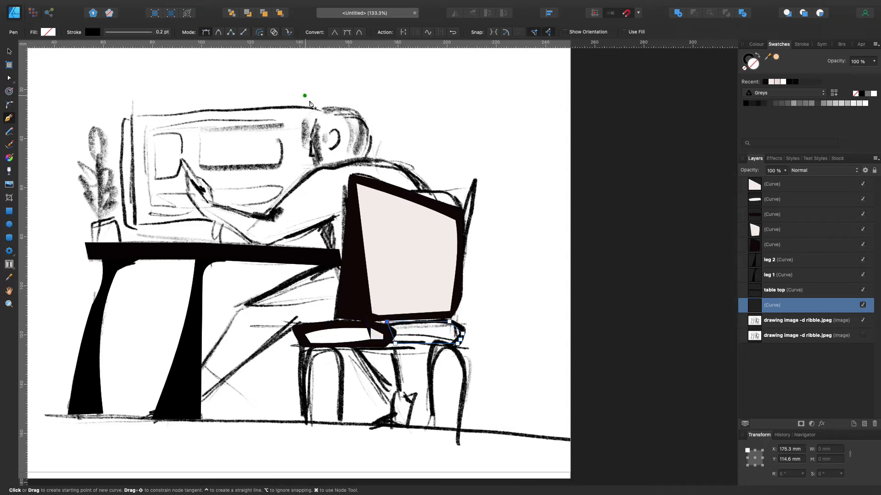
{"action": "key", "text": "a"}
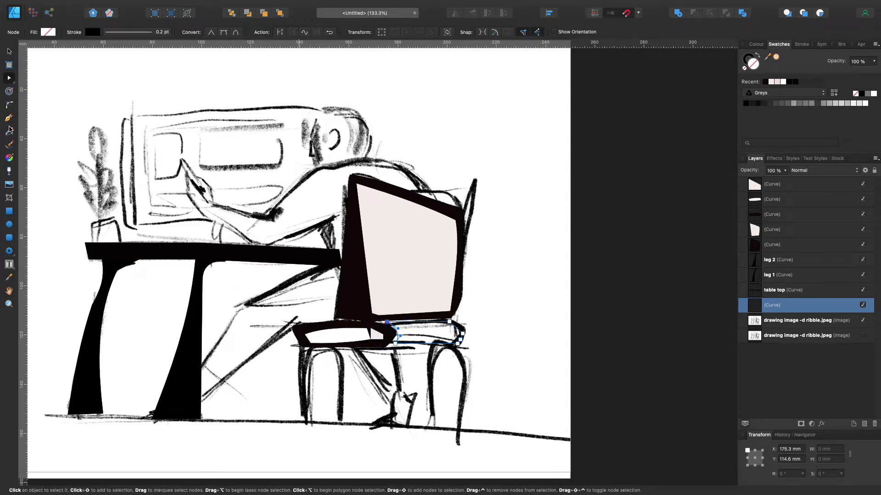
{"action": "left_click", "coordinate": [9, 51]}
{"action": "left_click", "coordinate": [46, 83]}
Trace the light area inside the second seat section with the Pen tool and fill it with the off-white recent swatch
{"action": "left_click", "coordinate": [9, 118]}
{"action": "left_click", "coordinate": [399, 328]}
{"action": "left_click", "coordinate": [454, 323]}
{"action": "left_click", "coordinate": [456, 338]}
{"action": "left_click", "coordinate": [399, 337]}
{"action": "left_click", "coordinate": [399, 327]}
{"action": "left_click", "coordinate": [771, 82]}
Move the light area's corner nodes and curve its edges with the Node tool to fit the sketched seat section
{"action": "left_click", "coordinate": [9, 78]}
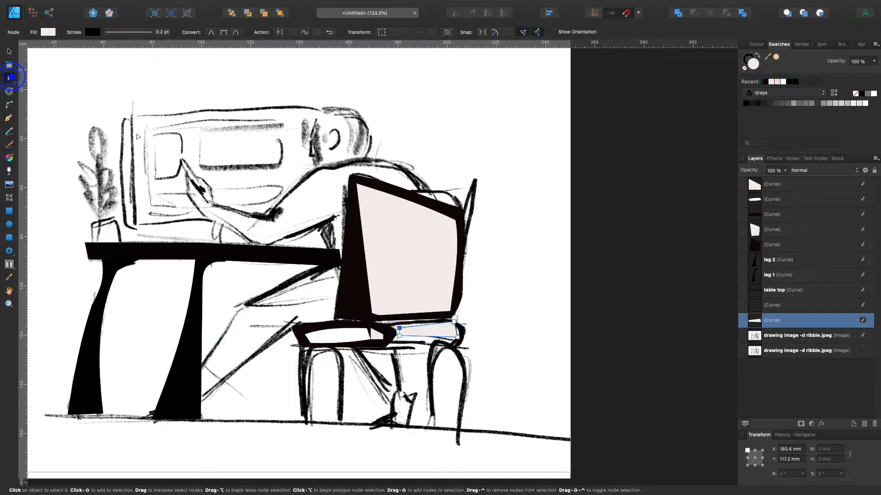
{"action": "scroll", "coordinate": [320, 249], "scroll_direction": "up", "scroll_amount": 5}
{"action": "scroll", "coordinate": [320, 250], "scroll_direction": "down", "scroll_amount": 5}
{"action": "scroll", "coordinate": [320, 250], "scroll_direction": "right", "scroll_amount": 5}
{"action": "left_click_drag", "start_coordinate": [317, 247], "coordinate": [294, 240]}
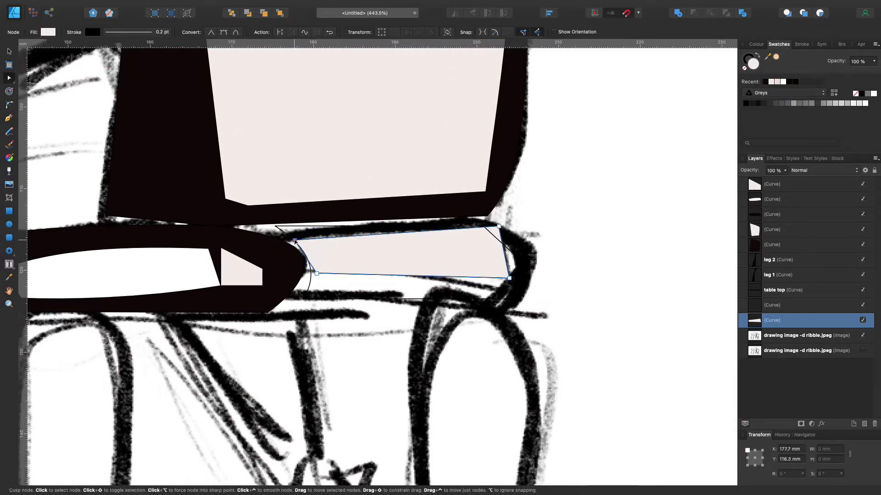
{"action": "left_click_drag", "start_coordinate": [317, 273], "coordinate": [311, 270]}
{"action": "left_click", "coordinate": [504, 278]}
{"action": "left_click_drag", "start_coordinate": [503, 279], "coordinate": [499, 285]}
{"action": "left_click_drag", "start_coordinate": [499, 265], "coordinate": [516, 264]}
{"action": "left_click_drag", "start_coordinate": [498, 226], "coordinate": [495, 234]}
{"action": "left_click_drag", "start_coordinate": [417, 238], "coordinate": [416, 233]}
{"action": "left_click_drag", "start_coordinate": [407, 278], "coordinate": [408, 274]}
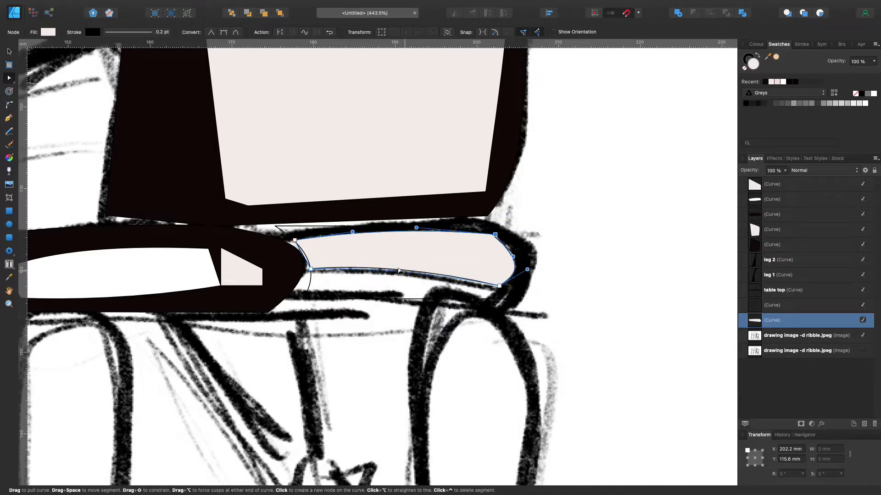
Fill the second seat section's outer outline with the near-black recent swatch
{"action": "left_click", "coordinate": [10, 53]}
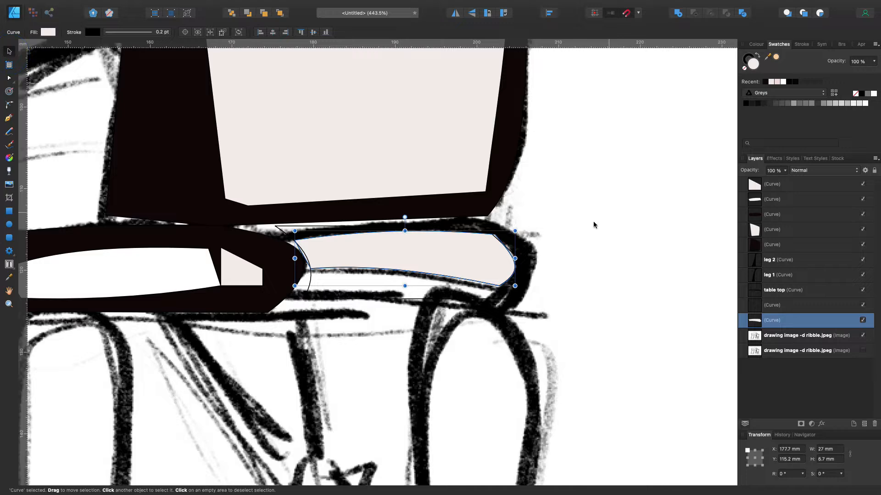
{"action": "left_click", "coordinate": [504, 236]}
{"action": "scroll", "coordinate": [476, 221], "scroll_direction": "up", "scroll_amount": 2}
{"action": "left_click", "coordinate": [403, 319]}
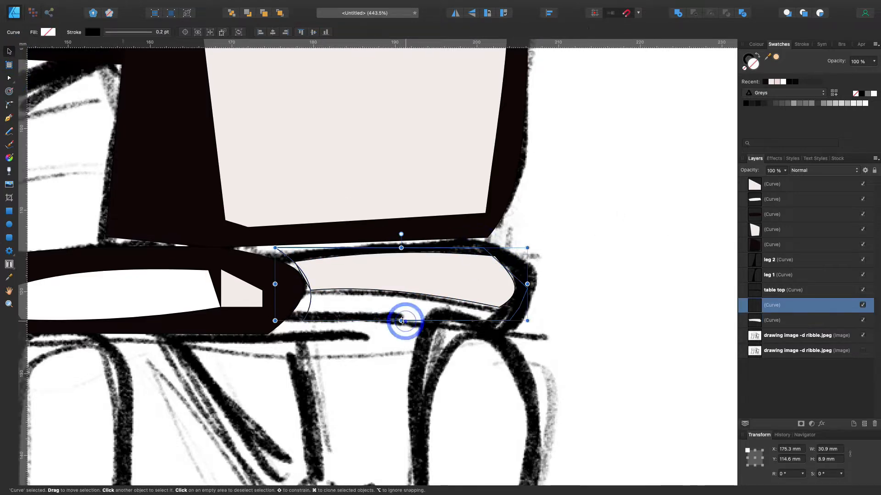
{"action": "left_click", "coordinate": [765, 83]}
{"action": "double_click", "coordinate": [418, 283]}
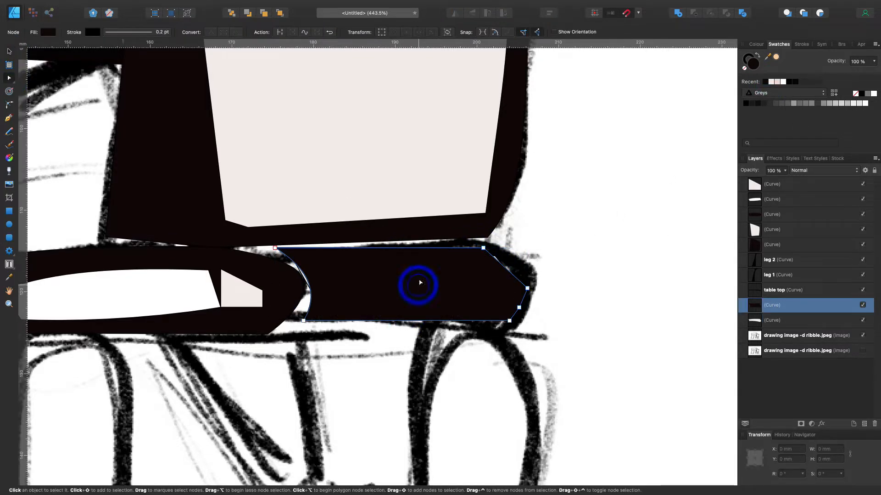
Nest the off-white light area's layer inside the second seat section's layer
{"action": "left_click", "coordinate": [775, 320]}
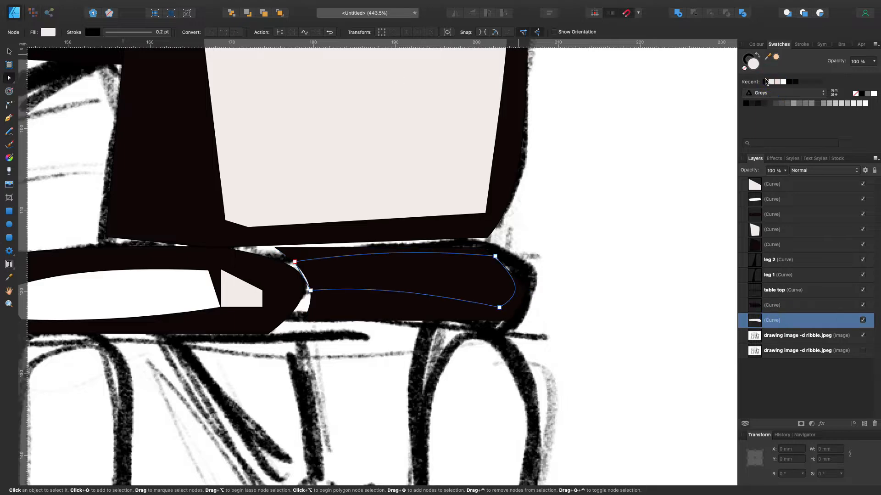
{"action": "left_click_drag", "start_coordinate": [772, 320], "coordinate": [776, 306]}
{"action": "left_click", "coordinate": [563, 203]}
Trace the chair's pair of legs nearer the table, including the arch between them, as a closed outline with the Pen tool
{"action": "scroll", "coordinate": [563, 203], "scroll_direction": "right", "scroll_amount": 1}
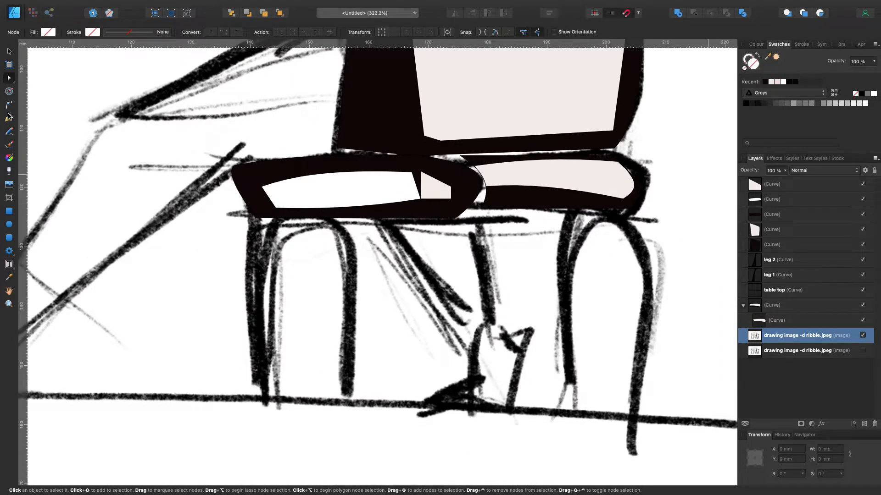
{"action": "key", "text": "p"}
{"action": "left_click", "coordinate": [253, 392]}
{"action": "right_click", "coordinate": [277, 391]}
{"action": "left_click", "coordinate": [281, 248]}
{"action": "left_click", "coordinate": [332, 231]}
{"action": "left_click", "coordinate": [340, 393]}
{"action": "left_click", "coordinate": [356, 397]}
{"action": "left_click", "coordinate": [351, 242]}
{"action": "left_click", "coordinate": [336, 215]}
{"action": "left_click", "coordinate": [248, 220]}
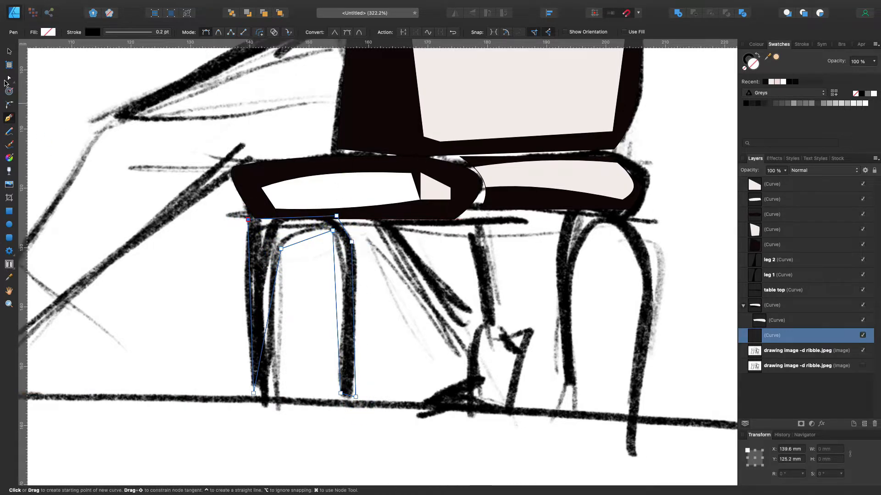
Move the foot nodes and bend the edges of the traced chair legs with the Node tool to follow the sketched legs and arch
{"action": "left_click", "coordinate": [8, 79]}
{"action": "left_click_drag", "start_coordinate": [264, 332], "coordinate": [254, 397]}
{"action": "left_click_drag", "start_coordinate": [303, 241], "coordinate": [356, 247]}
{"action": "left_click_drag", "start_coordinate": [340, 393], "coordinate": [340, 399]}
{"action": "left_click_drag", "start_coordinate": [335, 285], "coordinate": [352, 329]}
{"action": "scroll", "coordinate": [354, 329], "scroll_direction": "left", "scroll_amount": 1}
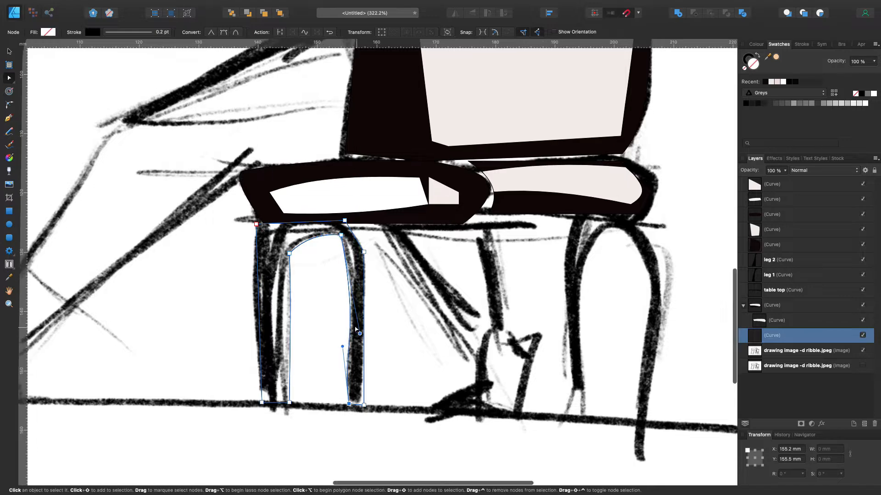
{"action": "left_click", "coordinate": [76, 259]}
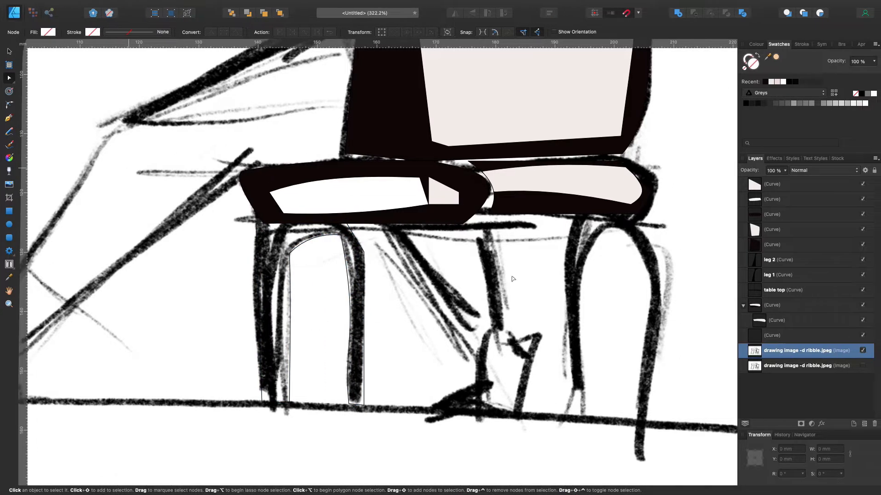
Rename the traced leg outline's layer as "chair leg" and deselect it
{"action": "double_click", "coordinate": [782, 336]}
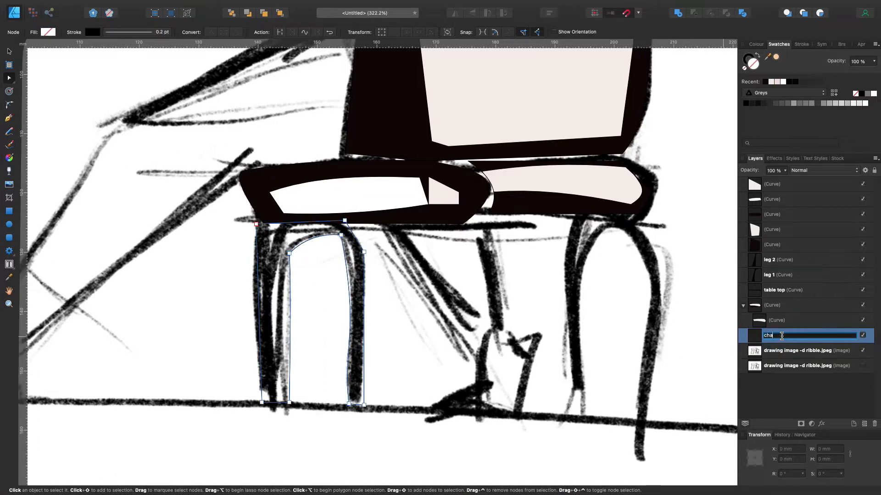
{"action": "scroll", "coordinate": [718, 298], "scroll_direction": "down", "scroll_amount": 2}
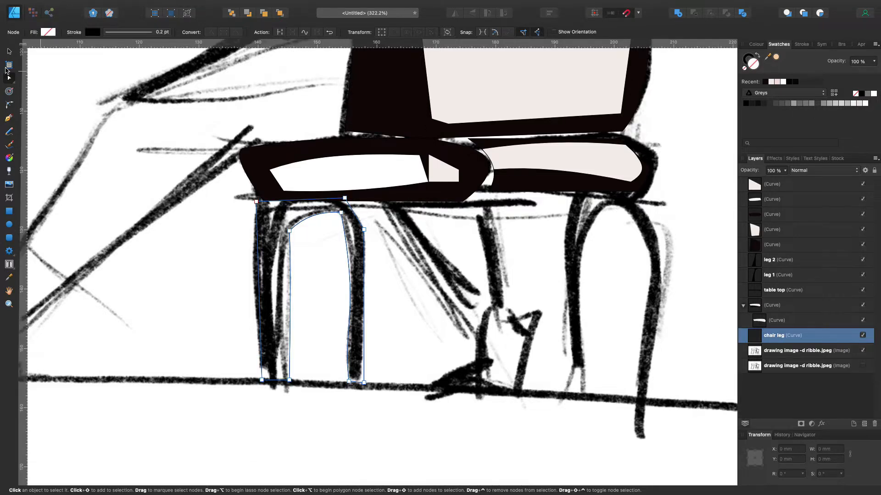
{"action": "left_click", "coordinate": [10, 53]}
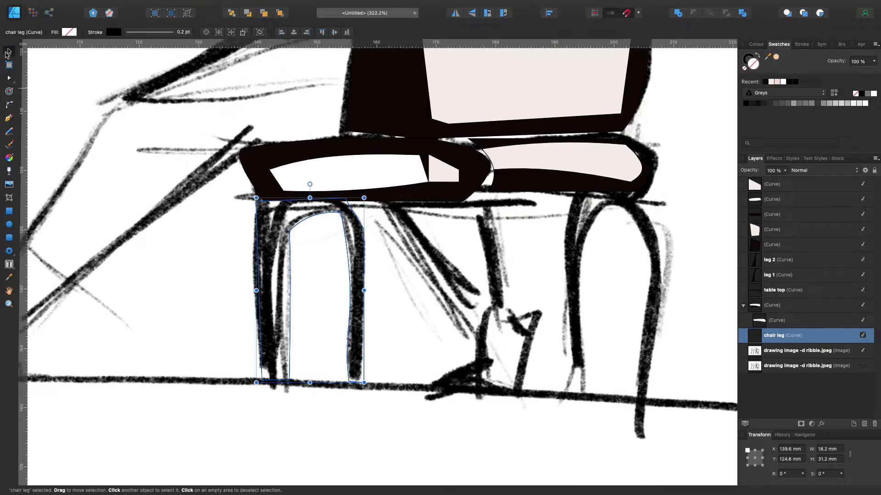
{"action": "left_click", "coordinate": [59, 99]}
Trace the chair's other pair of legs, including the arch between them, as a closed outline with the Pen tool
{"action": "key", "text": "p"}
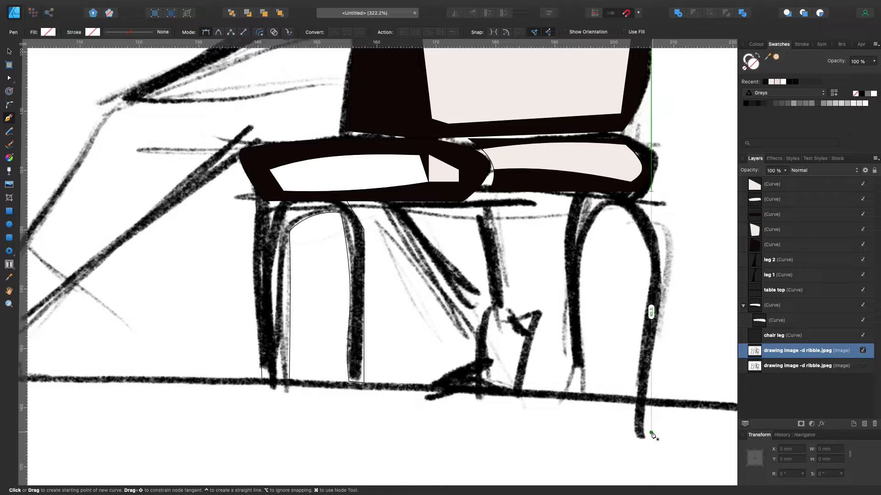
{"action": "left_click", "coordinate": [645, 437]}
{"action": "left_click", "coordinate": [634, 428]}
{"action": "left_click", "coordinate": [647, 253]}
{"action": "left_click", "coordinate": [620, 206]}
{"action": "left_click", "coordinate": [586, 238]}
{"action": "left_click", "coordinate": [584, 364]}
{"action": "left_click", "coordinate": [587, 390]}
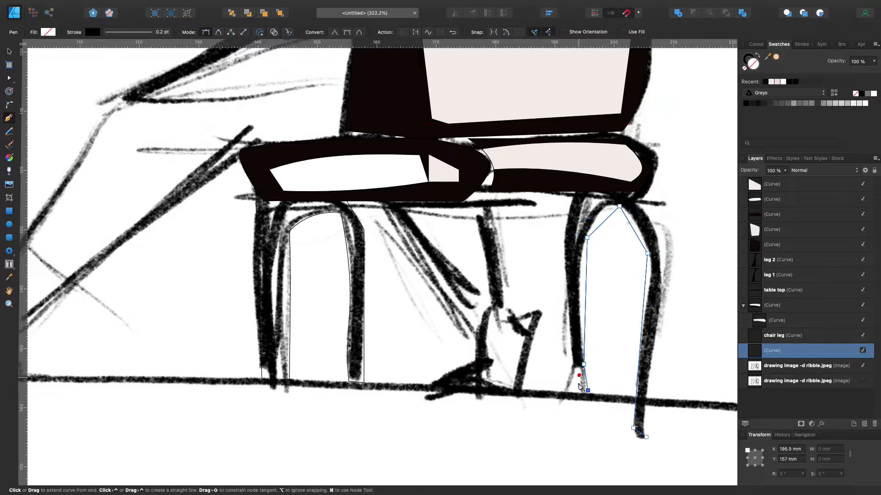
{"action": "left_click", "coordinate": [645, 182]}
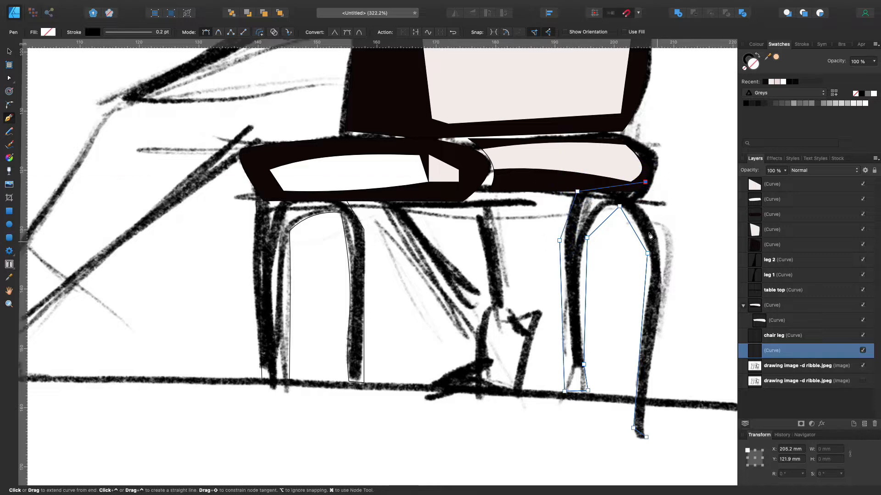
{"action": "left_click", "coordinate": [661, 284]}
{"action": "left_click", "coordinate": [645, 437]}
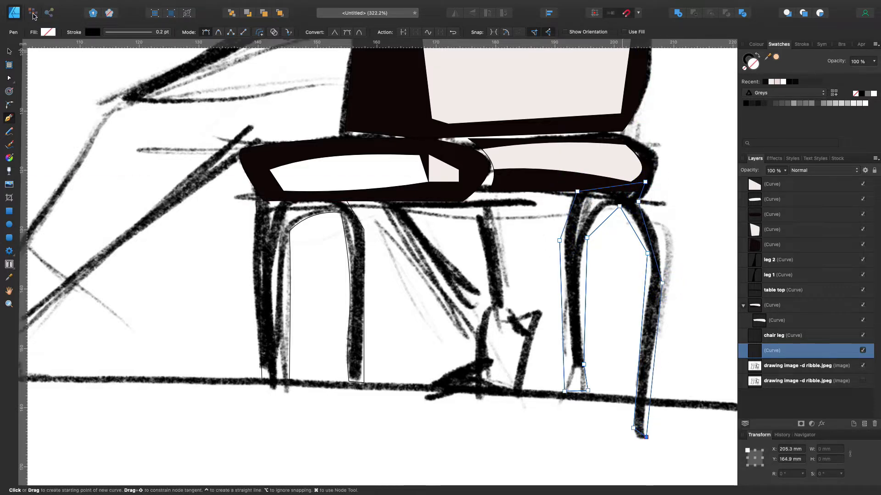
Bend the edges of the outermost chair leg and its arch with the Node tool to match the sketch
{"action": "key", "text": "a"}
{"action": "left_click_drag", "start_coordinate": [649, 400], "coordinate": [645, 407]}
{"action": "left_click_drag", "start_coordinate": [646, 288], "coordinate": [649, 284]}
{"action": "left_click", "coordinate": [633, 428]}
{"action": "left_click_drag", "start_coordinate": [642, 355], "coordinate": [639, 354]}
{"action": "scroll", "coordinate": [640, 345], "scroll_direction": "left", "scroll_amount": 1}
{"action": "left_click_drag", "start_coordinate": [639, 232], "coordinate": [603, 235]}
{"action": "scroll", "coordinate": [618, 249], "scroll_direction": "up", "scroll_amount": 2}
Reshape the inner leg of the second pair with the Node tool, curving its sides and adding a node above the foot
{"action": "left_click_drag", "start_coordinate": [592, 326], "coordinate": [588, 326]}
{"action": "left_click", "coordinate": [592, 261]}
{"action": "left_click_drag", "start_coordinate": [592, 261], "coordinate": [593, 261]}
{"action": "left_click_drag", "start_coordinate": [569, 322], "coordinate": [574, 330]}
{"action": "left_click", "coordinate": [573, 387]}
{"action": "left_click_drag", "start_coordinate": [572, 387], "coordinate": [578, 386]}
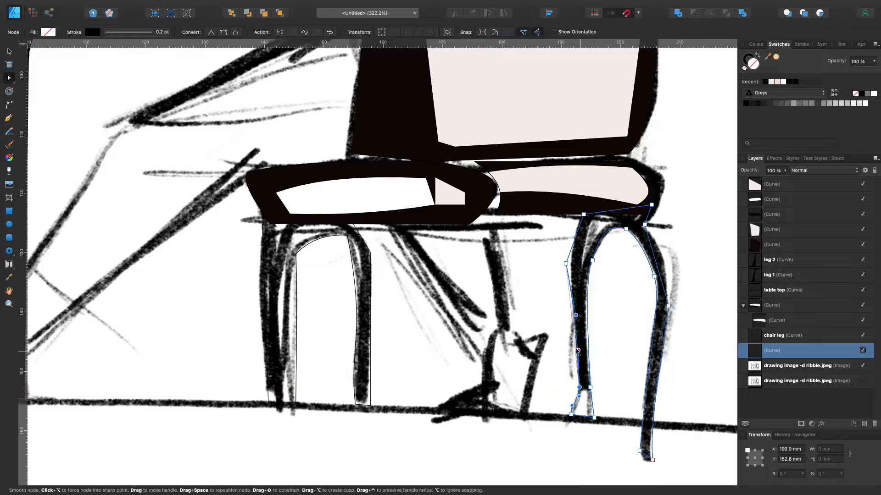
{"action": "left_click_drag", "start_coordinate": [565, 264], "coordinate": [574, 239]}
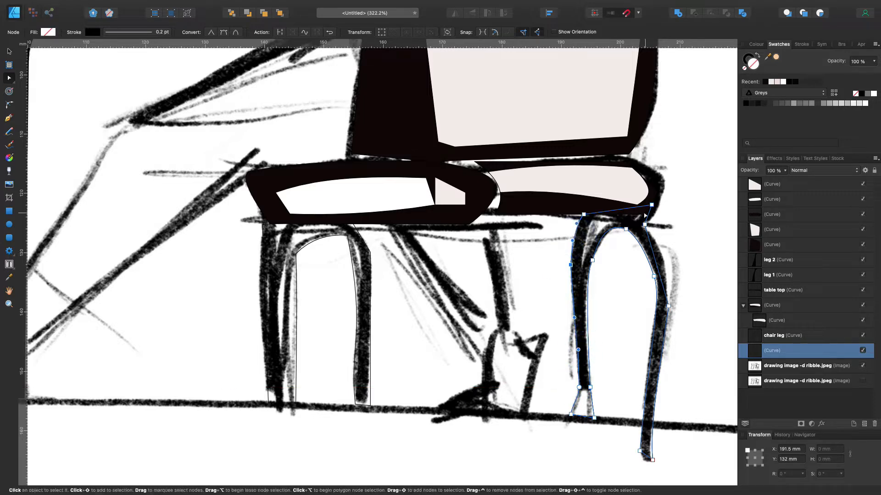
{"action": "left_click", "coordinate": [651, 205]}
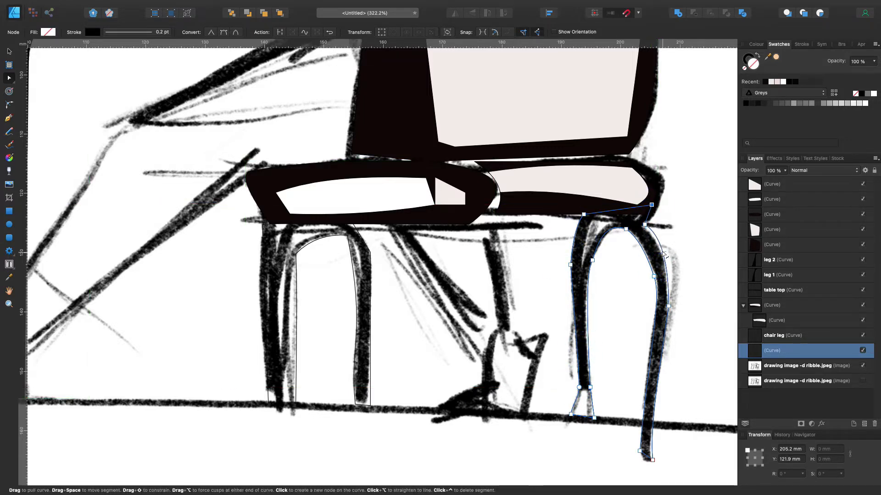
Fill the second pair of chair legs with black and the "chair leg" shape with the near-black recent swatch
{"action": "key", "text": "v"}
{"action": "left_click", "coordinate": [364, 265]}
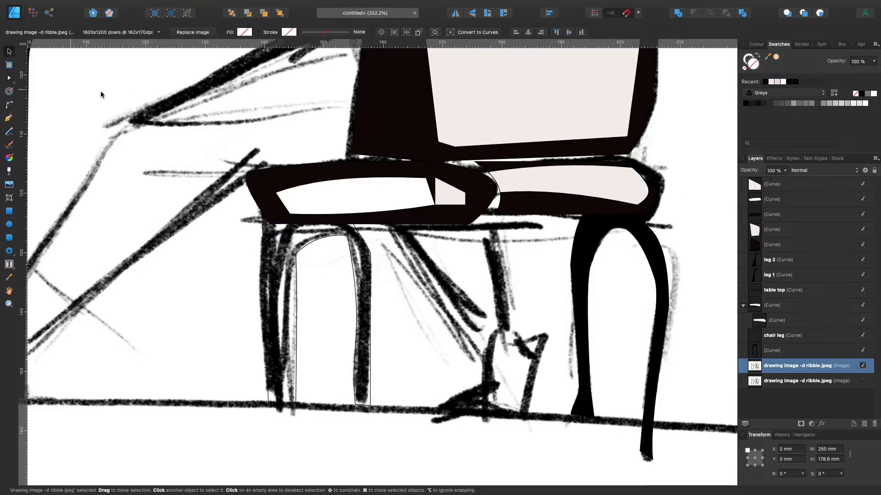
{"action": "left_click", "coordinate": [370, 312]}
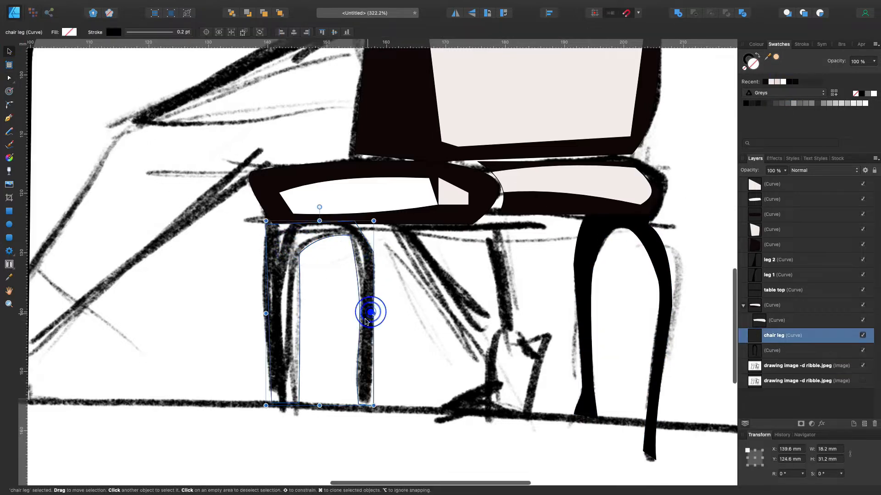
{"action": "left_click", "coordinate": [765, 81]}
{"action": "scroll", "coordinate": [552, 255], "scroll_direction": "up", "scroll_amount": 5}
{"action": "scroll", "coordinate": [552, 255], "scroll_direction": "down", "scroll_amount": 6}
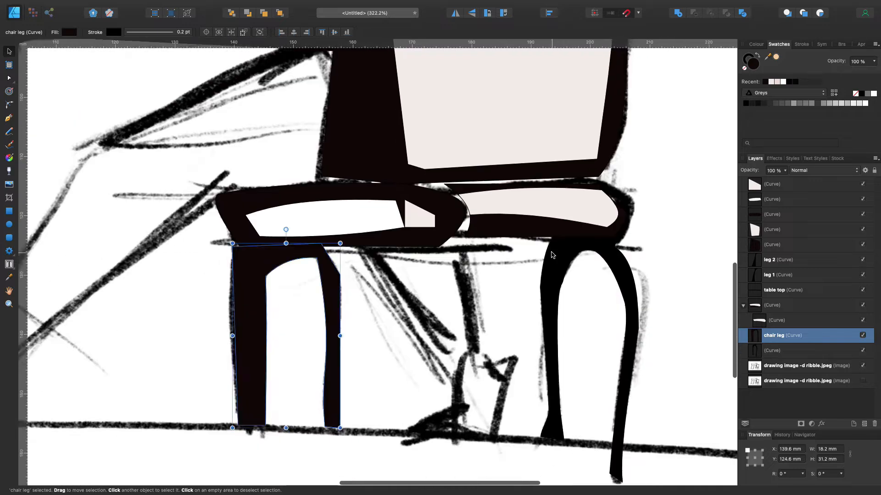
Trace the person's lower leg and foot beneath the chair as a closed outline with the Pen tool
{"action": "left_click", "coordinate": [7, 119]}
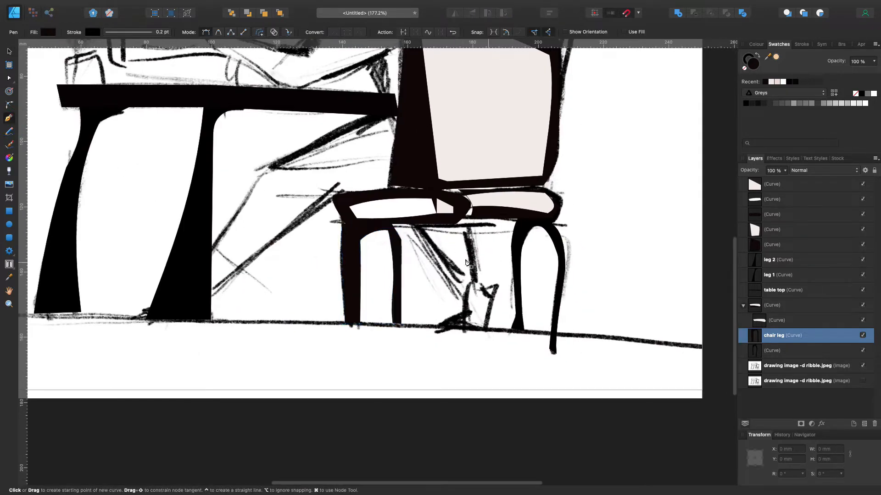
{"action": "left_click", "coordinate": [409, 222]}
{"action": "scroll", "coordinate": [427, 230], "scroll_direction": "left", "scroll_amount": 1}
{"action": "left_click_drag", "start_coordinate": [480, 289], "coordinate": [483, 303]}
{"action": "left_click", "coordinate": [482, 301]}
{"action": "left_click", "coordinate": [453, 309]}
{"action": "left_click", "coordinate": [495, 318]}
{"action": "left_click", "coordinate": [522, 274]}
{"action": "left_click", "coordinate": [509, 273]}
{"action": "left_click", "coordinate": [505, 269]}
{"action": "left_click", "coordinate": [495, 216]}
{"action": "left_click", "coordinate": [520, 215]}
{"action": "left_click", "coordinate": [486, 209]}
{"action": "left_click", "coordinate": [430, 212]}
Fill the lower leg and foot beneath the chair with the near-black recent swatch and deselect the shape
{"action": "left_click", "coordinate": [766, 82]}
{"action": "scroll", "coordinate": [689, 176], "scroll_direction": "up", "scroll_amount": 2}
{"action": "scroll", "coordinate": [689, 175], "scroll_direction": "up", "scroll_amount": 5}
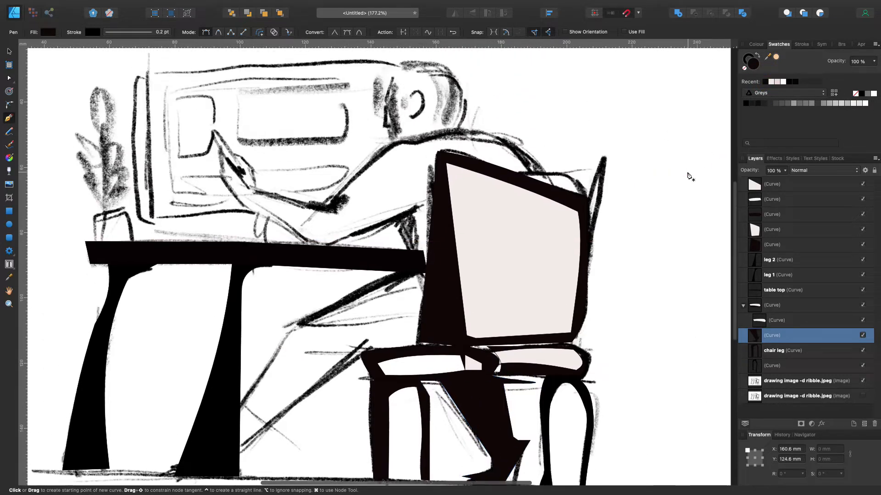
{"action": "scroll", "coordinate": [633, 173], "scroll_direction": "down", "scroll_amount": 2}
{"action": "left_click", "coordinate": [9, 51]}
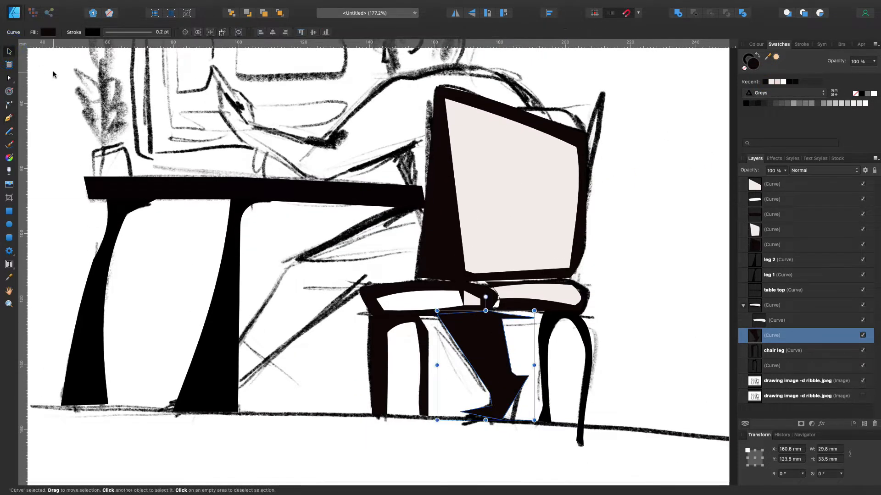
{"action": "left_click", "coordinate": [54, 74]}
Trace the person's extended leg from the hip under the table down to the foot as a closed Pen tool outline
{"action": "left_click", "coordinate": [9, 118]}
{"action": "left_click", "coordinate": [294, 258]}
{"action": "left_click", "coordinate": [169, 406]}
{"action": "left_click", "coordinate": [238, 399]}
{"action": "left_click", "coordinate": [249, 384]}
{"action": "left_click", "coordinate": [359, 296]}
{"action": "left_click", "coordinate": [425, 286]}
{"action": "left_click", "coordinate": [436, 229]}
{"action": "left_click", "coordinate": [425, 203]}
Fill the extended leg with the near-black recent swatch and deselect the shape
{"action": "left_click", "coordinate": [764, 82]}
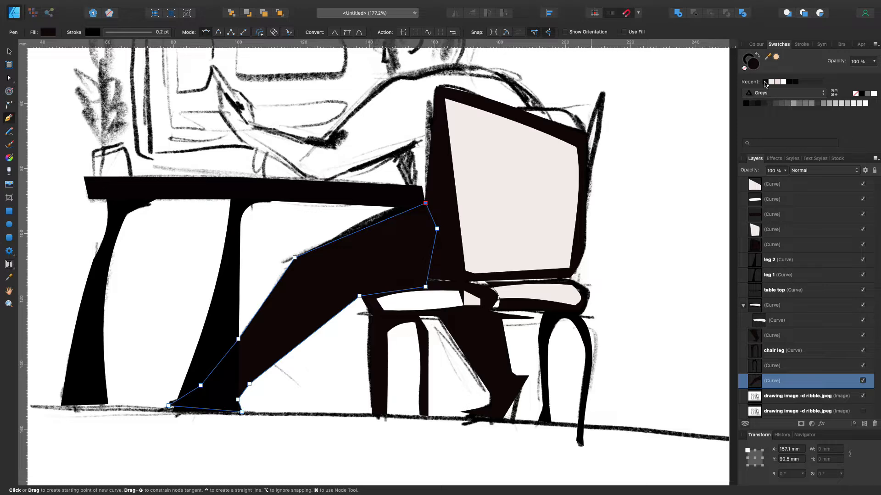
{"action": "scroll", "coordinate": [697, 142], "scroll_direction": "up", "scroll_amount": 5}
{"action": "scroll", "coordinate": [697, 141], "scroll_direction": "left", "scroll_amount": 5}
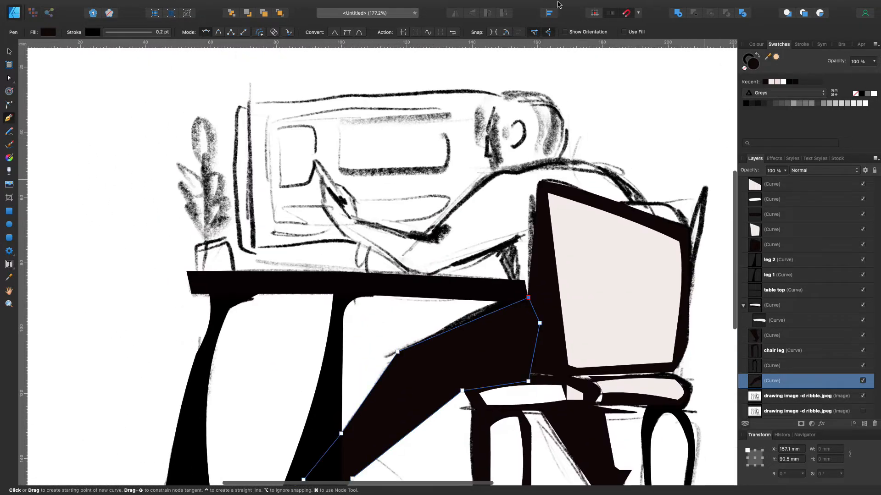
{"action": "left_click", "coordinate": [9, 51]}
{"action": "left_click", "coordinate": [47, 61]}
Trace the person's head in profile as a closed outline with the Pen tool
{"action": "left_click", "coordinate": [9, 118]}
{"action": "left_click", "coordinate": [486, 156]}
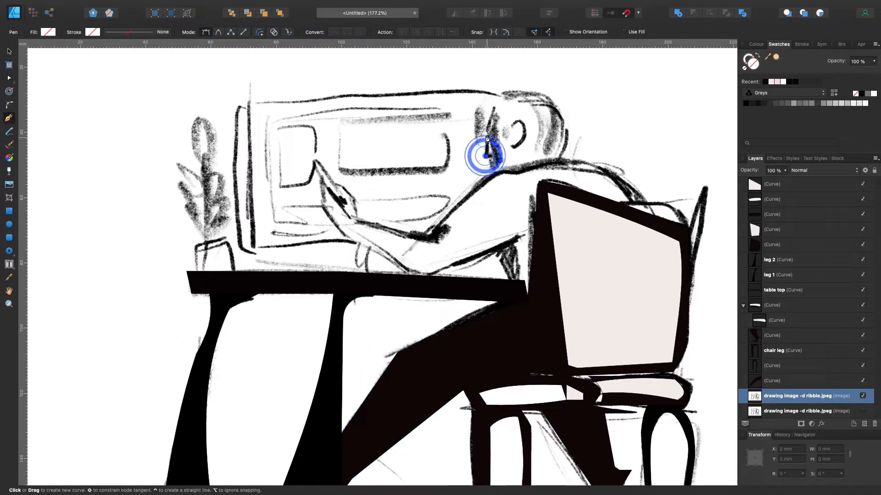
{"action": "left_click", "coordinate": [486, 130]}
{"action": "left_click", "coordinate": [506, 93]}
{"action": "left_click", "coordinate": [553, 98]}
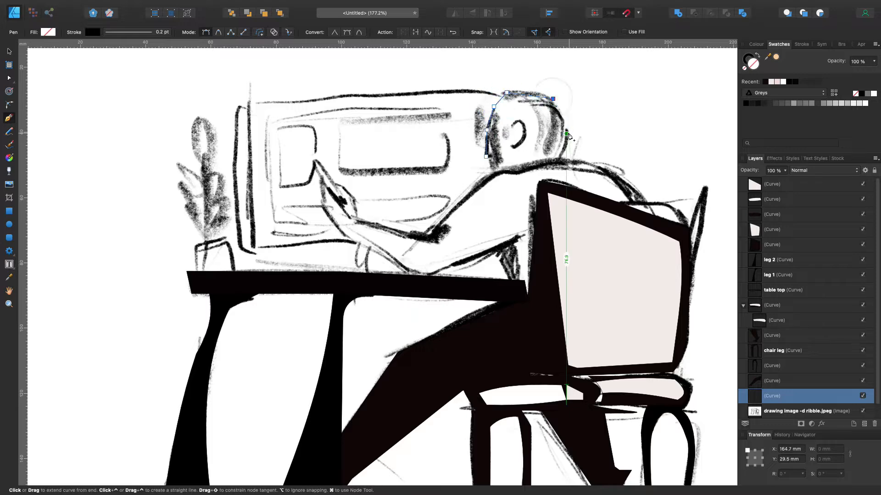
{"action": "left_click", "coordinate": [558, 149]}
{"action": "left_click", "coordinate": [555, 157]}
{"action": "left_click", "coordinate": [495, 169]}
{"action": "left_click", "coordinate": [487, 156]}
Shape the chin and neck corner of the head outline with the Node tool and curve its lower edge along the collar
{"action": "scroll", "coordinate": [501, 161], "scroll_direction": "up", "scroll_amount": 6}
{"action": "key", "text": "a"}
{"action": "mouse_move", "coordinate": [286, 272]}
{"action": "left_mouse_down"}
{"action": "mouse_move", "coordinate": [279, 273]}
{"action": "mouse_move", "coordinate": [295, 277]}
{"action": "left_mouse_up"}
{"action": "left_click", "coordinate": [292, 287]}
{"action": "left_click_drag", "start_coordinate": [317, 311], "coordinate": [304, 322]}
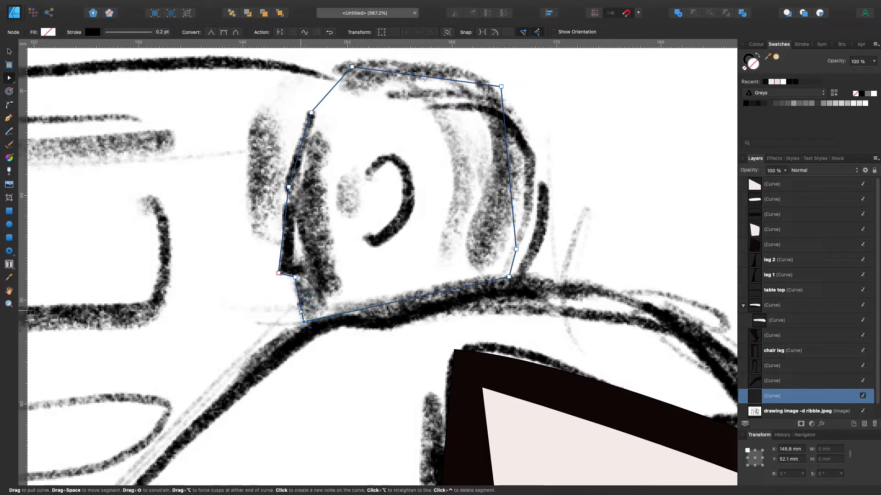
{"action": "left_click_drag", "start_coordinate": [387, 301], "coordinate": [389, 316]}
Round the back and crown of the head outline with the Node tool and add a notch at the front hairline
{"action": "left_click_drag", "start_coordinate": [509, 173], "coordinate": [535, 175]}
{"action": "scroll", "coordinate": [436, 133], "scroll_direction": "up", "scroll_amount": 3}
{"action": "left_click_drag", "start_coordinate": [424, 126], "coordinate": [419, 110]}
{"action": "left_click_drag", "start_coordinate": [501, 137], "coordinate": [495, 135]}
{"action": "left_click_drag", "start_coordinate": [535, 185], "coordinate": [541, 193]}
{"action": "left_click_drag", "start_coordinate": [434, 107], "coordinate": [451, 110]}
{"action": "left_click_drag", "start_coordinate": [352, 117], "coordinate": [337, 117]}
{"action": "left_click", "coordinate": [322, 140]}
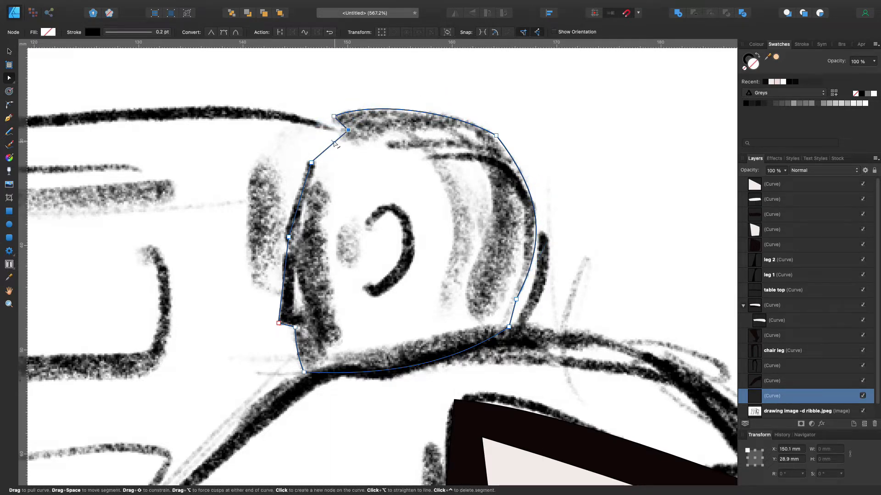
Curve the forehead edge of the head outline and add nodes forming a small notch above the nose
{"action": "left_click_drag", "start_coordinate": [299, 202], "coordinate": [298, 204]}
{"action": "left_click_drag", "start_coordinate": [288, 237], "coordinate": [286, 236]}
{"action": "left_click", "coordinate": [285, 244]}
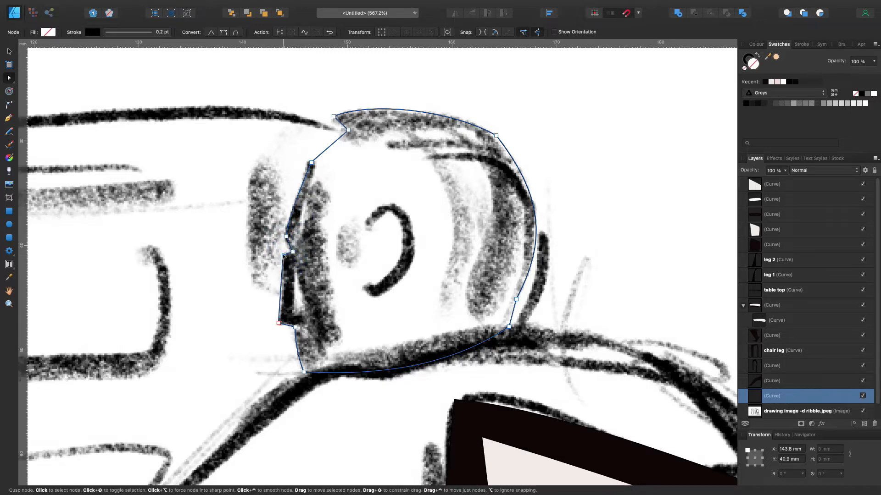
{"action": "left_click", "coordinate": [291, 245]}
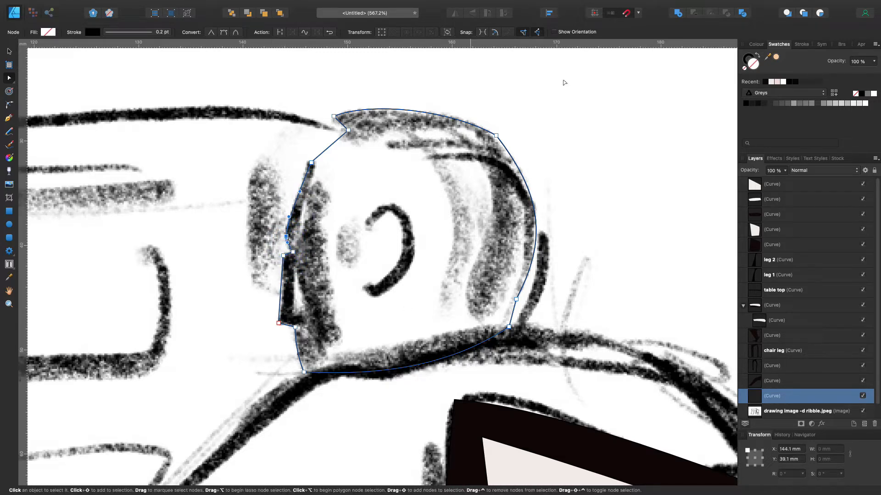
Fill the head with the near-black recent swatch and deselect the shape
{"action": "left_click", "coordinate": [764, 82]}
{"action": "left_click", "coordinate": [624, 115]}
{"action": "scroll", "coordinate": [523, 252], "scroll_direction": "down", "scroll_amount": 6}
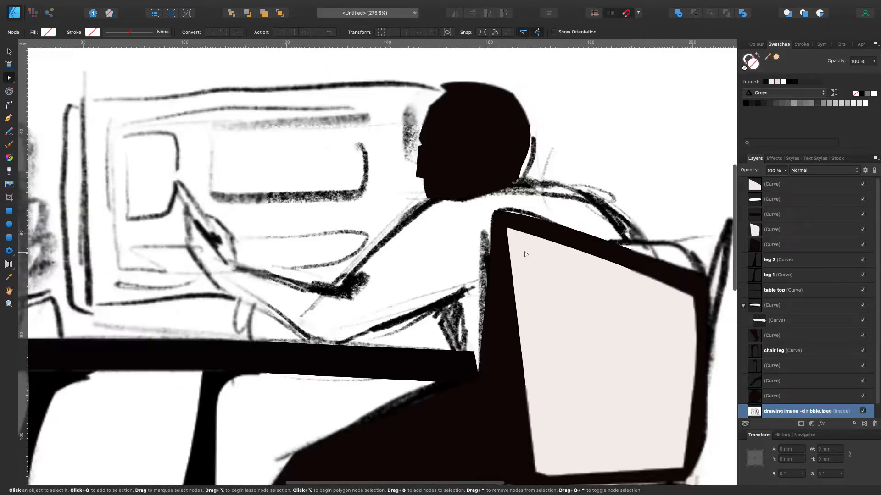
Trace the person's outstretched arm, hand, upper back and shoulder as one outline with the Pen tool
{"action": "left_click", "coordinate": [9, 118]}
{"action": "left_click", "coordinate": [469, 181]}
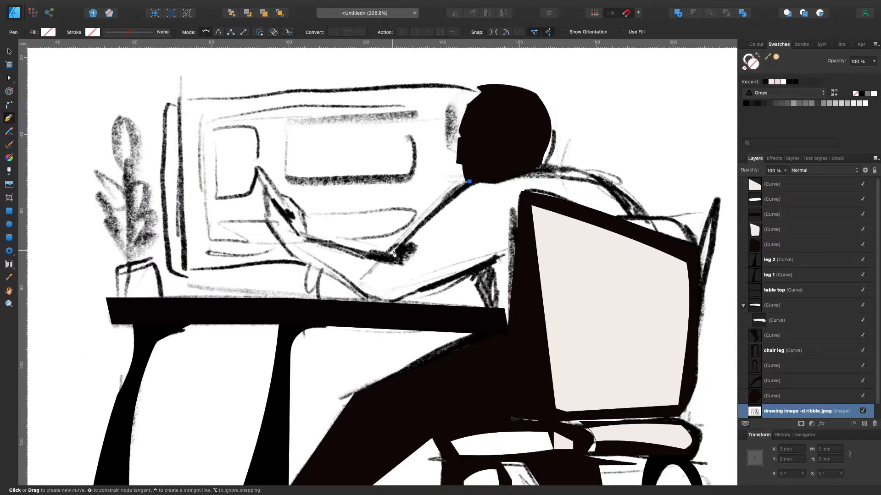
{"action": "left_click", "coordinate": [394, 253]}
{"action": "left_click", "coordinate": [310, 239]}
{"action": "left_click", "coordinate": [307, 213]}
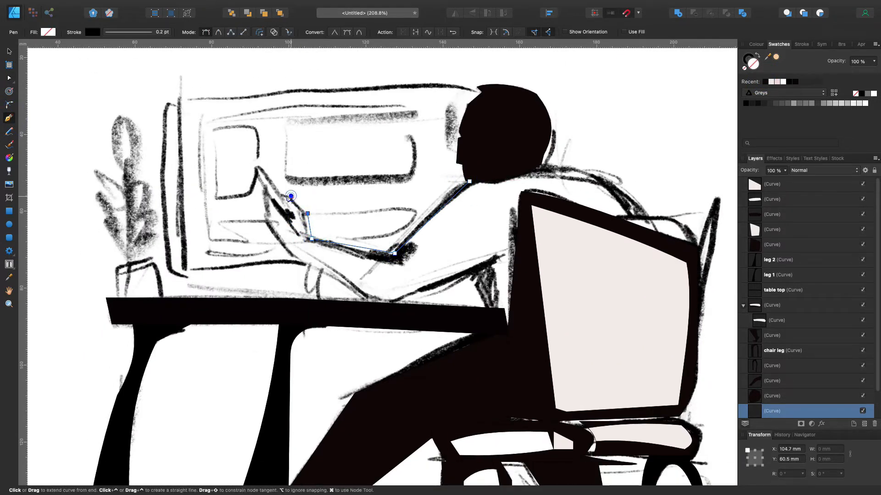
{"action": "left_click", "coordinate": [264, 188]}
{"action": "left_click", "coordinate": [264, 212]}
{"action": "left_click", "coordinate": [378, 305]}
{"action": "left_click", "coordinate": [517, 252]}
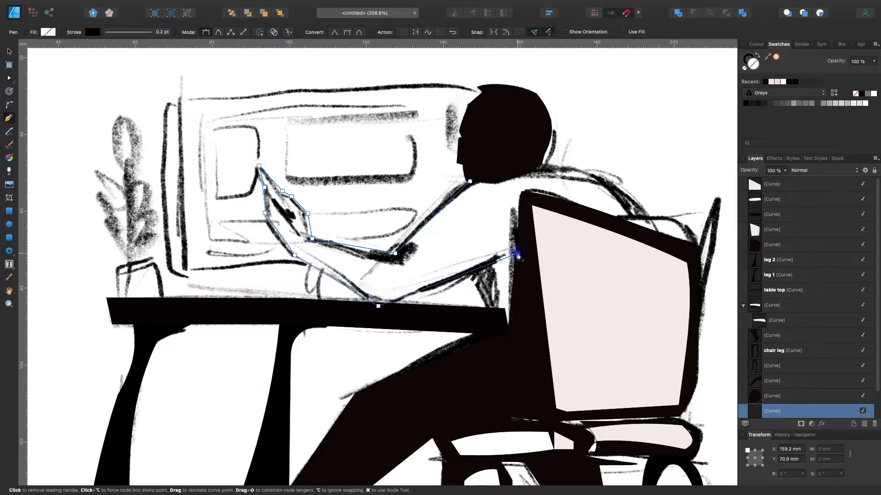
{"action": "left_click", "coordinate": [522, 195]}
{"action": "left_click", "coordinate": [578, 170]}
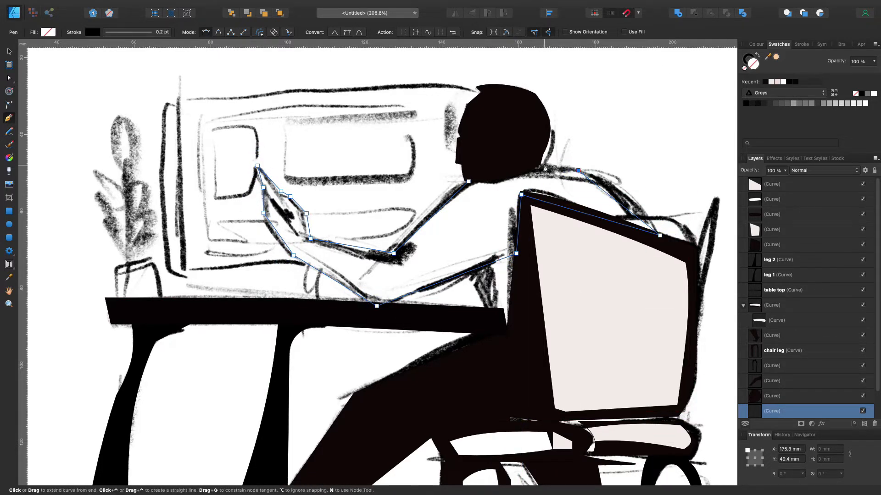
Adjust the arm, hand and neck nodes of the upper-body outline with the Node tool to fit the sketch
{"action": "left_click", "coordinate": [9, 78]}
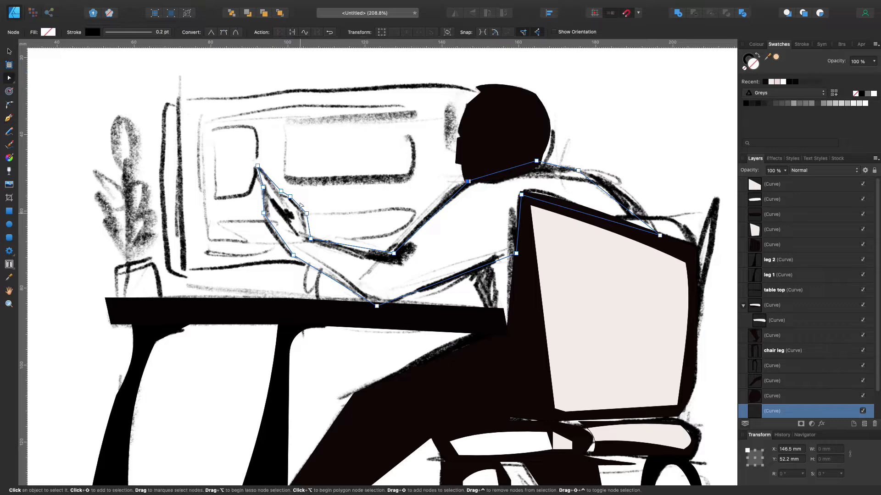
{"action": "left_click_drag", "start_coordinate": [427, 225], "coordinate": [422, 221]}
{"action": "left_click_drag", "start_coordinate": [310, 239], "coordinate": [283, 197]}
{"action": "scroll", "coordinate": [282, 192], "scroll_direction": "up", "scroll_amount": 1}
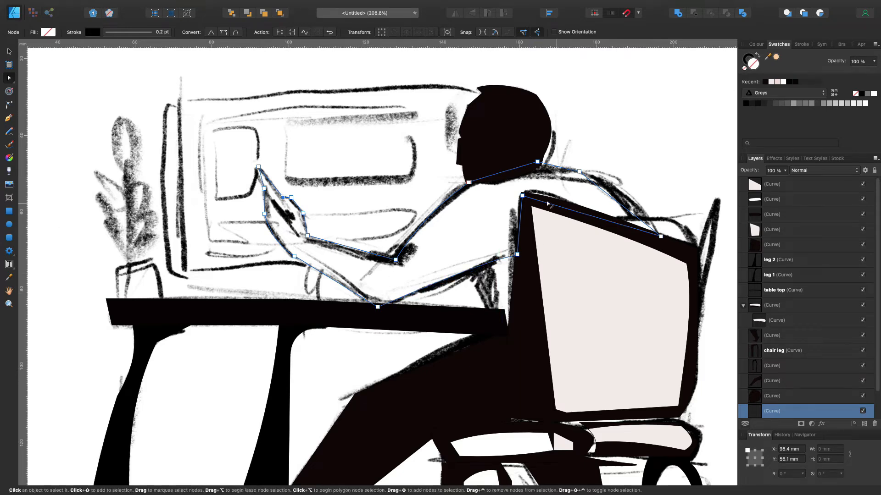
{"action": "left_click_drag", "start_coordinate": [537, 161], "coordinate": [537, 165]}
{"action": "scroll", "coordinate": [538, 165], "scroll_direction": "left", "scroll_amount": 1}
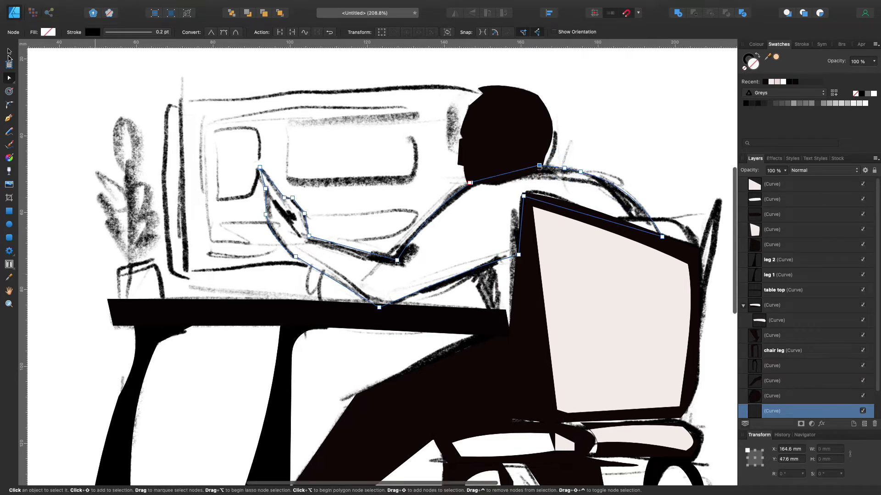
Fill the upper body and arm with the near-black recent swatch
{"action": "left_click", "coordinate": [765, 82]}
{"action": "scroll", "coordinate": [660, 95], "scroll_direction": "down", "scroll_amount": 4}
{"action": "scroll", "coordinate": [660, 94], "scroll_direction": "down", "scroll_amount": 5}
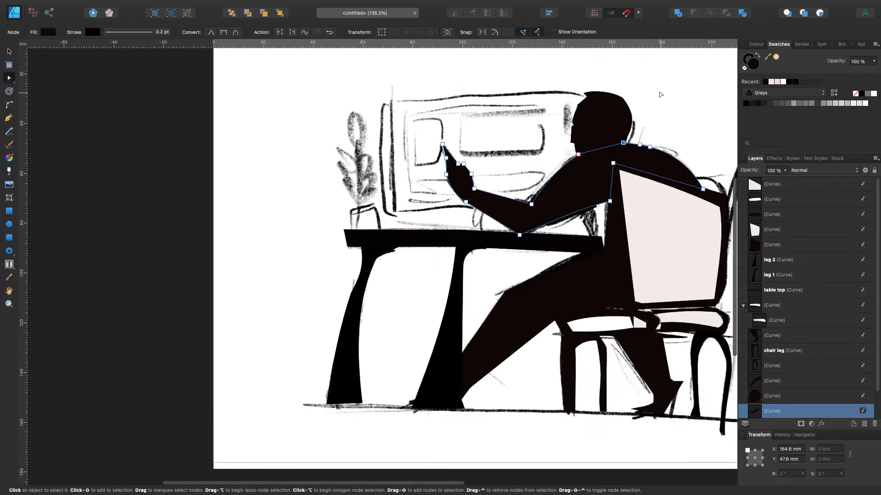
Trace the monitor's narrow left side, next to the plant, as a closed outline with the Pen tool
{"action": "left_click", "coordinate": [52, 82]}
{"action": "key", "text": "p"}
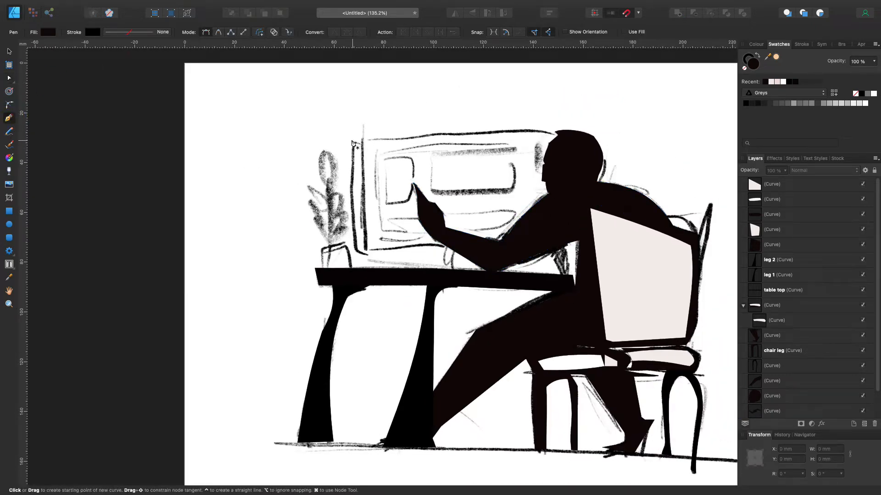
{"action": "left_click_drag", "start_coordinate": [352, 140], "coordinate": [362, 144]}
{"action": "left_click", "coordinate": [354, 248]}
{"action": "left_click", "coordinate": [352, 140]}
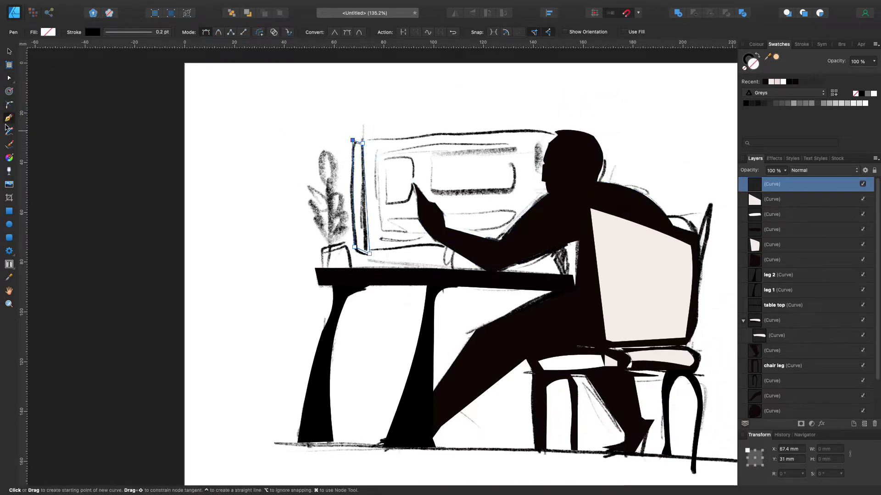
Fit the monitor side outline to the sketch by bending its long, top and bottom edges and moving its corner nodes
{"action": "key", "text": "a"}
{"action": "scroll", "coordinate": [151, 111], "scroll_direction": "up", "scroll_amount": 5}
{"action": "scroll", "coordinate": [151, 111], "scroll_direction": "right", "scroll_amount": 3}
{"action": "left_click_drag", "start_coordinate": [379, 222], "coordinate": [375, 221]}
{"action": "left_click_drag", "start_coordinate": [378, 128], "coordinate": [384, 133]}
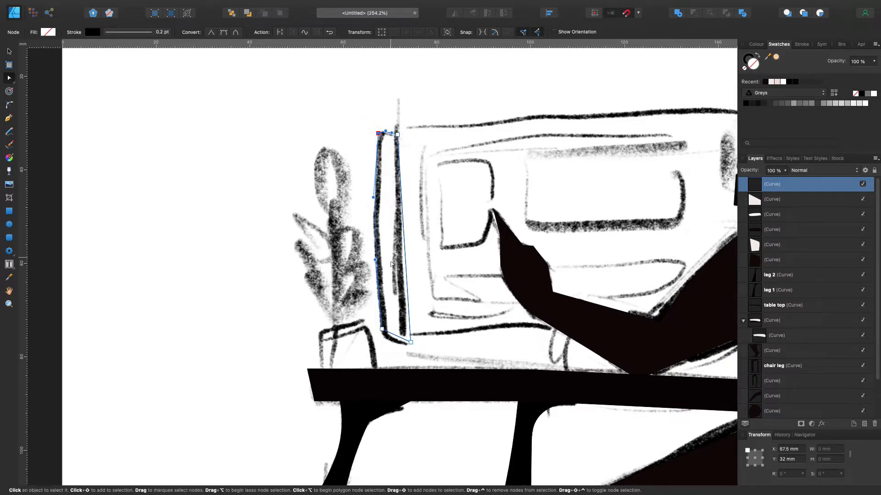
{"action": "left_click_drag", "start_coordinate": [411, 342], "coordinate": [389, 340]}
{"action": "left_click", "coordinate": [410, 346]}
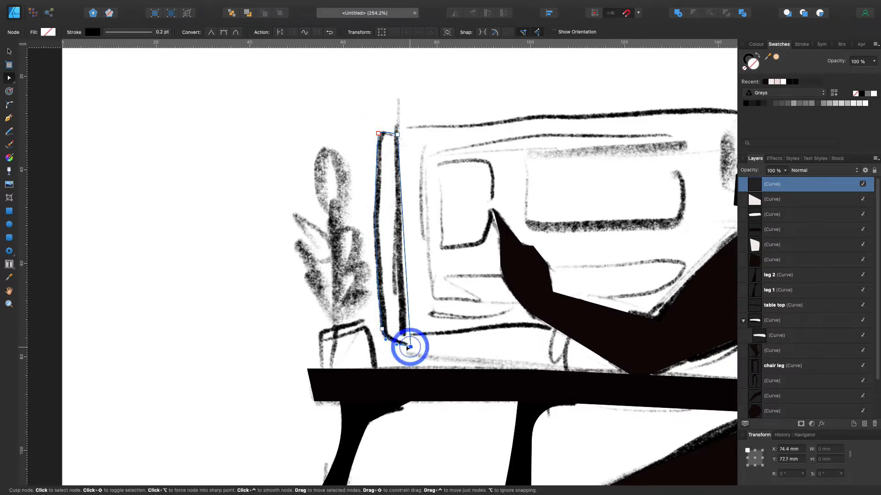
{"action": "left_click_drag", "start_coordinate": [397, 134], "coordinate": [397, 139]}
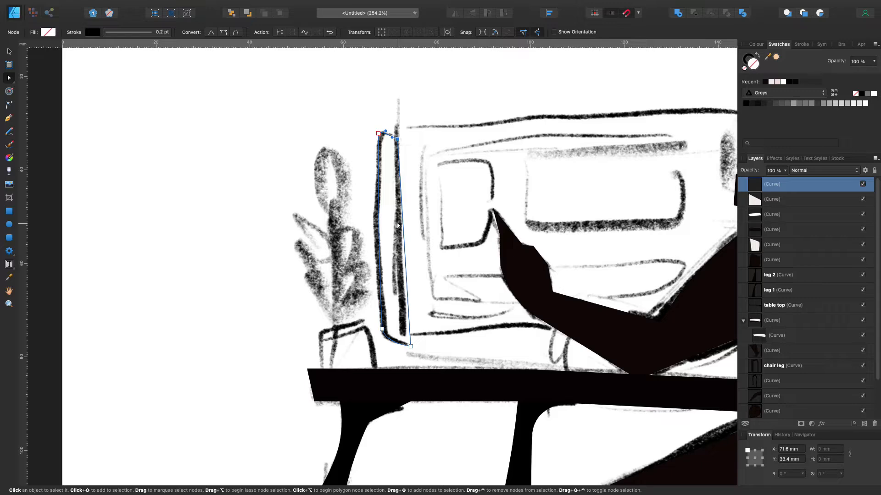
Fill the monitor side with the near-black recent swatch and deselect the shape
{"action": "scroll", "coordinate": [399, 225], "scroll_direction": "up", "scroll_amount": 3}
{"action": "scroll", "coordinate": [398, 225], "scroll_direction": "left", "scroll_amount": 3}
{"action": "left_click", "coordinate": [765, 82]}
{"action": "scroll", "coordinate": [523, 108], "scroll_direction": "right", "scroll_amount": 5}
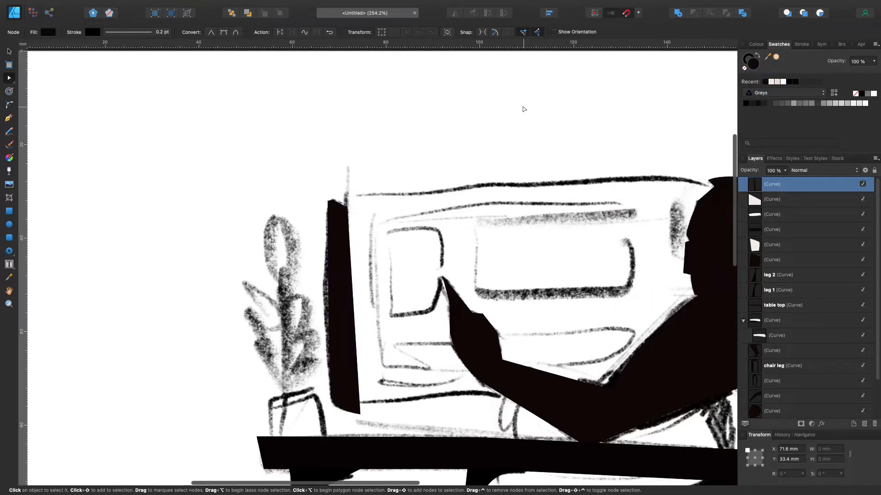
{"action": "key", "text": "p"}
{"action": "scroll", "coordinate": [348, 196], "scroll_direction": "left", "scroll_amount": 1}
{"action": "left_click", "coordinate": [9, 51]}
{"action": "left_click", "coordinate": [108, 102]}
Trace the monitor's front face with the Pen tool as a closed outline running behind the head and arm
{"action": "left_click", "coordinate": [9, 118]}
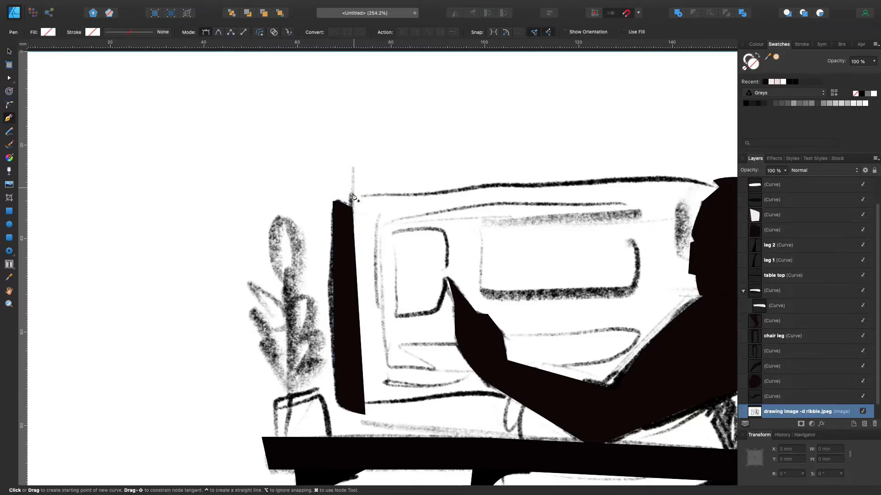
{"action": "left_click", "coordinate": [349, 196]}
{"action": "scroll", "coordinate": [350, 196], "scroll_direction": "down", "scroll_amount": 5}
{"action": "scroll", "coordinate": [349, 196], "scroll_direction": "right", "scroll_amount": 5}
{"action": "scroll", "coordinate": [413, 183], "scroll_direction": "up", "scroll_amount": 3}
{"action": "left_click", "coordinate": [475, 132]}
{"action": "left_click", "coordinate": [509, 306]}
{"action": "left_click", "coordinate": [398, 334]}
{"action": "left_click", "coordinate": [261, 343]}
{"action": "left_click", "coordinate": [121, 348]}
{"action": "left_click", "coordinate": [106, 142]}
Add nodes to the top edge of the monitor's front outline and curve it along the sketched line
{"action": "left_click", "coordinate": [9, 52]}
{"action": "left_click", "coordinate": [46, 70]}
{"action": "left_click", "coordinate": [9, 78]}
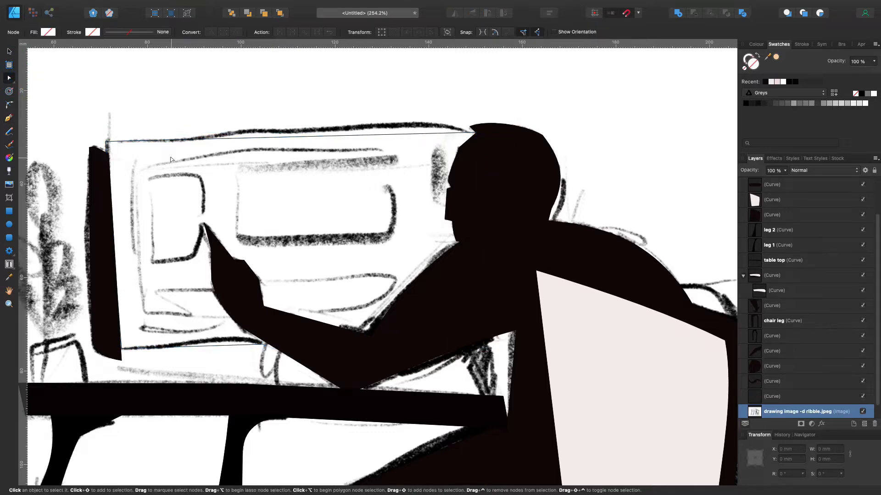
{"action": "left_click", "coordinate": [368, 136]}
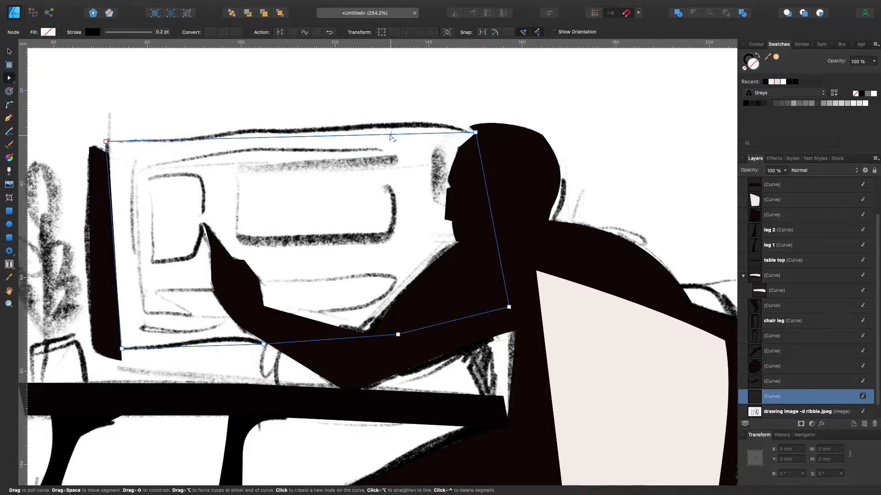
{"action": "left_click_drag", "start_coordinate": [289, 137], "coordinate": [291, 131]}
{"action": "left_click_drag", "start_coordinate": [187, 135], "coordinate": [188, 140]}
{"action": "left_click_drag", "start_coordinate": [294, 133], "coordinate": [270, 129]}
{"action": "left_click", "coordinate": [435, 129]}
{"action": "left_click_drag", "start_coordinate": [436, 129], "coordinate": [434, 125]}
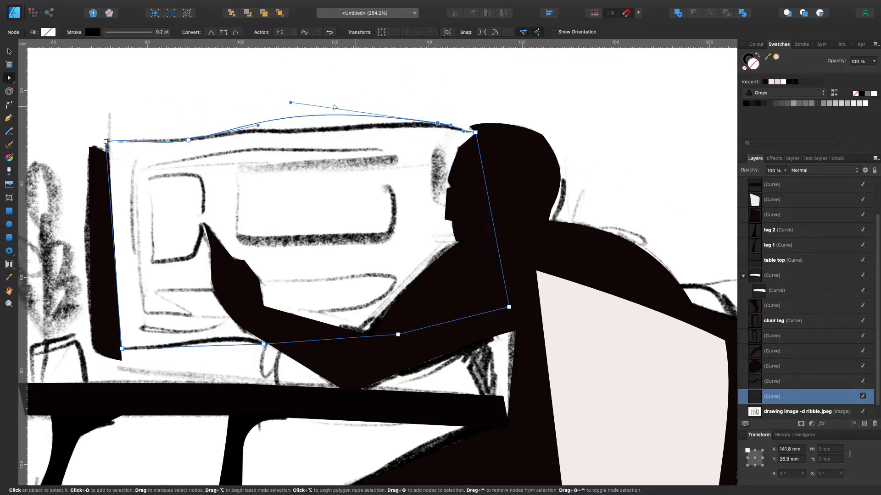
{"action": "left_click_drag", "start_coordinate": [292, 127], "coordinate": [393, 119]}
{"action": "left_click", "coordinate": [341, 127]}
Bend the bottom edge of the monitor's front outline to follow the sketch and deselect the outline
{"action": "scroll", "coordinate": [337, 133], "scroll_direction": "down", "scroll_amount": 9}
{"action": "left_click_drag", "start_coordinate": [230, 139], "coordinate": [223, 137]}
{"action": "scroll", "coordinate": [224, 131], "scroll_direction": "up", "scroll_amount": 8}
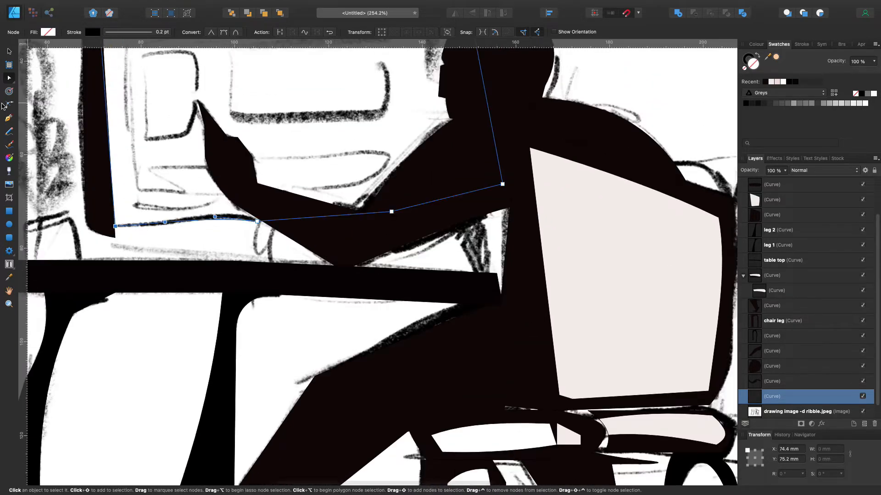
{"action": "scroll", "coordinate": [225, 126], "scroll_direction": "left", "scroll_amount": 4}
{"action": "scroll", "coordinate": [225, 126], "scroll_direction": "up", "scroll_amount": 2}
{"action": "left_click", "coordinate": [9, 51]}
{"action": "left_click", "coordinate": [76, 95]}
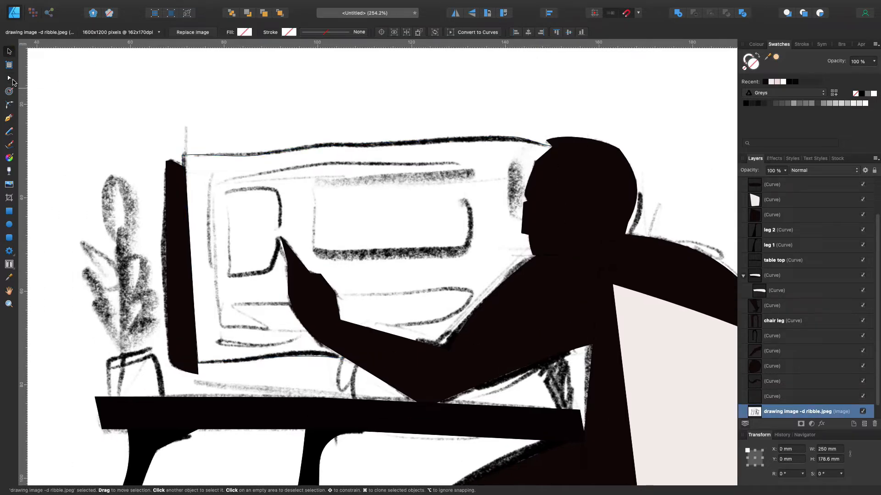
Draw the upper line inside the monitor screen with the Pen tool and bend it to match the sketch
{"action": "left_click", "coordinate": [9, 118]}
{"action": "left_click", "coordinate": [211, 187]}
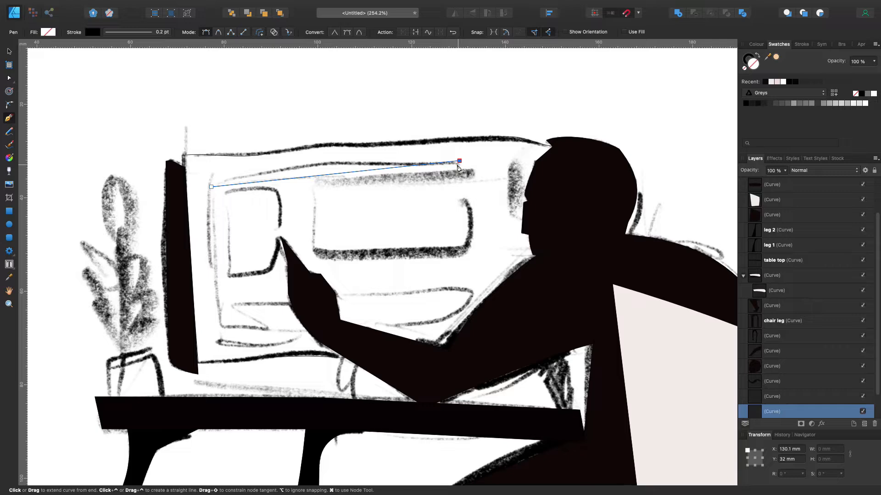
{"action": "key", "text": "a"}
{"action": "left_click_drag", "start_coordinate": [320, 175], "coordinate": [299, 169]}
{"action": "left_click_drag", "start_coordinate": [459, 161], "coordinate": [460, 164]}
{"action": "left_click_drag", "start_coordinate": [347, 164], "coordinate": [333, 162]}
{"action": "scroll", "coordinate": [321, 183], "scroll_direction": "left", "scroll_amount": 5}
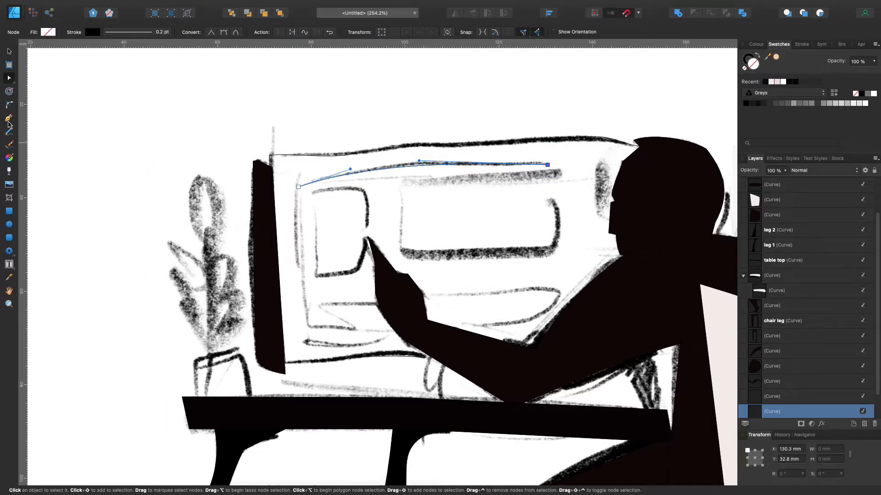
Try to start the small left panel on the screen with the Pen tool, and leave the curve deselected
{"action": "key", "text": "p"}
{"action": "left_click_drag", "start_coordinate": [314, 197], "coordinate": [365, 194]}
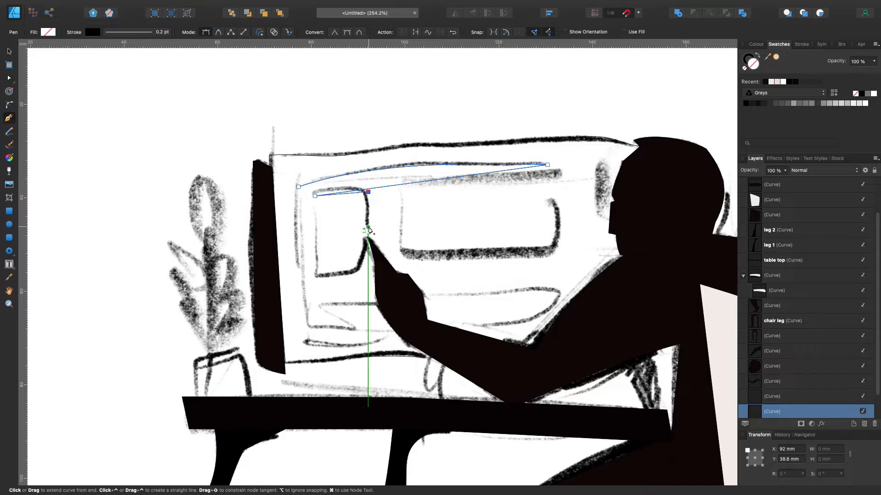
{"action": "key", "text": "Escape"}
{"action": "left_click", "coordinate": [7, 53]}
{"action": "left_click", "coordinate": [159, 142]}
Trace the small left panel on the monitor screen as a separate closed outline with the Pen tool
{"action": "left_click", "coordinate": [9, 117]}
{"action": "left_click", "coordinate": [326, 192]}
{"action": "scroll", "coordinate": [327, 192], "scroll_direction": "left", "scroll_amount": 1}
{"action": "left_click", "coordinate": [315, 194]}
{"action": "left_click", "coordinate": [368, 196]}
{"action": "scroll", "coordinate": [367, 230], "scroll_direction": "right", "scroll_amount": 1}
{"action": "left_click", "coordinate": [364, 267]}
{"action": "left_click", "coordinate": [317, 278]}
{"action": "left_click", "coordinate": [315, 193]}
Shape the small panel's right and bottom edges with the Node tool to follow the rounded sketch lines
{"action": "left_click", "coordinate": [9, 78]}
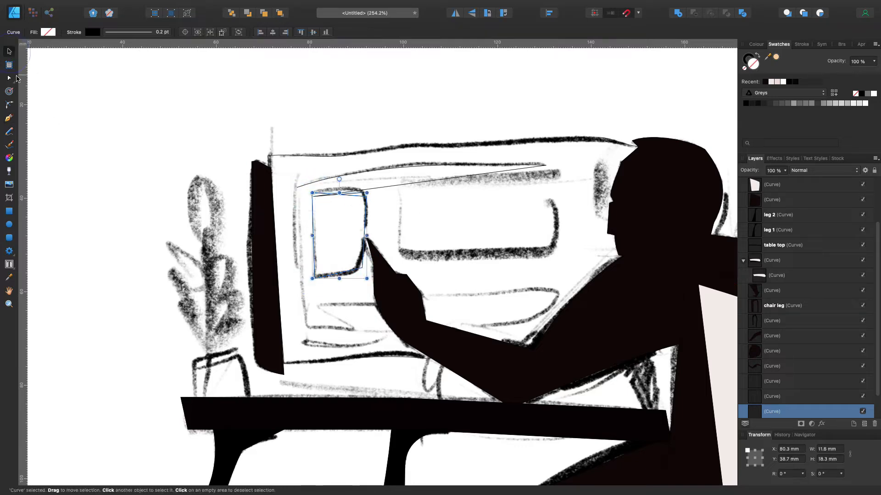
{"action": "left_click_drag", "start_coordinate": [362, 267], "coordinate": [356, 268]}
{"action": "left_click_drag", "start_coordinate": [361, 237], "coordinate": [366, 238]}
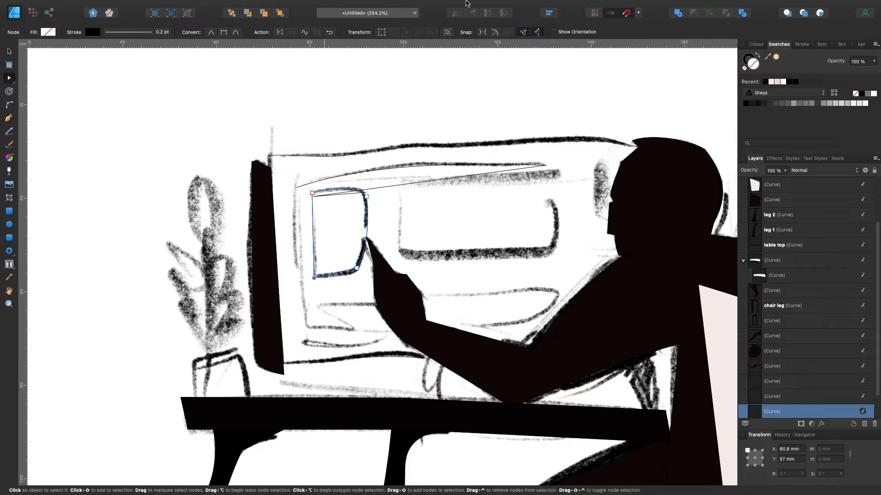
{"action": "left_click", "coordinate": [660, 6]}
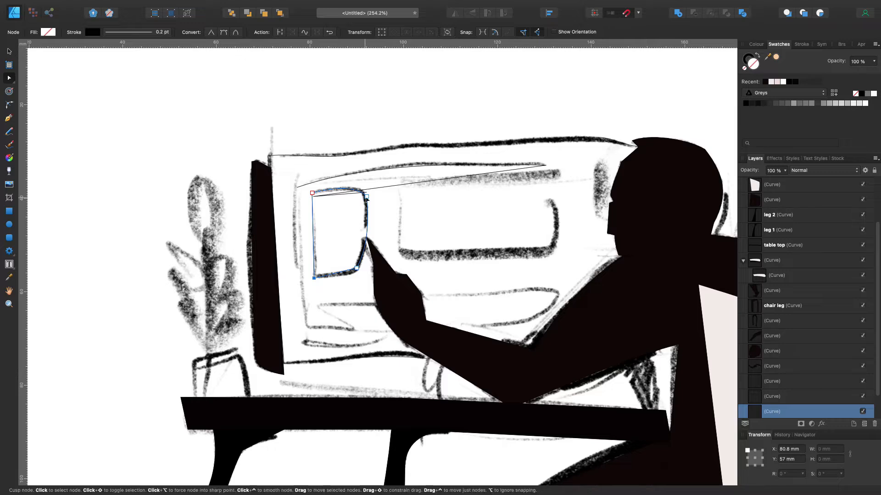
{"action": "left_click", "coordinate": [315, 198]}
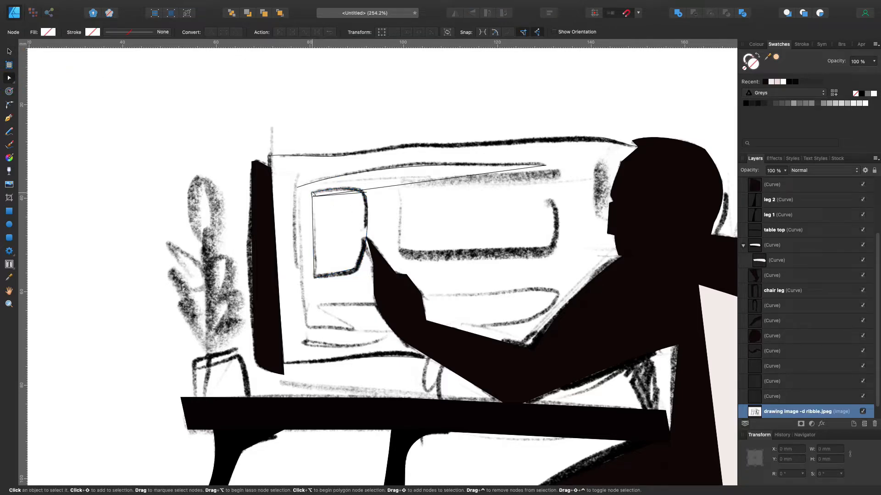
{"action": "left_click", "coordinate": [364, 192]}
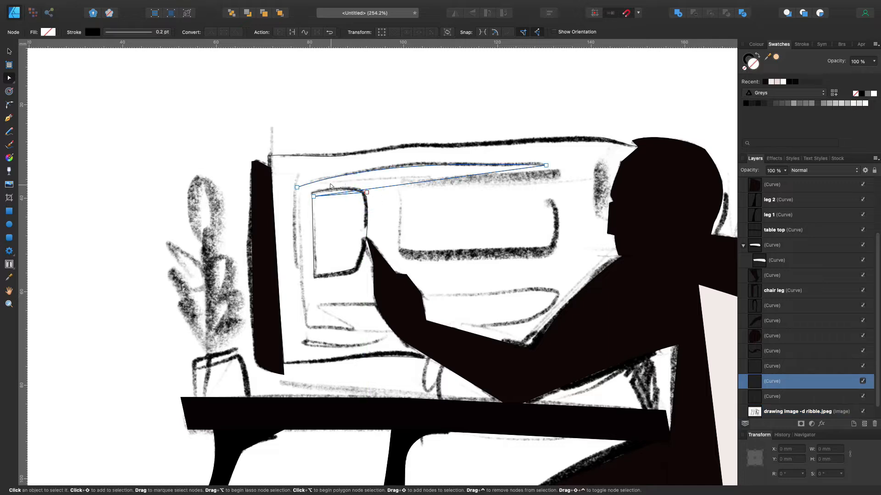
Select the small panel outline on the screen and fill it with the white recent swatch
{"action": "left_click", "coordinate": [329, 191]}
{"action": "left_click", "coordinate": [765, 82]}
{"action": "left_click", "coordinate": [783, 82]}
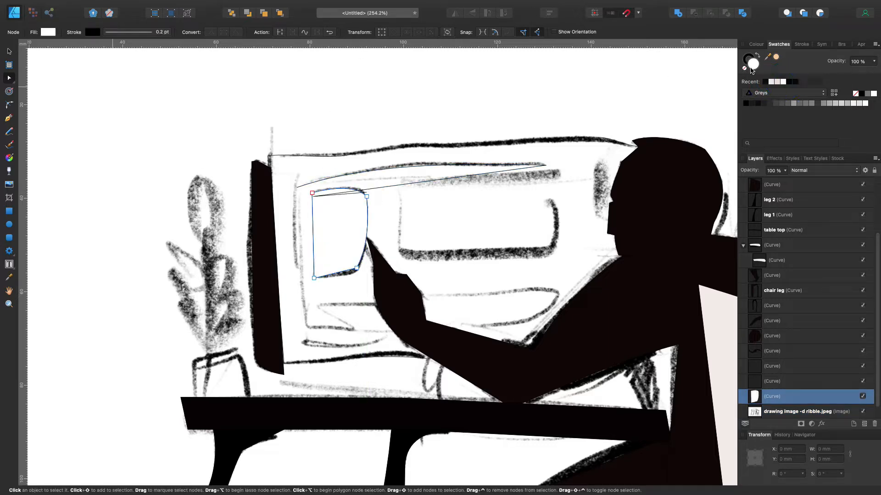
Set the small panel's stroke width to 3 pt and give it an arched pressure profile that thins at both ends
{"action": "double_click", "coordinate": [751, 58]}
{"action": "left_click", "coordinate": [130, 33]}
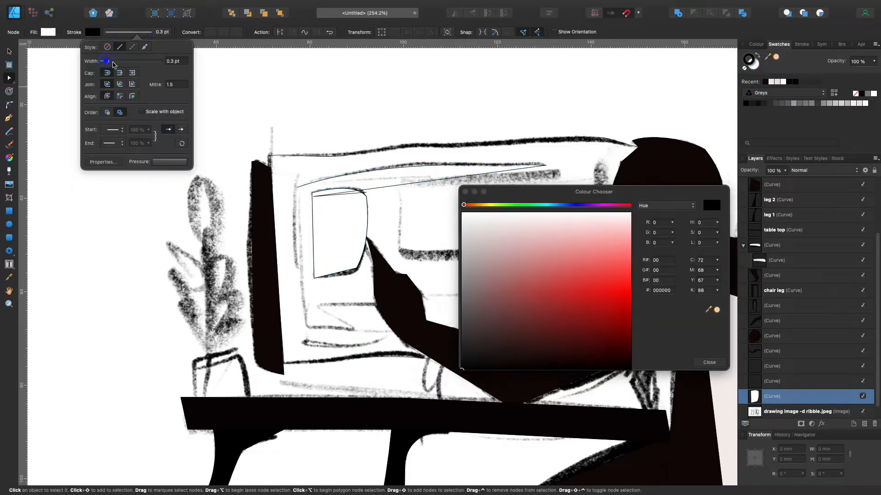
{"action": "left_click_drag", "start_coordinate": [102, 61], "coordinate": [118, 63]}
{"action": "left_click", "coordinate": [176, 162]}
{"action": "left_click_drag", "start_coordinate": [268, 170], "coordinate": [267, 233]}
{"action": "left_click_drag", "start_coordinate": [209, 231], "coordinate": [208, 173]}
{"action": "left_click", "coordinate": [229, 120]}
{"action": "left_click", "coordinate": [272, 128]}
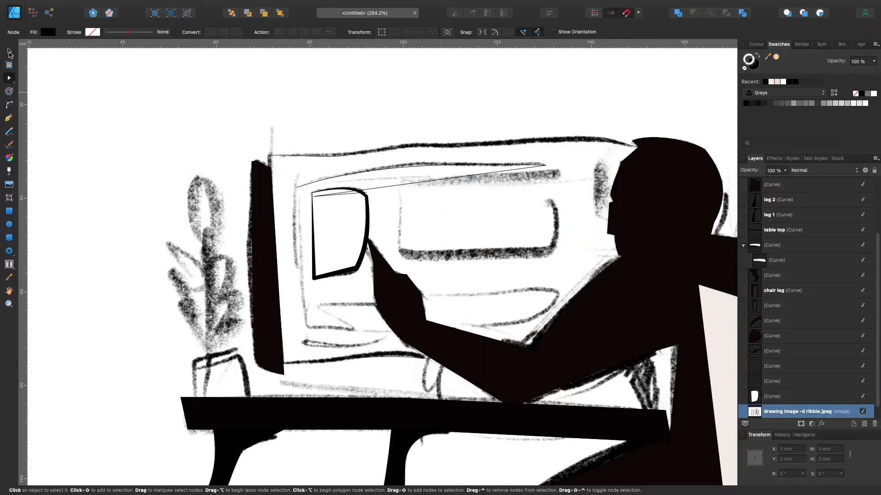
Trace the wide panel in the middle of the monitor screen as a closed outline with the Pen tool
{"action": "left_click", "coordinate": [10, 118]}
{"action": "left_click", "coordinate": [400, 188]}
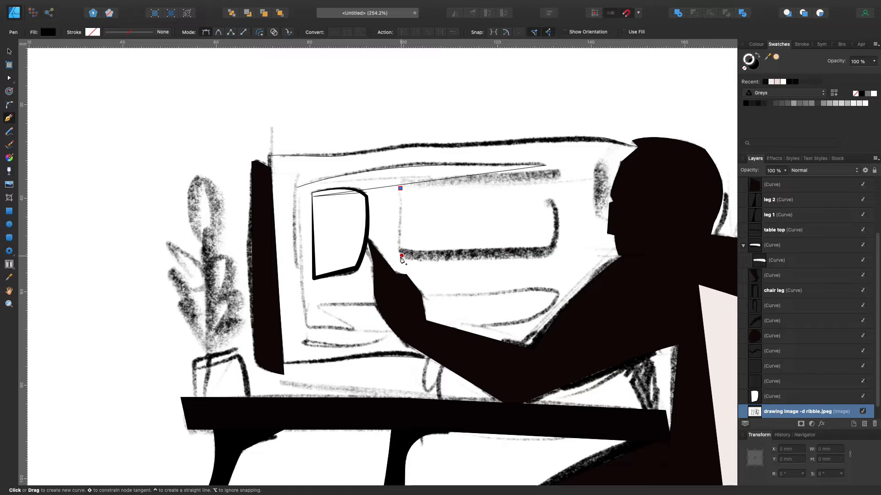
{"action": "left_click", "coordinate": [402, 255]}
{"action": "left_click", "coordinate": [550, 253]}
{"action": "left_click", "coordinate": [552, 202]}
{"action": "left_click", "coordinate": [400, 188]}
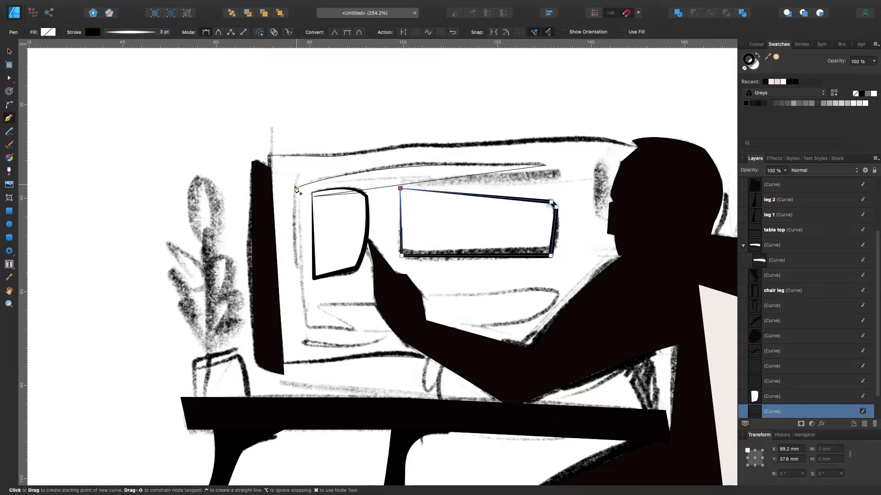
Set the wide panel's stroke width to 8 pt and deselect the shape
{"action": "left_click", "coordinate": [142, 34]}
{"action": "left_click_drag", "start_coordinate": [111, 61], "coordinate": [124, 65]}
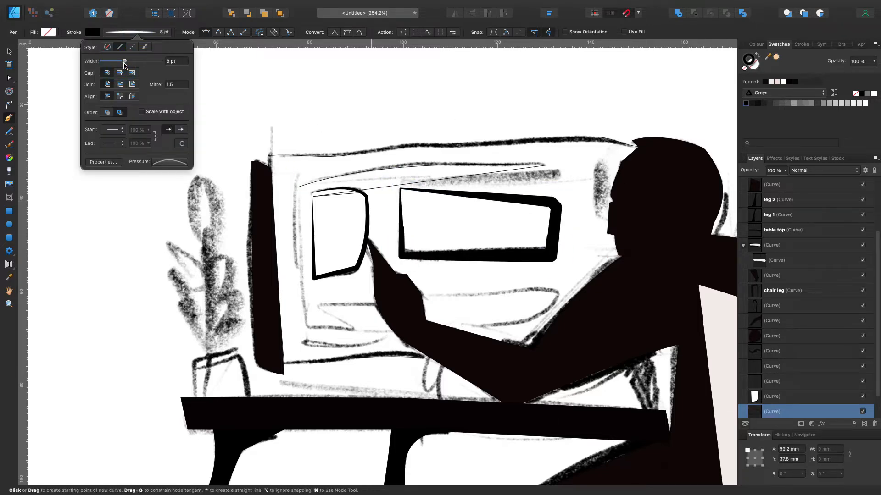
{"action": "left_click", "coordinate": [92, 32]}
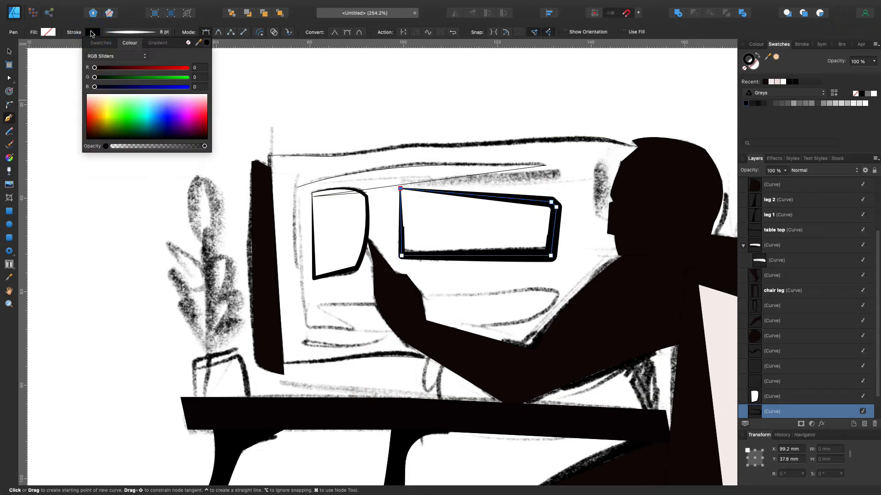
{"action": "left_click", "coordinate": [91, 34]}
{"action": "left_click", "coordinate": [9, 52]}
{"action": "left_click", "coordinate": [94, 86]}
Adjust the wide panel's corner nodes and edges with the Node tool to match the sketched frame
{"action": "left_click", "coordinate": [507, 253]}
{"action": "left_click", "coordinate": [9, 78]}
{"action": "left_click_drag", "start_coordinate": [480, 255], "coordinate": [489, 256]}
{"action": "left_click_drag", "start_coordinate": [551, 255], "coordinate": [510, 256]}
{"action": "left_click_drag", "start_coordinate": [499, 198], "coordinate": [498, 197]}
{"action": "left_click_drag", "start_coordinate": [550, 201], "coordinate": [556, 207]}
{"action": "left_click", "coordinate": [400, 189]}
{"action": "left_click_drag", "start_coordinate": [401, 255], "coordinate": [401, 255]}
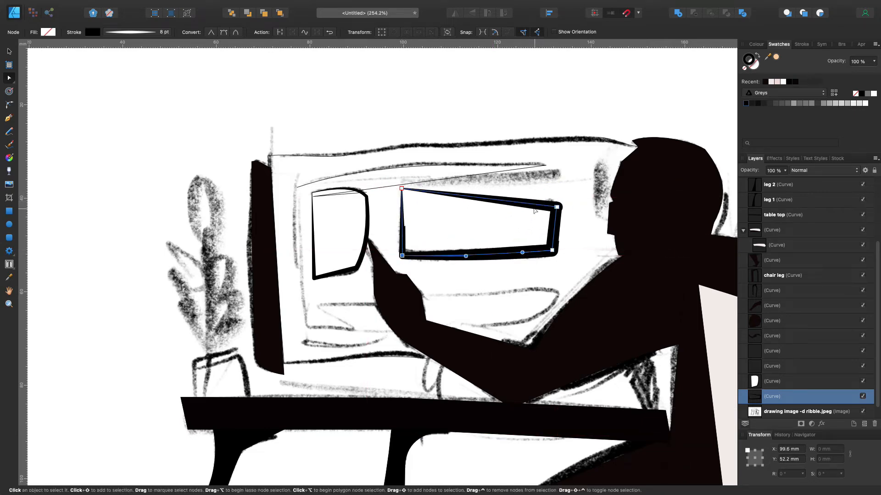
{"action": "left_click", "coordinate": [482, 219]}
{"action": "left_click", "coordinate": [485, 201]}
{"action": "left_click", "coordinate": [401, 188]}
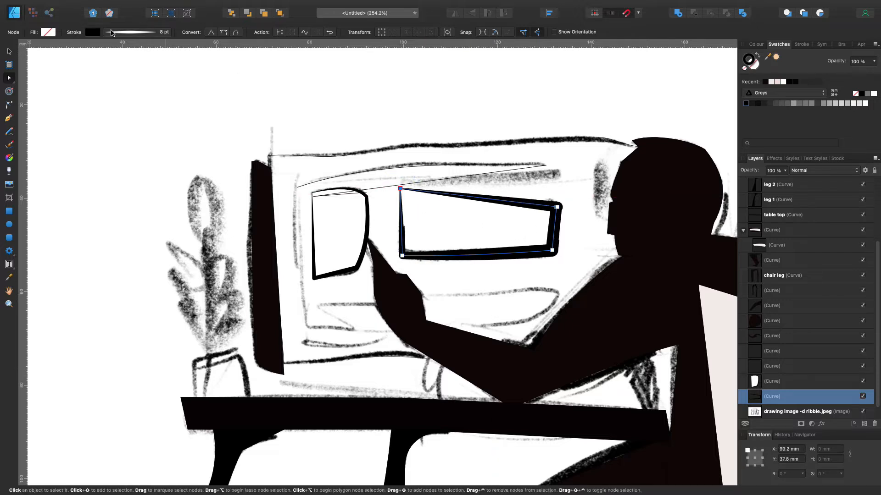
Remove the extra node at the wide panel's upper-right corner and bow its right edge outward
{"action": "left_click", "coordinate": [48, 32]}
{"action": "left_click", "coordinate": [537, 207]}
{"action": "left_click", "coordinate": [558, 207]}
{"action": "left_click", "coordinate": [400, 191], "text": "shift"}
{"action": "key", "text": "Delete"}
{"action": "key", "text": "super+z"}
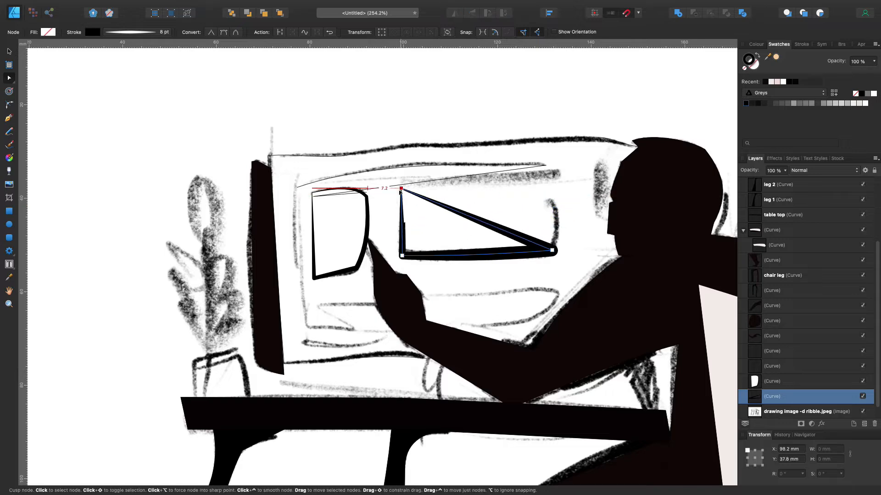
{"action": "left_click_drag", "start_coordinate": [527, 240], "coordinate": [563, 227]}
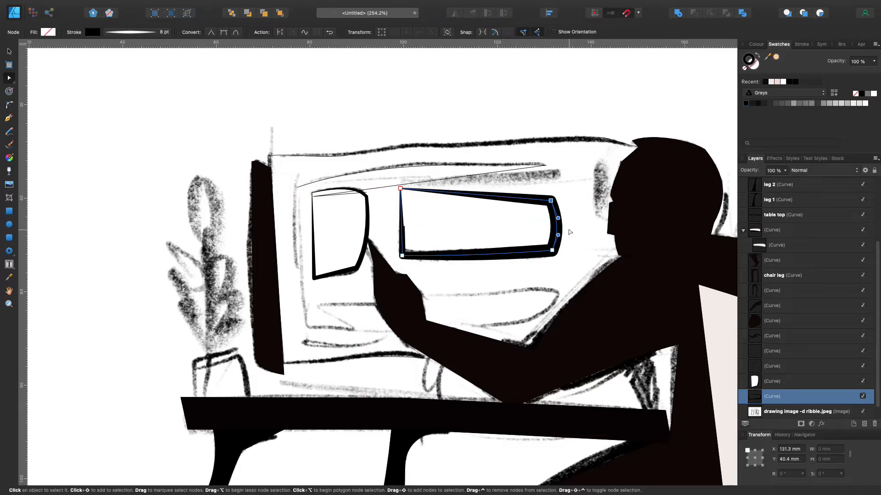
{"action": "left_click", "coordinate": [517, 112]}
Draw a straight line with the Pen tool from below the monitor side to the table top's right end
{"action": "scroll", "coordinate": [518, 112], "scroll_direction": "down", "scroll_amount": 3}
{"action": "key", "text": "p"}
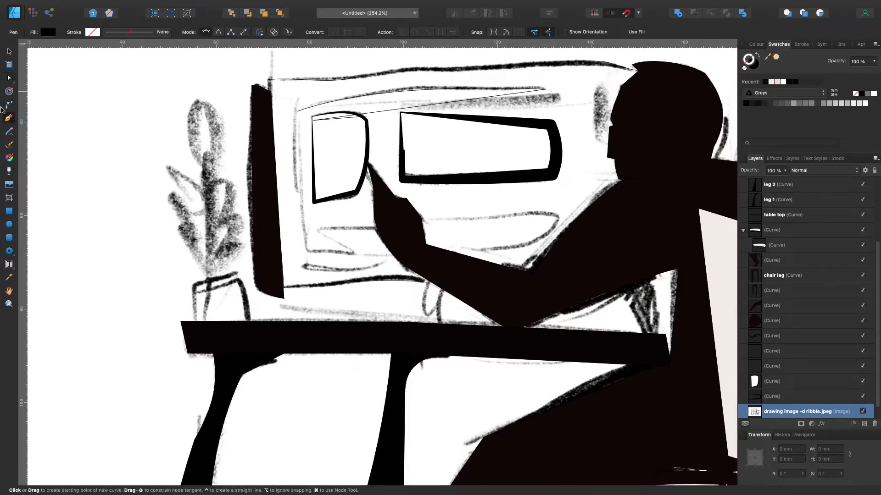
{"action": "left_click", "coordinate": [284, 304]}
{"action": "left_click", "coordinate": [641, 337]}
Edit the line's pressure profile so the stroke is thickest at its left end and tapers toward the right
{"action": "left_click", "coordinate": [130, 33]}
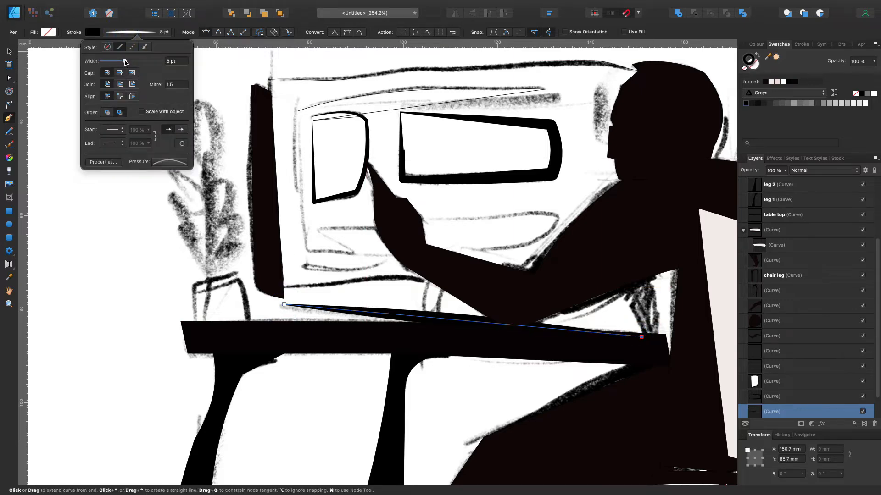
{"action": "left_click", "coordinate": [169, 161]}
{"action": "left_click_drag", "start_coordinate": [153, 232], "coordinate": [153, 171]}
{"action": "left_click_drag", "start_coordinate": [207, 171], "coordinate": [275, 231]}
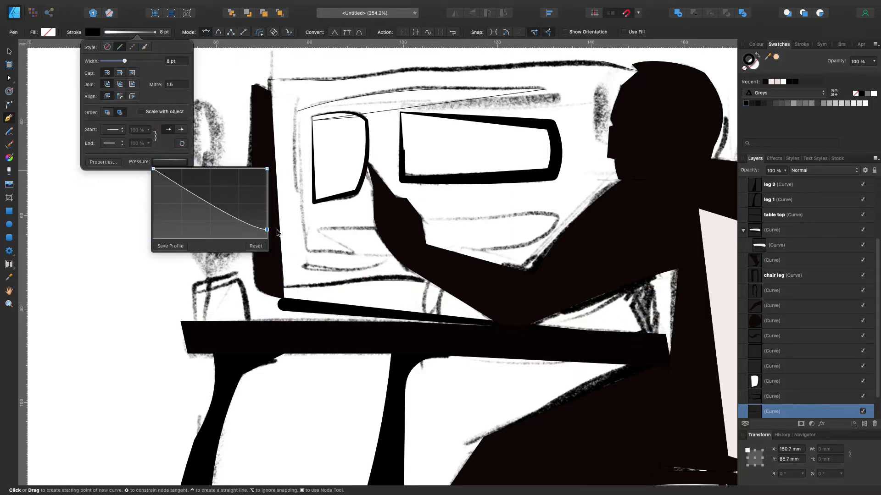
Give the tapered line a butt cap and a bevel join, and deselect it
{"action": "left_click", "coordinate": [120, 74]}
{"action": "left_click", "coordinate": [120, 84]}
{"action": "left_click", "coordinate": [284, 304]}
{"action": "left_click", "coordinate": [9, 78]}
{"action": "left_click", "coordinate": [64, 69]}
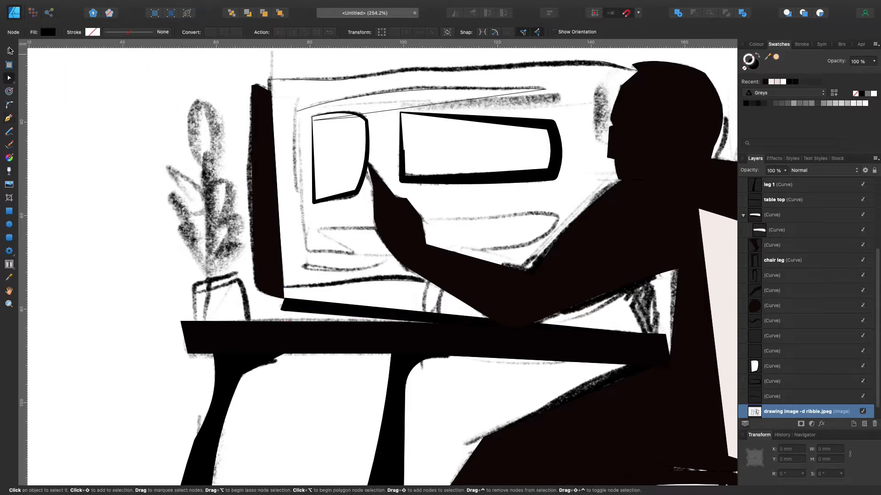
Delete the thin unfilled curve along the upper part of the monitor screen
{"action": "left_click", "coordinate": [9, 51]}
{"action": "scroll", "coordinate": [96, 105], "scroll_direction": "right", "scroll_amount": 5}
{"action": "scroll", "coordinate": [96, 106], "scroll_direction": "up", "scroll_amount": 4}
{"action": "left_click", "coordinate": [222, 217]}
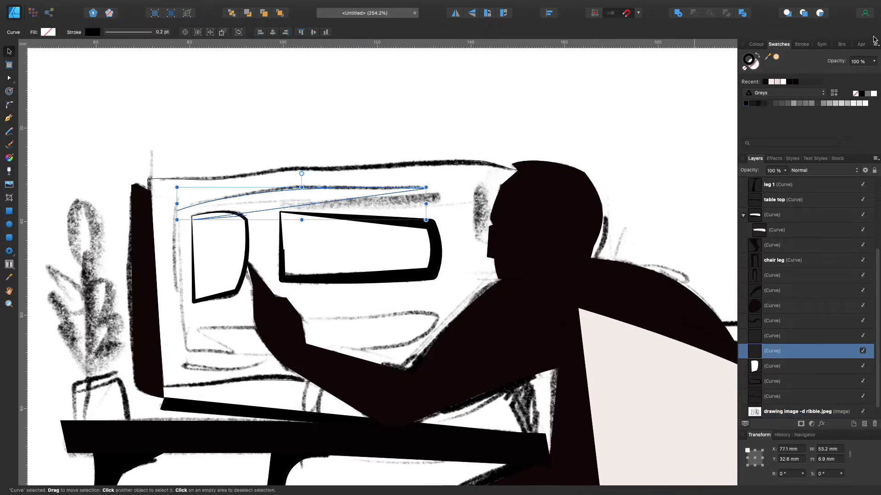
{"action": "left_click", "coordinate": [121, 32]}
{"action": "left_click_drag", "start_coordinate": [102, 61], "coordinate": [116, 64]}
{"action": "double_click", "coordinate": [334, 200]}
{"action": "scroll", "coordinate": [334, 201], "scroll_direction": "down", "scroll_amount": 1}
{"action": "key", "text": "Delete"}
{"action": "double_click", "coordinate": [342, 180]}
Draw a line with the Pen tool along the sketched stroke above the screen panels and set its stroke to 3.5 pt
{"action": "left_click", "coordinate": [10, 117]}
{"action": "left_click", "coordinate": [188, 201]}
{"action": "left_click", "coordinate": [427, 186]}
{"action": "key", "text": "a"}
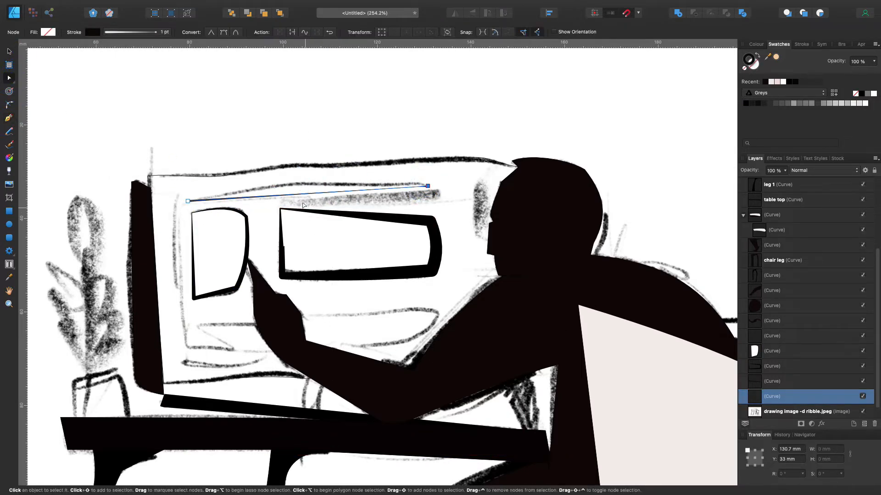
{"action": "left_click", "coordinate": [121, 32]}
{"action": "left_click_drag", "start_coordinate": [112, 62], "coordinate": [119, 61]}
{"action": "left_click", "coordinate": [170, 162]}
Bow the new line above the panels upward to follow the sketch, and lower its opacity so it appears grey
{"action": "left_click_drag", "start_coordinate": [267, 231], "coordinate": [239, 170]}
{"action": "left_click", "coordinate": [238, 105]}
{"action": "left_click", "coordinate": [784, 170]}
{"action": "left_click_drag", "start_coordinate": [785, 180], "coordinate": [752, 181]}
{"action": "left_click", "coordinate": [378, 187]}
{"action": "left_click", "coordinate": [785, 170]}
{"action": "left_click", "coordinate": [578, 106]}
Trace the monitor's inner frame, lower screen lines and the line above the wide panel with 3.5 pt Pencil strokes
{"action": "scroll", "coordinate": [578, 106], "scroll_direction": "down", "scroll_amount": 5}
{"action": "left_click", "coordinate": [9, 132]}
{"action": "mouse_move", "coordinate": [200, 220]}
{"action": "left_mouse_down"}
{"action": "mouse_move", "coordinate": [308, 210]}
{"action": "mouse_move", "coordinate": [436, 218]}
{"action": "mouse_move", "coordinate": [348, 241]}
{"action": "left_mouse_up"}
{"action": "mouse_move", "coordinate": [166, 279]}
{"action": "left_mouse_down"}
{"action": "mouse_move", "coordinate": [220, 246]}
{"action": "mouse_move", "coordinate": [184, 224]}
{"action": "left_mouse_up"}
{"action": "left_click_drag", "start_coordinate": [175, 96], "coordinate": [181, 197]}
{"action": "left_click_drag", "start_coordinate": [179, 123], "coordinate": [213, 240]}
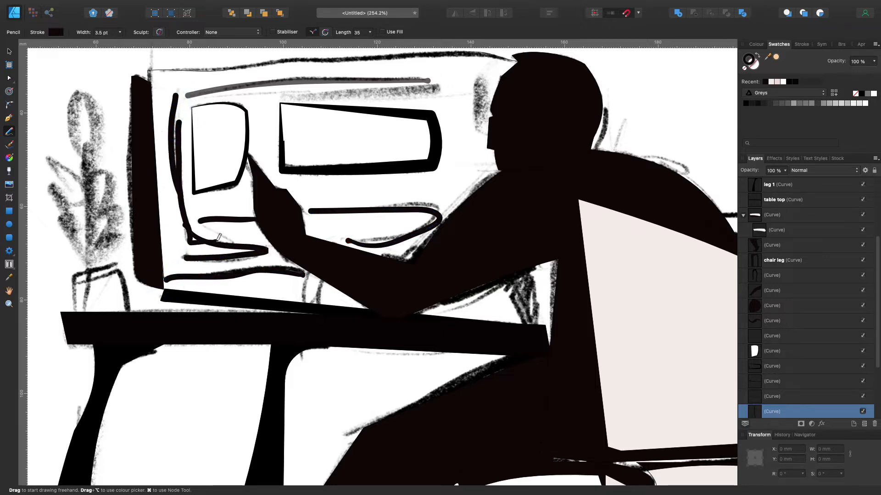
{"action": "left_click_drag", "start_coordinate": [296, 95], "coordinate": [442, 86]}
Trace the dark mark in front of the face with the Pencil and apply the first brush of the Pens category
{"action": "left_click_drag", "start_coordinate": [479, 82], "coordinate": [480, 83]}
{"action": "left_click", "coordinate": [842, 45]}
{"action": "left_click", "coordinate": [800, 123]}
{"action": "scroll", "coordinate": [815, 80], "scroll_direction": "down", "scroll_amount": 5}
{"action": "left_click", "coordinate": [781, 54]}
{"action": "left_click", "coordinate": [780, 65]}
{"action": "left_click", "coordinate": [807, 70]}
Trace the marks behind the head and on the shoulder, the line under the forearm and the small object beside the elbow
{"action": "left_click_drag", "start_coordinate": [613, 147], "coordinate": [625, 122]}
{"action": "left_click_drag", "start_coordinate": [641, 155], "coordinate": [661, 171]}
{"action": "left_click_drag", "start_coordinate": [606, 112], "coordinate": [594, 143]}
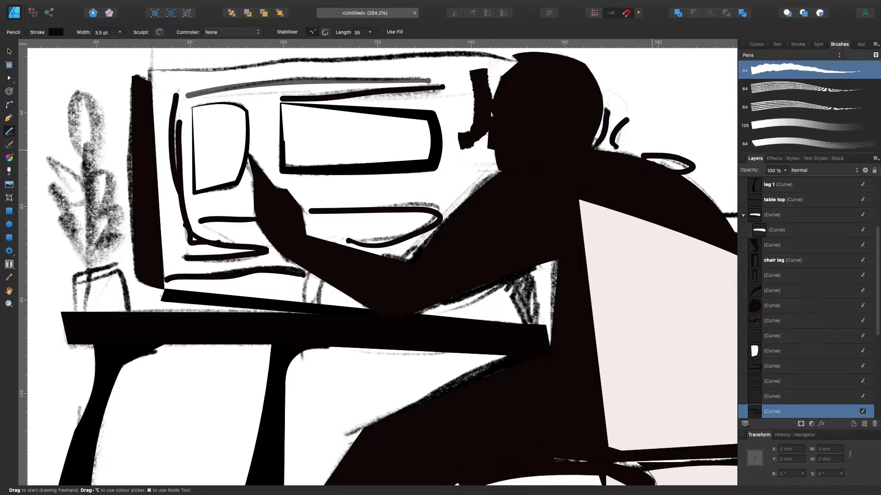
{"action": "scroll", "coordinate": [587, 243], "scroll_direction": "down", "scroll_amount": 2}
{"action": "left_click_drag", "start_coordinate": [446, 277], "coordinate": [508, 251]}
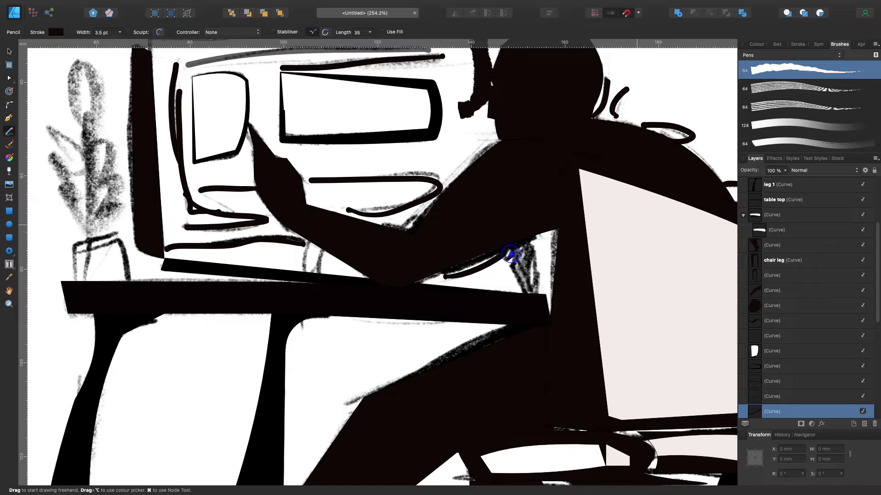
{"action": "left_click_drag", "start_coordinate": [524, 252], "coordinate": [516, 270]}
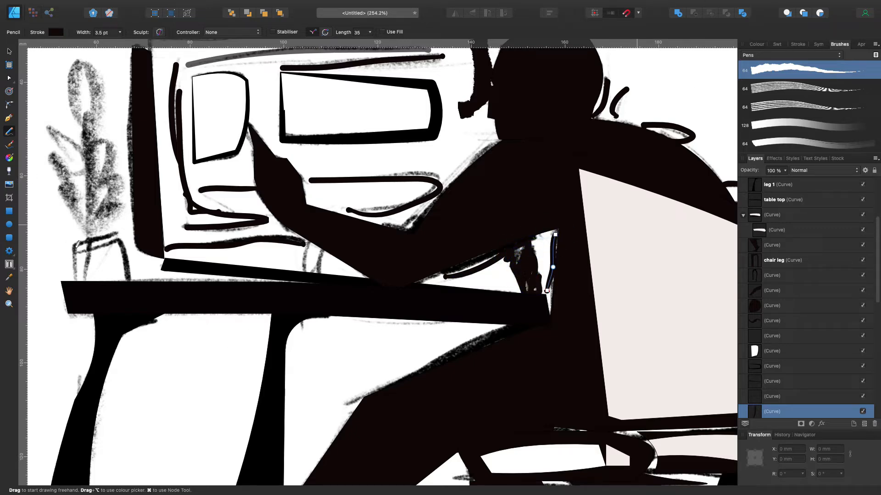
Trace the plant's stem and leaves and its pot on the table with Pencil strokes
{"action": "left_click_drag", "start_coordinate": [87, 119], "coordinate": [90, 279]}
{"action": "mouse_move", "coordinate": [118, 235]}
{"action": "left_mouse_down"}
{"action": "mouse_move", "coordinate": [88, 239]}
{"action": "mouse_move", "coordinate": [76, 278]}
{"action": "left_mouse_up"}
{"action": "left_click_drag", "start_coordinate": [79, 253], "coordinate": [95, 246]}
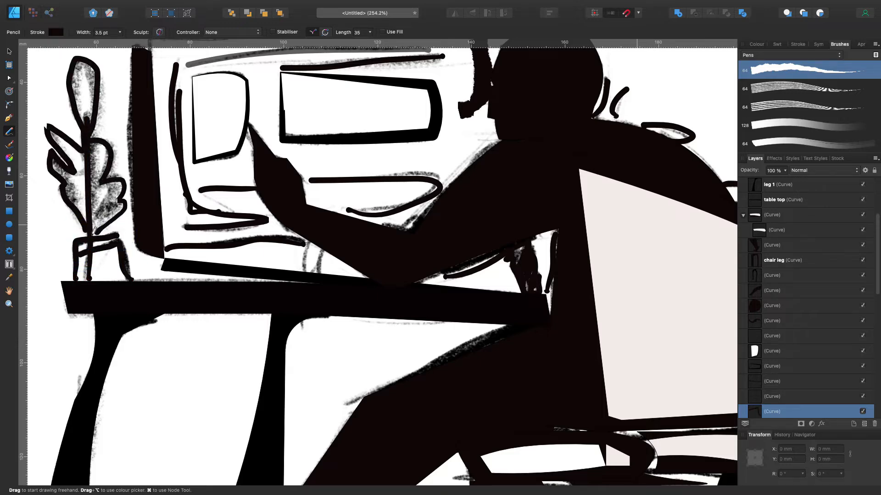
{"action": "scroll", "coordinate": [412, 115], "scroll_direction": "down", "scroll_amount": 5}
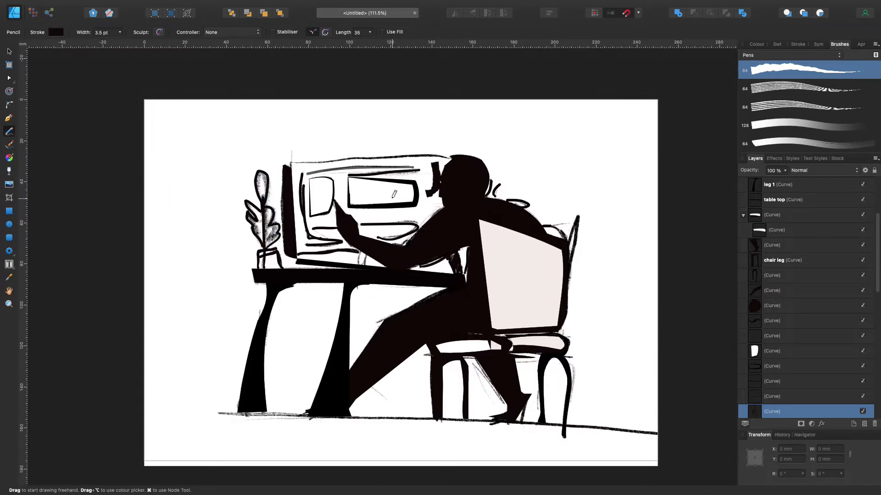
Hide both copies of the drawing image to review the vector artwork, and show the upper copy again
{"action": "scroll", "coordinate": [394, 195], "scroll_direction": "down", "scroll_amount": 2}
{"action": "left_click", "coordinate": [8, 51]}
{"action": "left_click", "coordinate": [93, 84]}
{"action": "left_click", "coordinate": [6, 118]}
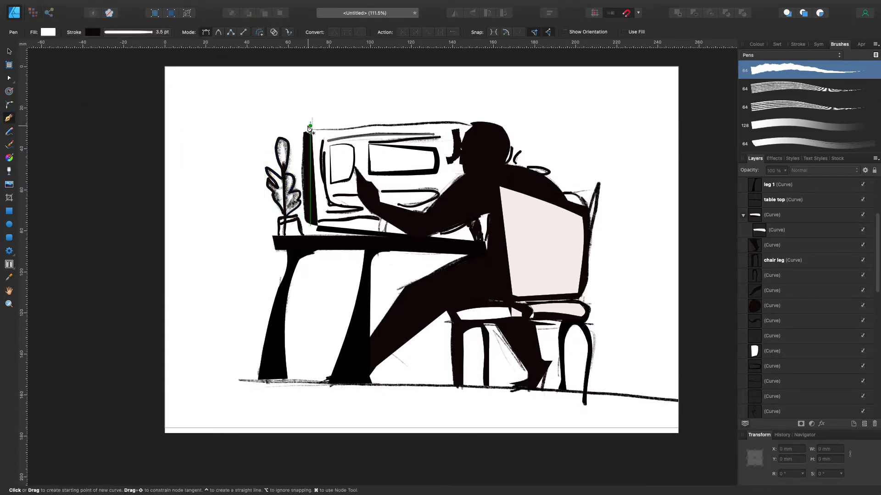
{"action": "scroll", "coordinate": [795, 229], "scroll_direction": "up", "scroll_amount": 4}
{"action": "scroll", "coordinate": [785, 275], "scroll_direction": "down", "scroll_amount": 10}
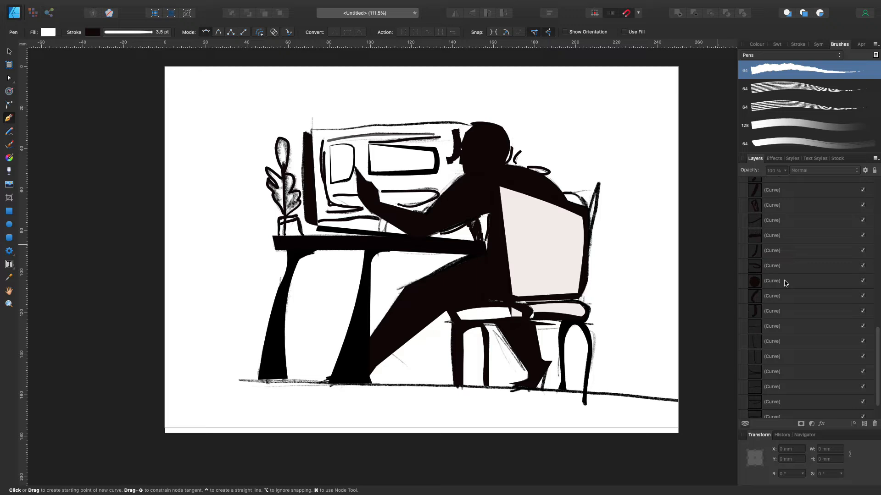
{"action": "left_click", "coordinate": [862, 396]}
{"action": "left_click", "coordinate": [863, 411]}
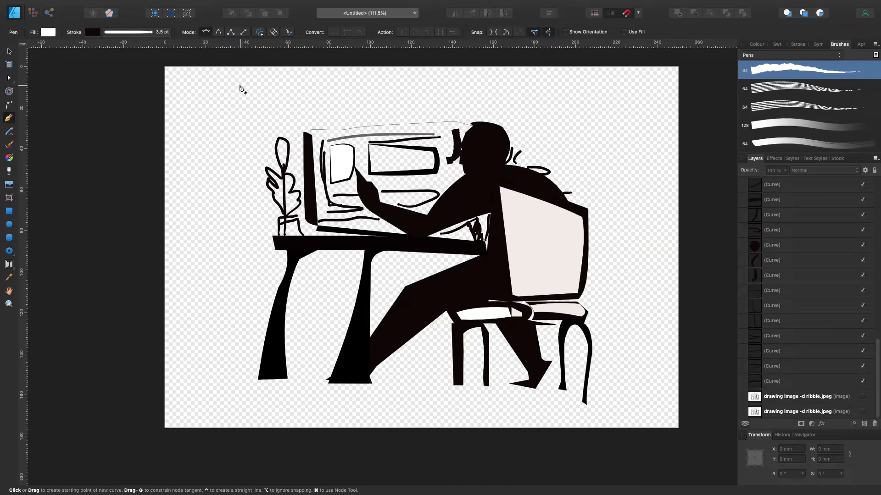
{"action": "left_click", "coordinate": [862, 396]}
With a size 24 Pens brush, trace the chair's back post, outer leg, seat underside and the edge of the lower leg
{"action": "key", "text": "n"}
{"action": "scroll", "coordinate": [807, 106], "scroll_direction": "down", "scroll_amount": 5}
{"action": "left_click", "coordinate": [807, 101]}
{"action": "left_click_drag", "start_coordinate": [596, 186], "coordinate": [590, 226]}
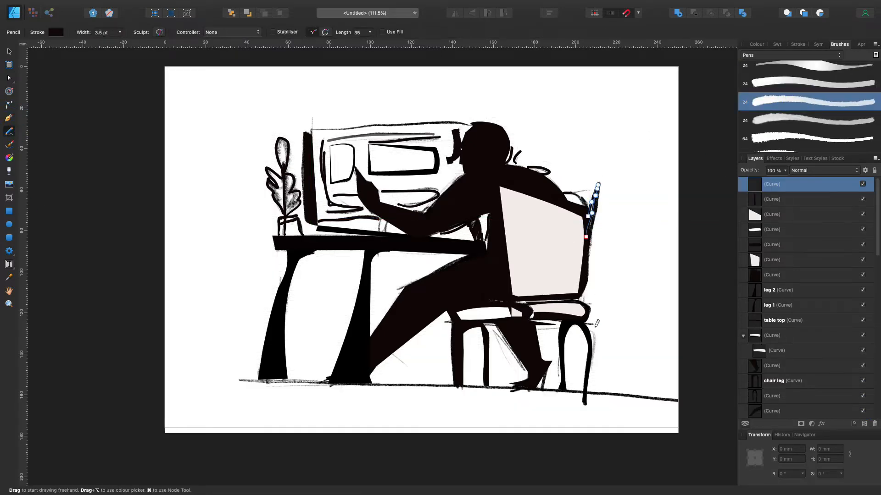
{"action": "left_click_drag", "start_coordinate": [586, 331], "coordinate": [588, 372]}
{"action": "left_click_drag", "start_coordinate": [536, 329], "coordinate": [559, 328]}
{"action": "left_click_drag", "start_coordinate": [497, 326], "coordinate": [473, 324]}
{"action": "left_click_drag", "start_coordinate": [494, 328], "coordinate": [526, 375]}
Trace the floor line, the monitor's top edge up to the head and the chair's top rail with the Pencil
{"action": "left_click_drag", "start_coordinate": [232, 381], "coordinate": [678, 399]}
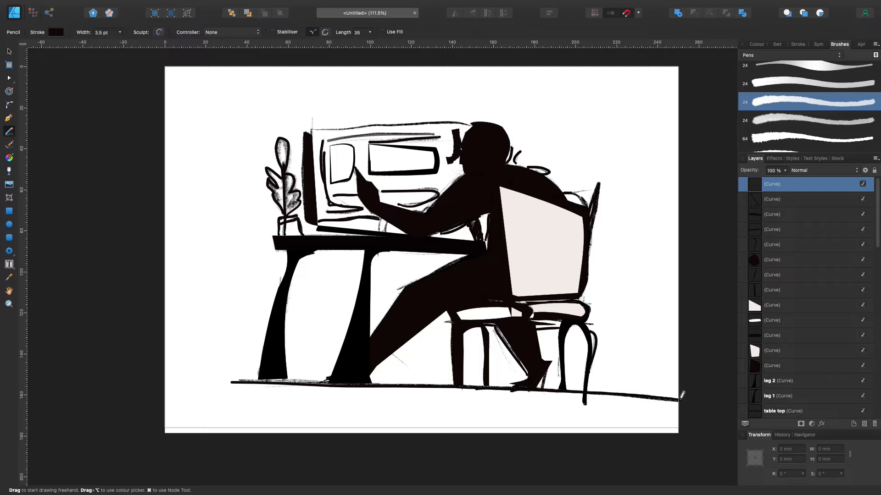
{"action": "left_click_drag", "start_coordinate": [473, 120], "coordinate": [475, 125]}
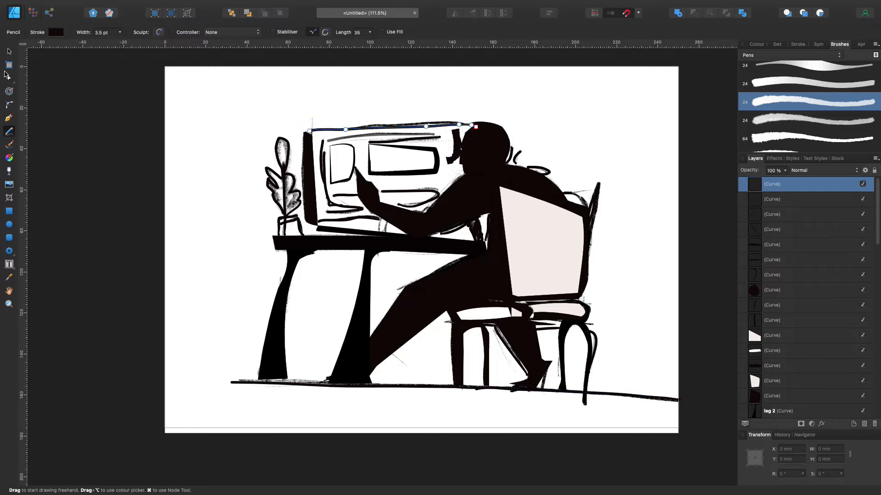
{"action": "key", "text": "a"}
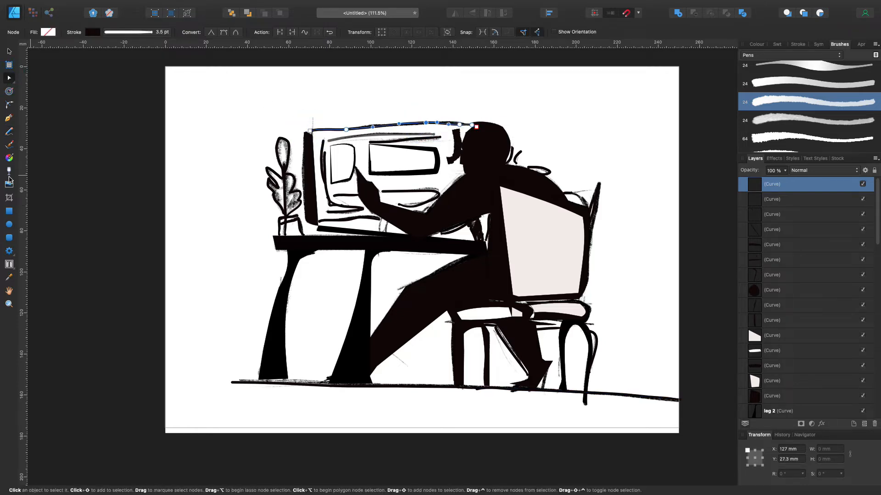
{"action": "key", "text": "n"}
{"action": "left_click_drag", "start_coordinate": [570, 194], "coordinate": [595, 192]}
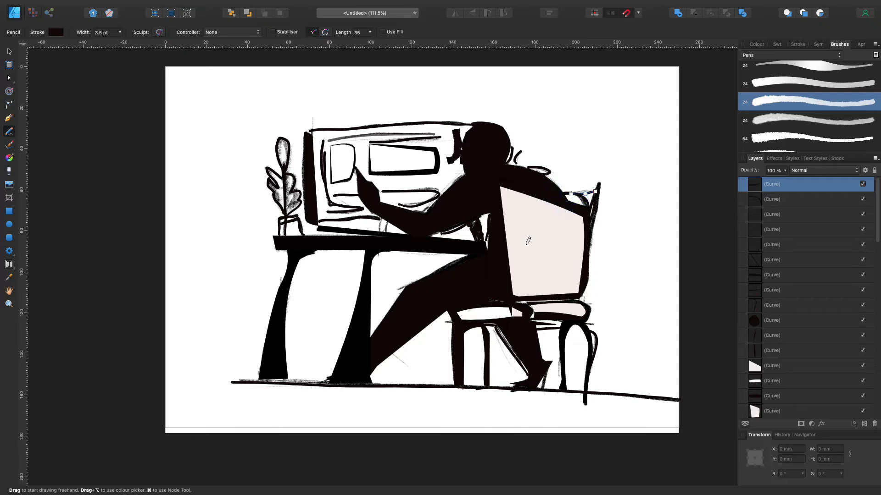
Lower the opacity of the dark arm and shoulder shape to 58%
{"action": "key", "text": "v"}
{"action": "left_click", "coordinate": [436, 197]}
{"action": "mouse_move", "coordinate": [785, 170]}
{"action": "left_mouse_down"}
{"action": "mouse_move", "coordinate": [775, 180]}
{"action": "mouse_move", "coordinate": [744, 181]}
{"action": "mouse_move", "coordinate": [753, 180]}
{"action": "left_mouse_up"}
{"action": "left_click", "coordinate": [675, 167]}
{"action": "left_click", "coordinate": [472, 187]}
{"action": "left_click", "coordinate": [134, 119]}
{"action": "left_click", "coordinate": [490, 195]}
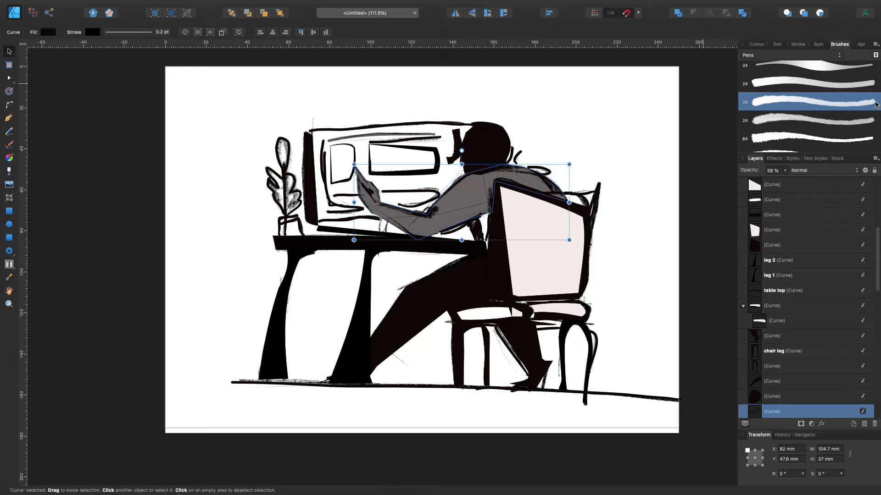
Give the arm and shoulder shape a pale blue fill and a 2.5 pt black stroke
{"action": "left_click", "coordinate": [47, 32]}
{"action": "left_click", "coordinate": [76, 103]}
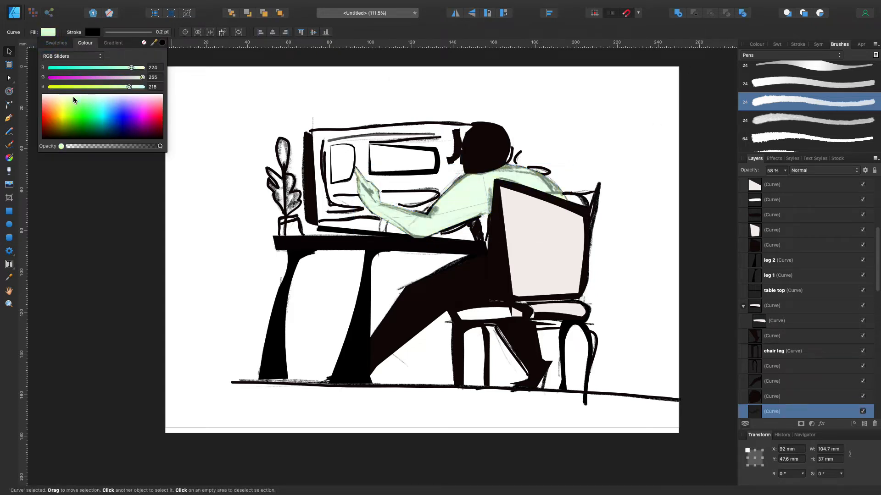
{"action": "left_click", "coordinate": [126, 32]}
{"action": "left_click_drag", "start_coordinate": [111, 61], "coordinate": [117, 61]}
{"action": "left_click", "coordinate": [53, 32]}
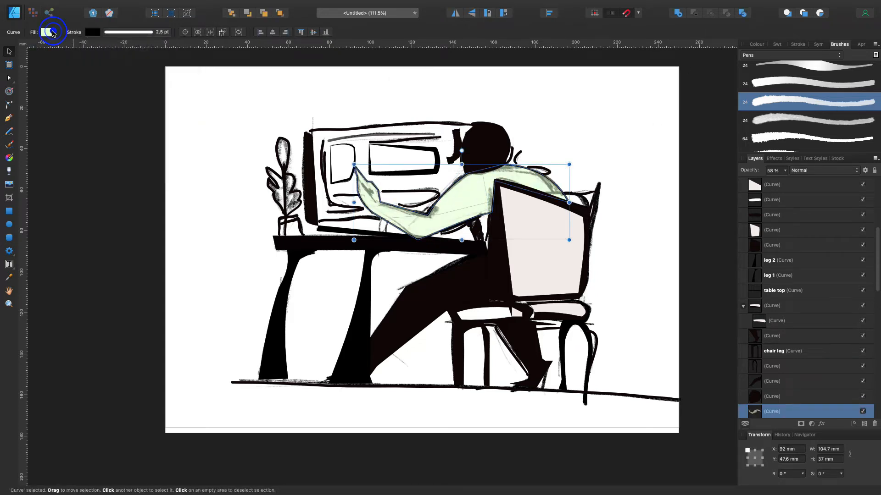
{"action": "left_click_drag", "start_coordinate": [143, 102], "coordinate": [115, 97]}
{"action": "left_click", "coordinate": [137, 188]}
Lower the opacity of the chair's dark backrest shape to 64%
{"action": "left_click", "coordinate": [462, 298]}
{"action": "left_click", "coordinate": [463, 209]}
{"action": "left_click", "coordinate": [785, 171]}
{"action": "left_click_drag", "start_coordinate": [786, 182], "coordinate": [757, 183]}
{"action": "left_click", "coordinate": [707, 142]}
{"action": "left_click", "coordinate": [519, 262]}
{"action": "left_click", "coordinate": [785, 171]}
{"action": "left_click", "coordinate": [511, 269]}
{"action": "left_click", "coordinate": [785, 170]}
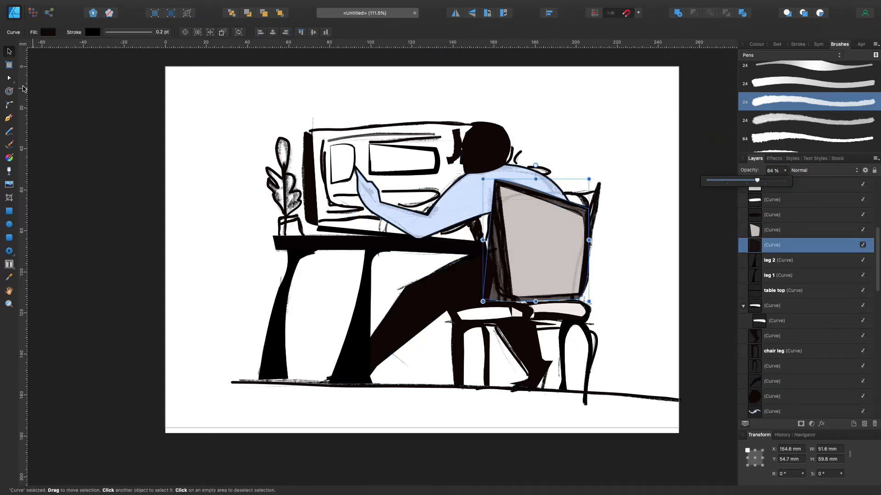
Give the backrest shape a 4 pt black stroke and a white fill
{"action": "left_click", "coordinate": [757, 44]}
{"action": "left_click", "coordinate": [778, 44]}
{"action": "left_click", "coordinate": [765, 81]}
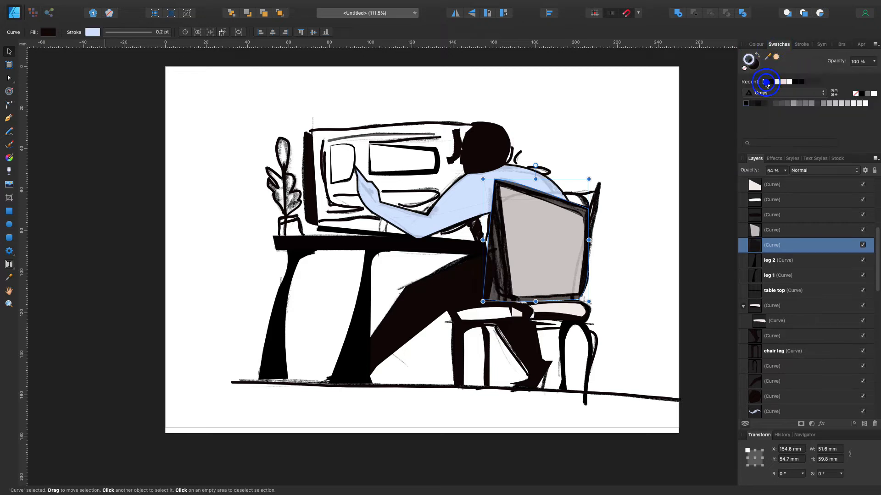
{"action": "left_click", "coordinate": [120, 33]}
{"action": "left_click", "coordinate": [92, 33]}
{"action": "left_click", "coordinate": [179, 137]}
{"action": "left_click", "coordinate": [136, 33]}
{"action": "left_click_drag", "start_coordinate": [105, 61], "coordinate": [117, 63]}
{"action": "left_click", "coordinate": [49, 33]}
{"action": "left_click_drag", "start_coordinate": [50, 100], "coordinate": [61, 3]}
Nest the light inner panel inside the backrest shape in the layer stack
{"action": "left_click", "coordinate": [770, 236]}
{"action": "left_click_drag", "start_coordinate": [770, 239], "coordinate": [773, 248]}
{"action": "left_click", "coordinate": [694, 228]}
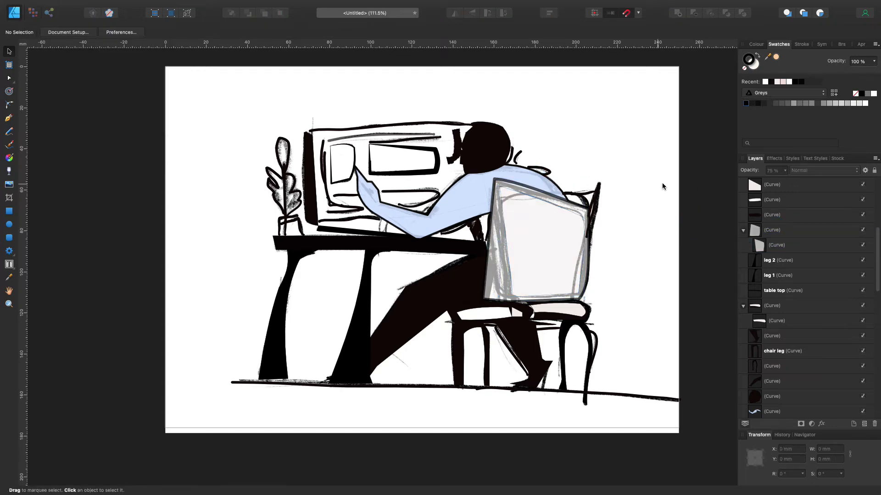
Hide the upper drawing image briefly to check the tracing against it, and show it again
{"action": "scroll", "coordinate": [817, 245], "scroll_direction": "down", "scroll_amount": 10}
{"action": "left_click", "coordinate": [863, 397]}
{"action": "left_click", "coordinate": [862, 397]}
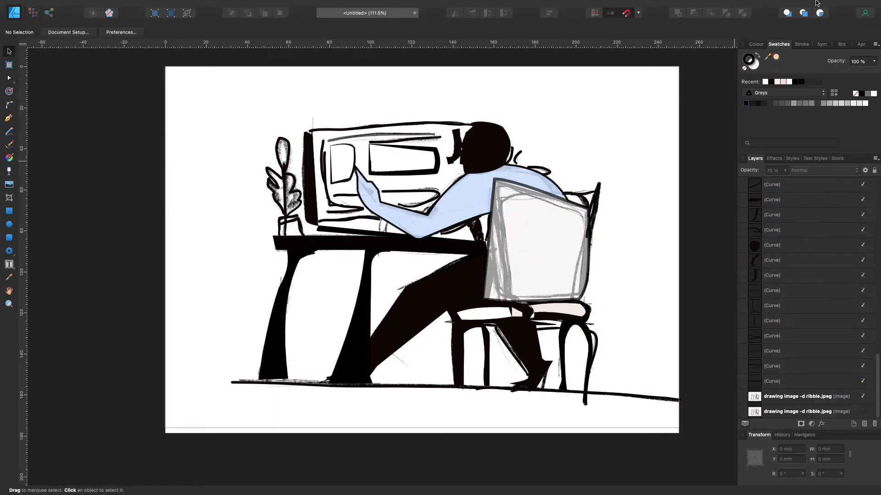
Trace the chair's rounded backrest, frame and seat details, and reinforce the floor line under the table with 4 pt Pencil strokes
{"action": "key", "text": "n"}
{"action": "mouse_move", "coordinate": [582, 226]}
{"action": "left_mouse_down"}
{"action": "mouse_move", "coordinate": [524, 197]}
{"action": "mouse_move", "coordinate": [504, 200]}
{"action": "left_mouse_up"}
{"action": "left_click_drag", "start_coordinate": [550, 291], "coordinate": [571, 297]}
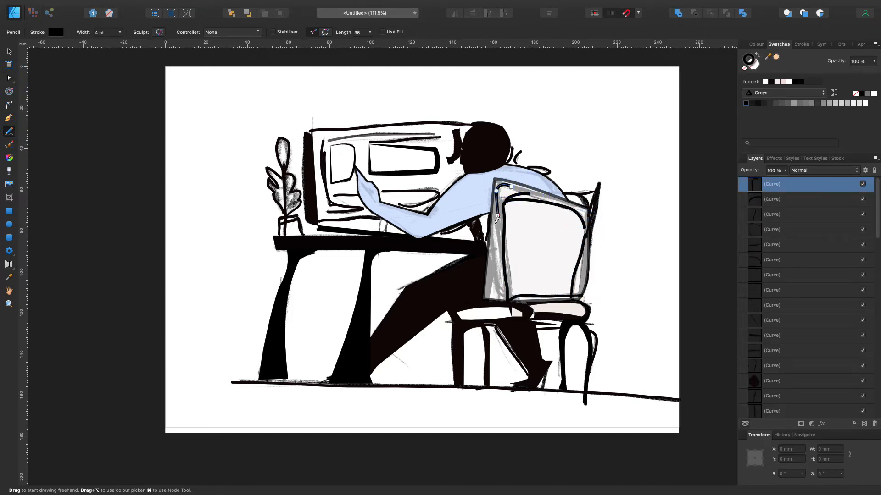
{"action": "left_click_drag", "start_coordinate": [499, 296], "coordinate": [486, 294]}
{"action": "left_click_drag", "start_coordinate": [564, 200], "coordinate": [529, 195]}
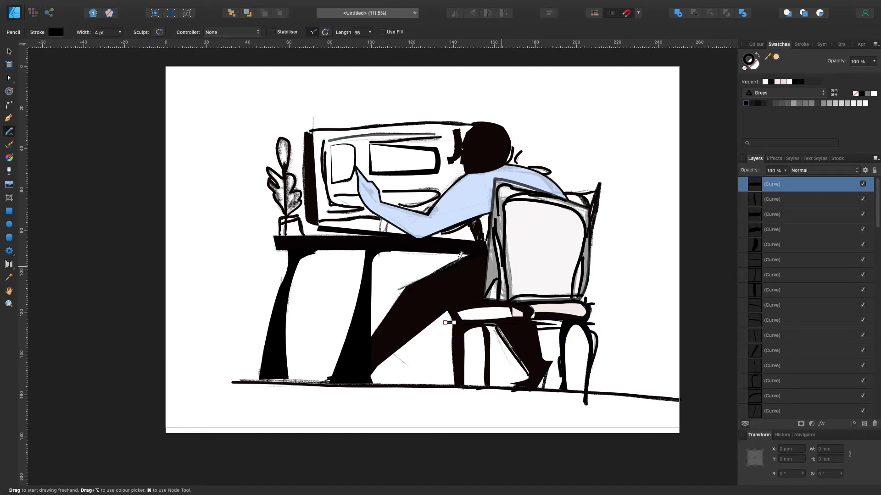
{"action": "left_click_drag", "start_coordinate": [316, 379], "coordinate": [231, 381]}
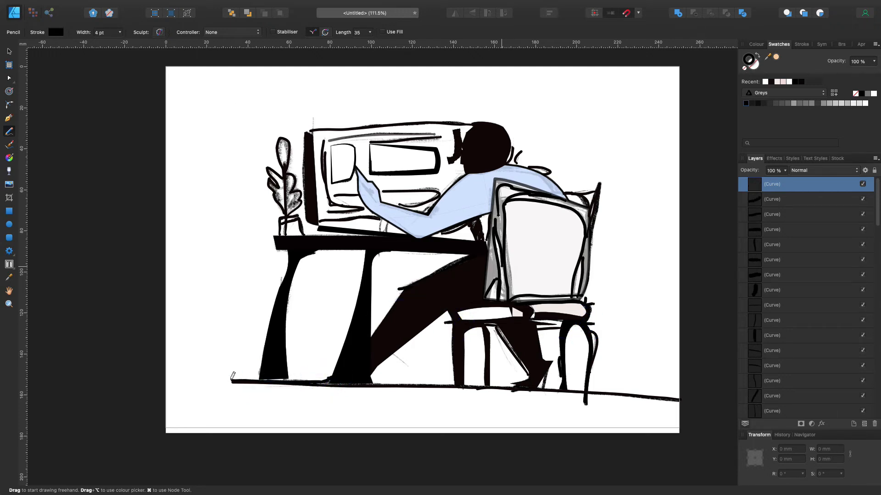
Hide the drawing image and try the dark front leg shape of the figure at 72% opacity
{"action": "scroll", "coordinate": [862, 400], "scroll_direction": "down", "scroll_amount": 10}
{"action": "left_click", "coordinate": [862, 397]}
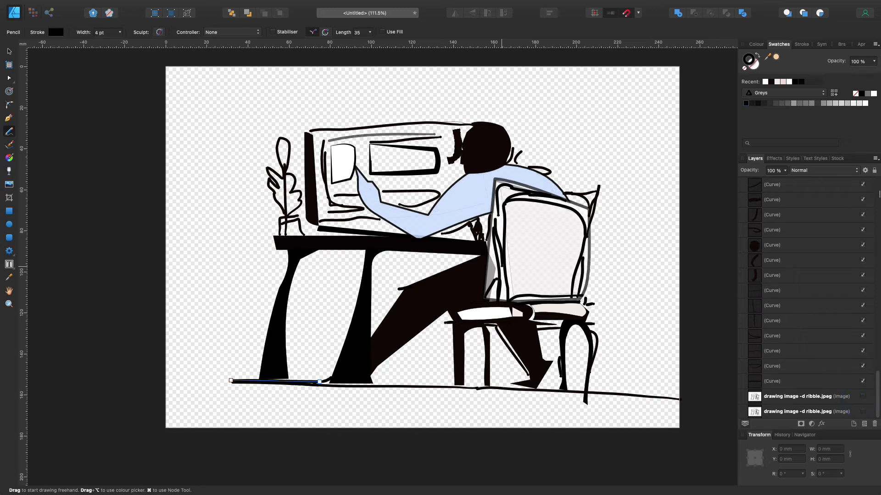
{"action": "key", "text": "a"}
{"action": "left_click", "coordinate": [443, 293]}
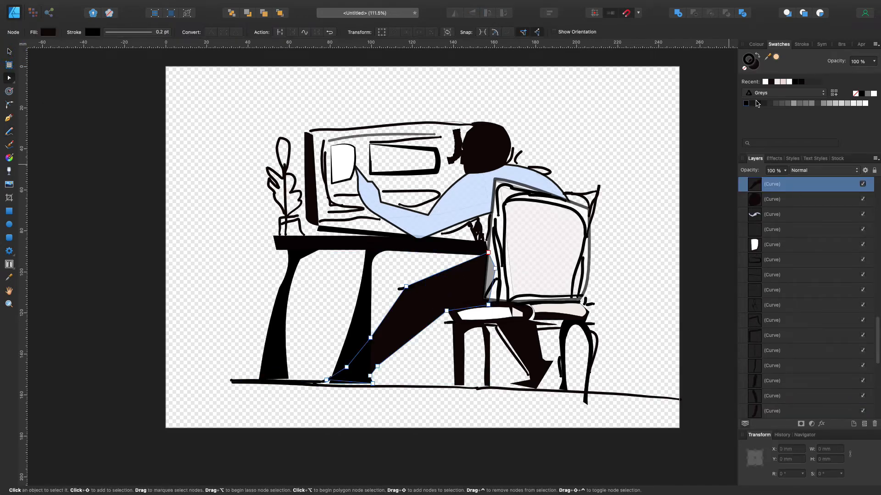
{"action": "left_click", "coordinate": [785, 170]}
{"action": "left_click_drag", "start_coordinate": [785, 181], "coordinate": [762, 181]}
{"action": "left_click", "coordinate": [709, 166]}
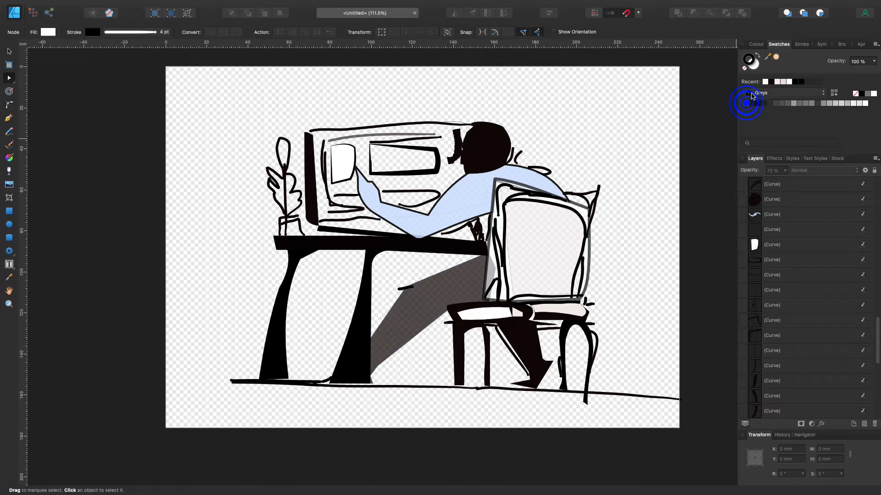
Return the figure's front leg shape to 100% opacity and deselect it
{"action": "left_click", "coordinate": [457, 292]}
{"action": "left_click", "coordinate": [784, 171]}
{"action": "left_click_drag", "start_coordinate": [784, 181], "coordinate": [806, 181]}
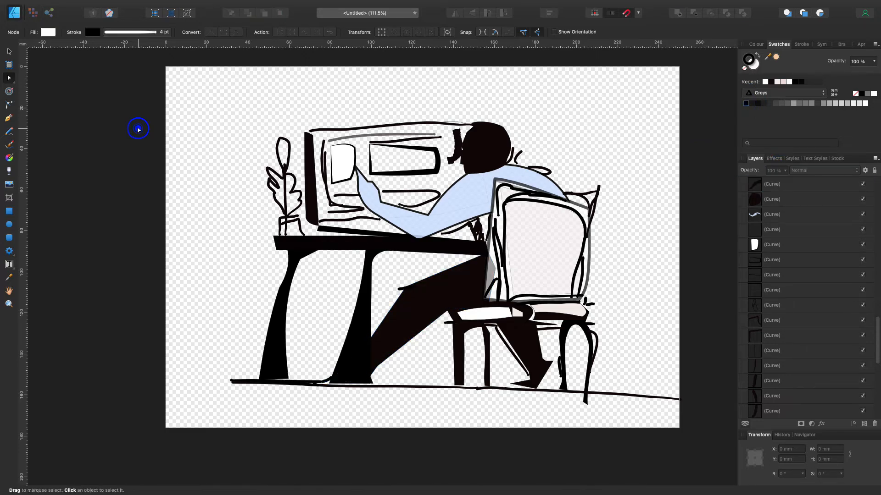
{"action": "left_click", "coordinate": [139, 130]}
Adjust the nodes of the monitor's top line near the head so it meets the head smoothly
{"action": "scroll", "coordinate": [138, 130], "scroll_direction": "up", "scroll_amount": 4}
{"action": "scroll", "coordinate": [139, 130], "scroll_direction": "right", "scroll_amount": 2}
{"action": "scroll", "coordinate": [138, 129], "scroll_direction": "down", "scroll_amount": 1}
{"action": "scroll", "coordinate": [288, 149], "scroll_direction": "up", "scroll_amount": 3}
{"action": "left_click", "coordinate": [583, 150]}
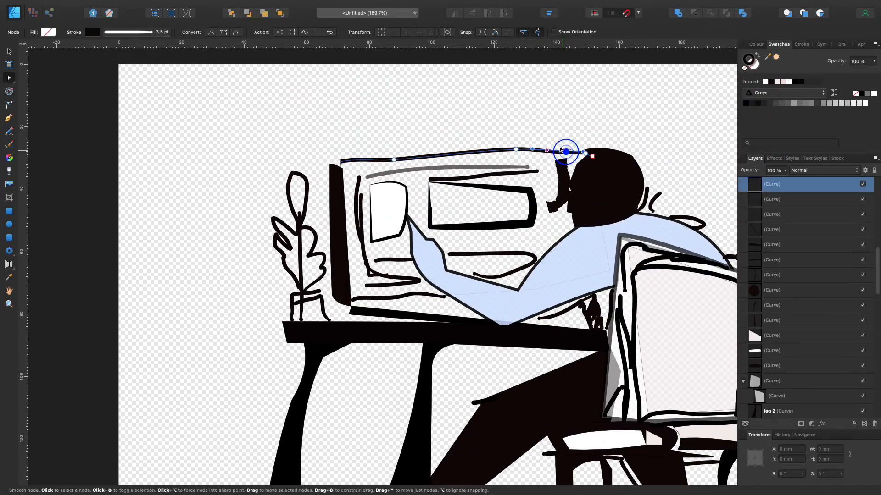
{"action": "left_click_drag", "start_coordinate": [586, 151], "coordinate": [586, 152]}
{"action": "left_click", "coordinate": [317, 136]}
Try out the opacity of the monitor's dark side shape, leaving it at 100%
{"action": "left_click", "coordinate": [299, 220]}
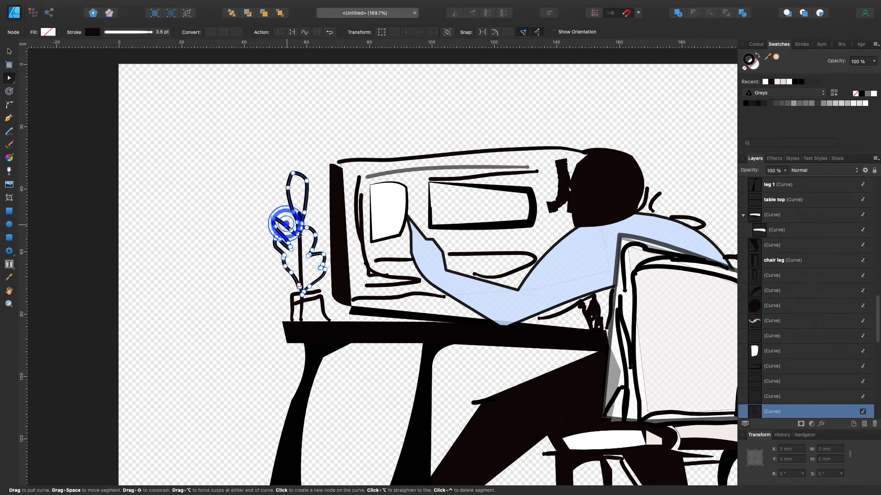
{"action": "left_click", "coordinate": [338, 245]}
{"action": "left_click", "coordinate": [784, 171]}
{"action": "left_click_drag", "start_coordinate": [784, 180], "coordinate": [833, 187]}
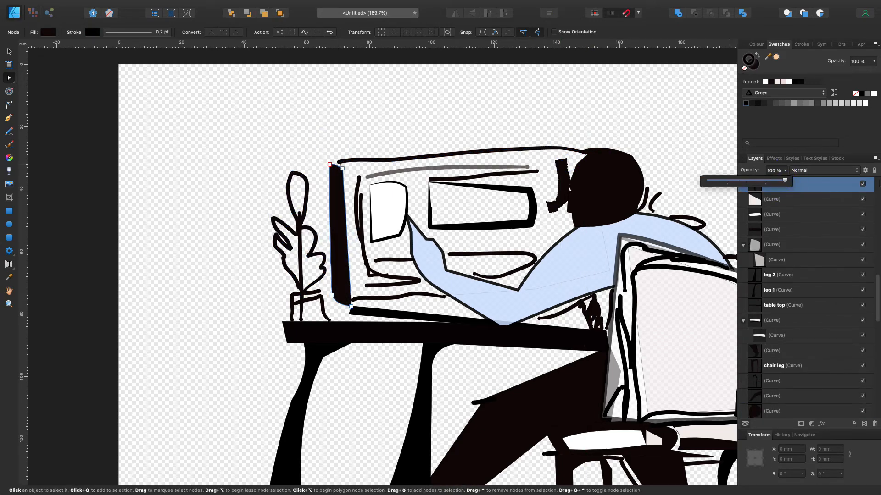
{"action": "left_click", "coordinate": [316, 275]}
Try out the head shape's opacity, leaving it at full, and show the upper drawing image again
{"action": "scroll", "coordinate": [316, 276], "scroll_direction": "up", "scroll_amount": 5}
{"action": "scroll", "coordinate": [316, 276], "scroll_direction": "right", "scroll_amount": 7}
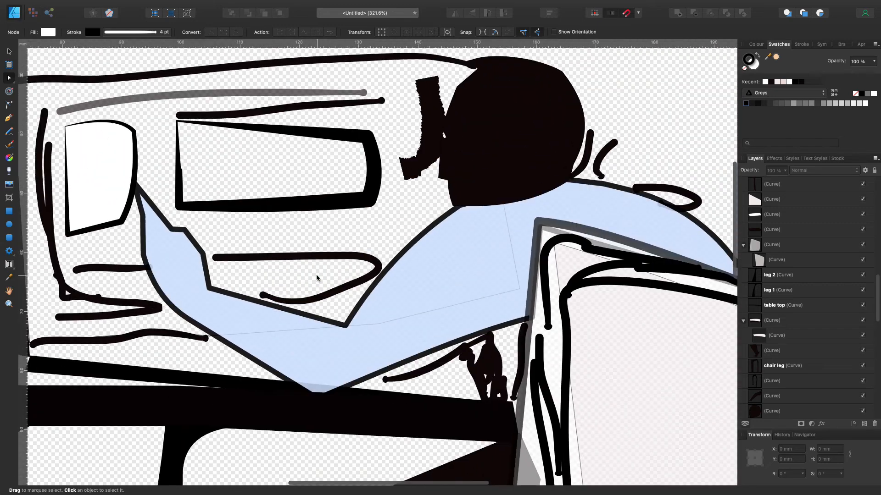
{"action": "scroll", "coordinate": [318, 278], "scroll_direction": "down", "scroll_amount": 5}
{"action": "left_click", "coordinate": [410, 157]}
{"action": "left_click", "coordinate": [780, 171]}
{"action": "left_click_drag", "start_coordinate": [780, 180], "coordinate": [803, 186]}
{"action": "scroll", "coordinate": [843, 400], "scroll_direction": "down", "scroll_amount": 10}
{"action": "left_click", "coordinate": [862, 394]}
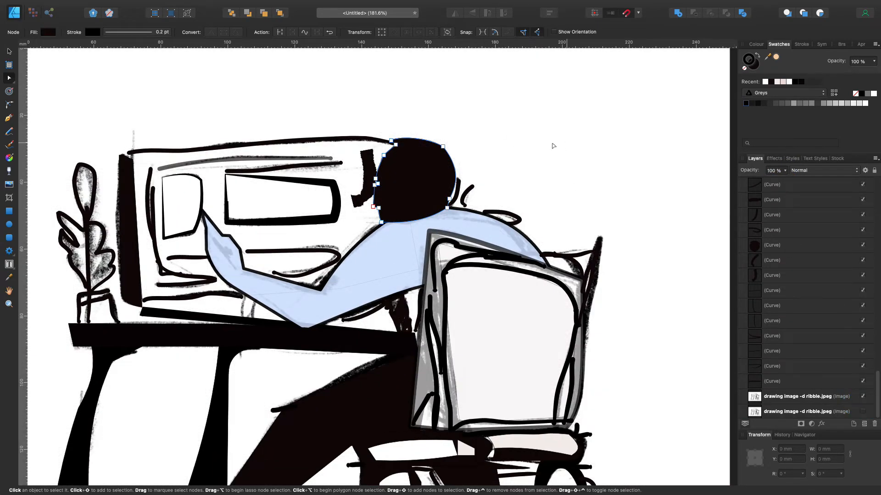
Shade the blue sleeve with thick black Pencil strokes along the forearm and shoulder, stacked just above the drawing image
{"action": "scroll", "coordinate": [554, 146], "scroll_direction": "up", "scroll_amount": 3}
{"action": "left_click", "coordinate": [574, 171]}
{"action": "left_click", "coordinate": [8, 132]}
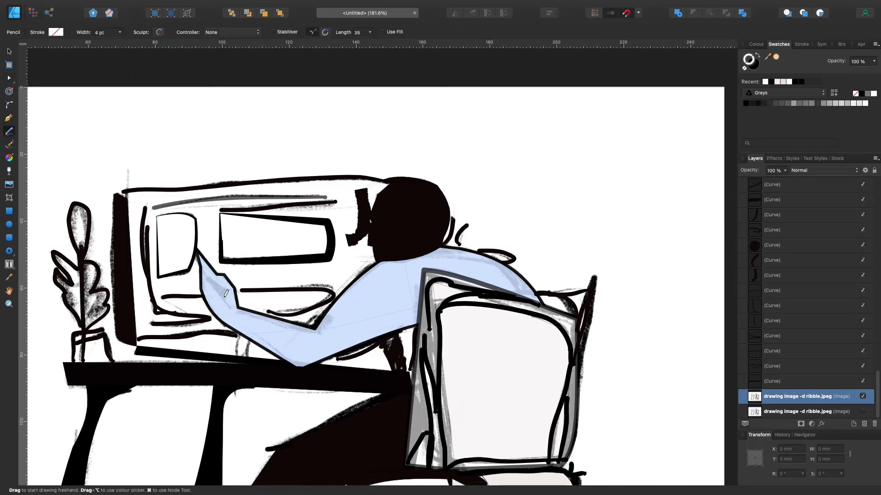
{"action": "left_click_drag", "start_coordinate": [224, 297], "coordinate": [208, 279]}
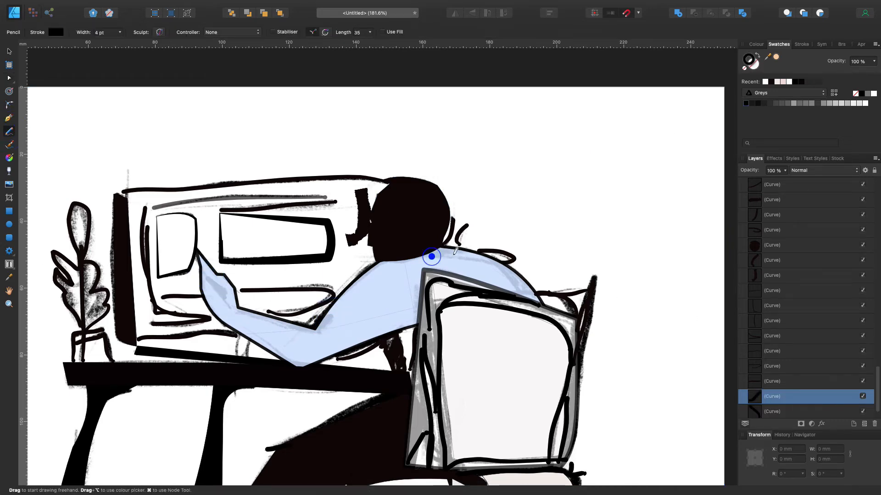
{"action": "scroll", "coordinate": [626, 244], "scroll_direction": "up", "scroll_amount": 2}
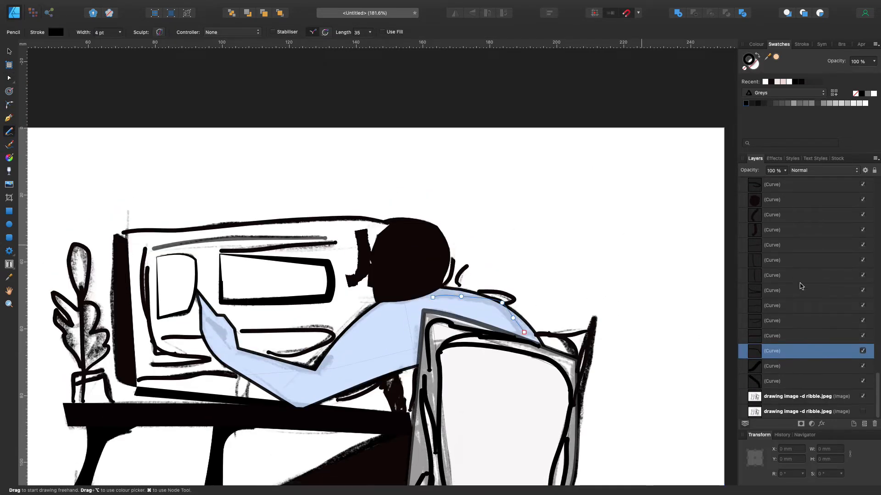
{"action": "scroll", "coordinate": [715, 275], "scroll_direction": "down", "scroll_amount": 10}
{"action": "scroll", "coordinate": [715, 275], "scroll_direction": "up", "scroll_amount": 8}
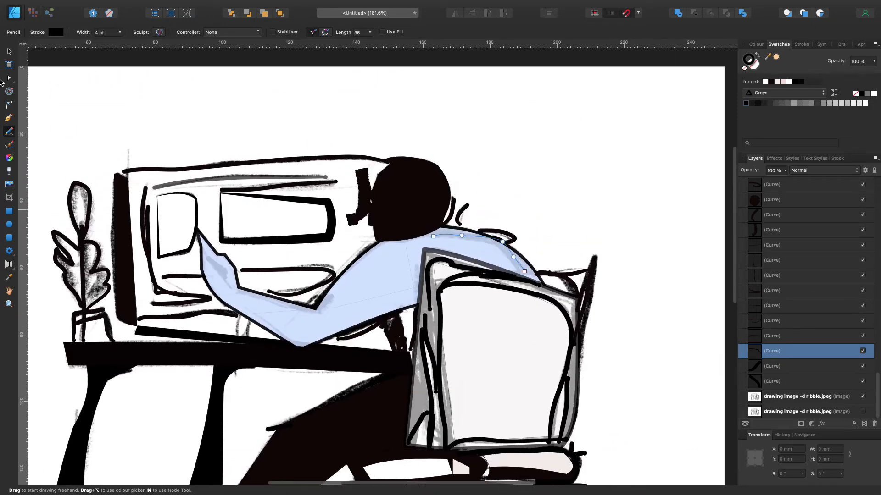
Review the whole artwork with the upper drawing image hidden, and show the image again
{"action": "key", "text": "v"}
{"action": "left_click", "coordinate": [600, 210]}
{"action": "scroll", "coordinate": [600, 210], "scroll_direction": "down", "scroll_amount": 8}
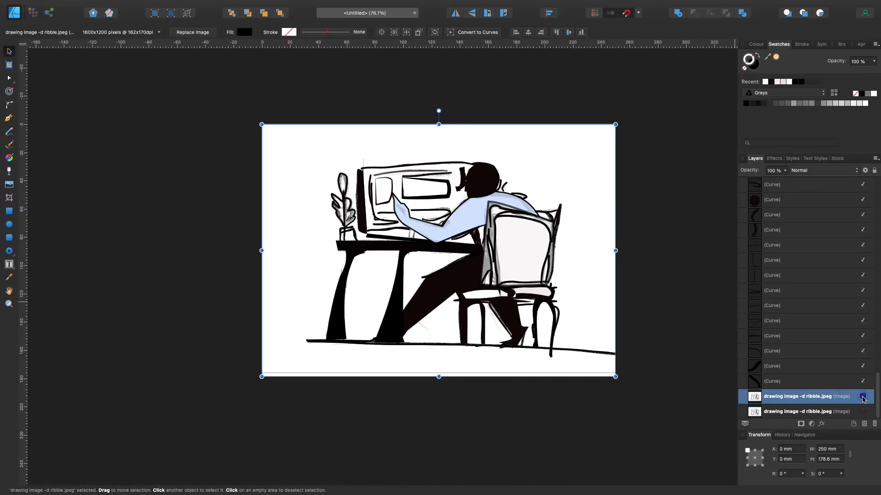
{"action": "left_click", "coordinate": [863, 397]}
{"action": "left_click", "coordinate": [212, 195]}
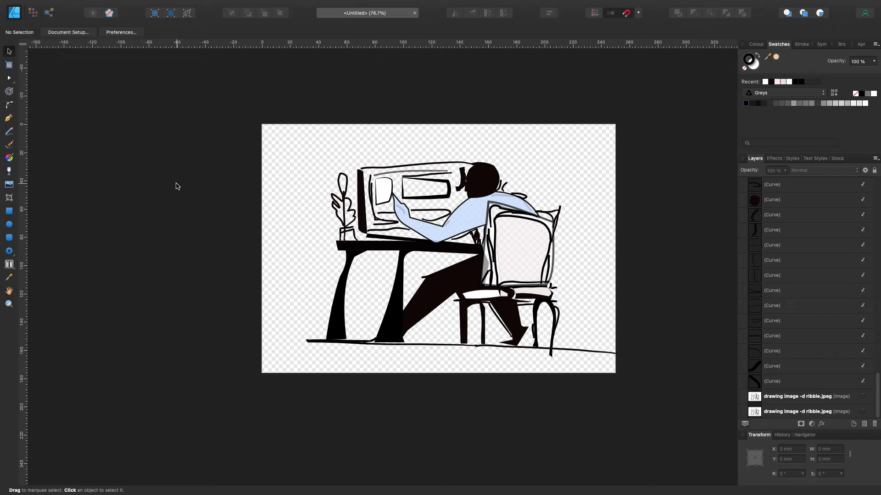
{"action": "left_click", "coordinate": [862, 398]}
Fill the head shape with a dark grey swatch and deselect it
{"action": "left_click", "coordinate": [484, 180]}
{"action": "mouse_move", "coordinate": [785, 172]}
{"action": "left_mouse_down"}
{"action": "mouse_move", "coordinate": [730, 183]}
{"action": "mouse_move", "coordinate": [787, 172]}
{"action": "left_mouse_up"}
{"action": "left_click", "coordinate": [819, 104]}
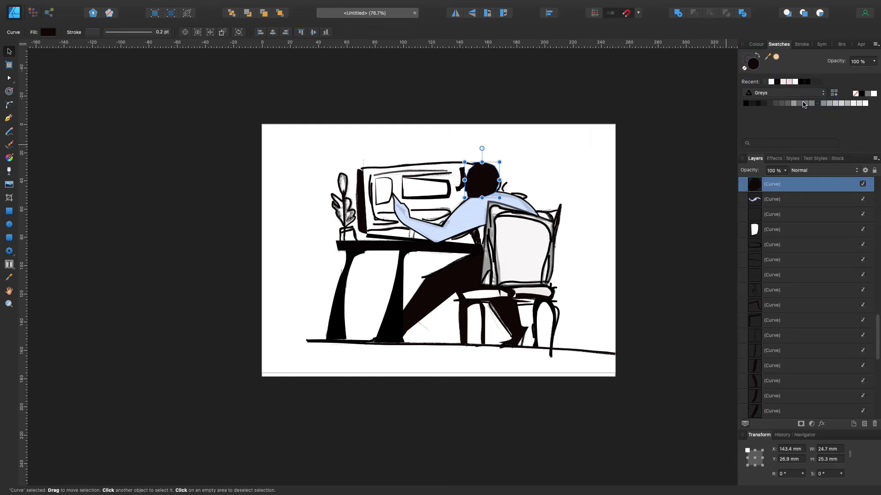
{"action": "left_click", "coordinate": [818, 103]}
{"action": "double_click", "coordinate": [747, 59]}
{"action": "left_click", "coordinate": [465, 192]}
{"action": "left_click", "coordinate": [777, 83]}
{"action": "key", "text": "super+d"}
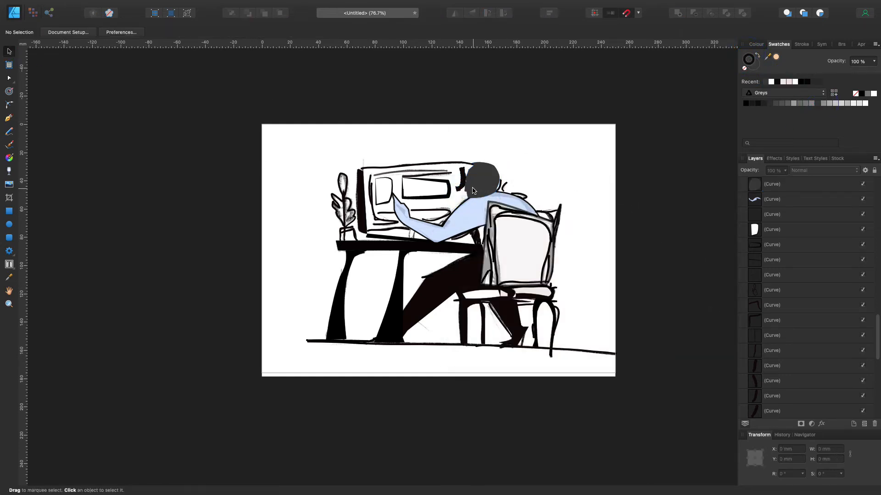
Draw the ear on the head with a near-black 4 pt Pencil stroke and try a lower opacity for it
{"action": "scroll", "coordinate": [475, 190], "scroll_direction": "up", "scroll_amount": 5}
{"action": "key", "text": "n"}
{"action": "left_click", "coordinate": [771, 184]}
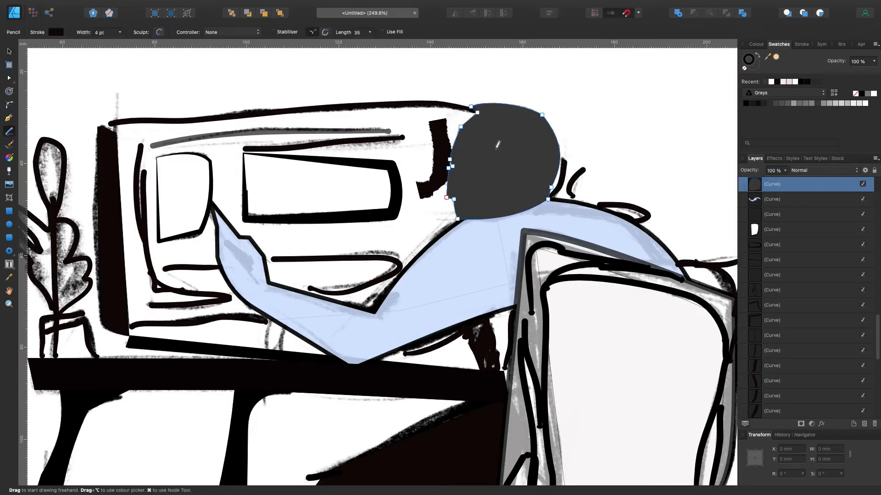
{"action": "left_click_drag", "start_coordinate": [499, 152], "coordinate": [492, 177]}
{"action": "left_click_drag", "start_coordinate": [785, 170], "coordinate": [767, 184]}
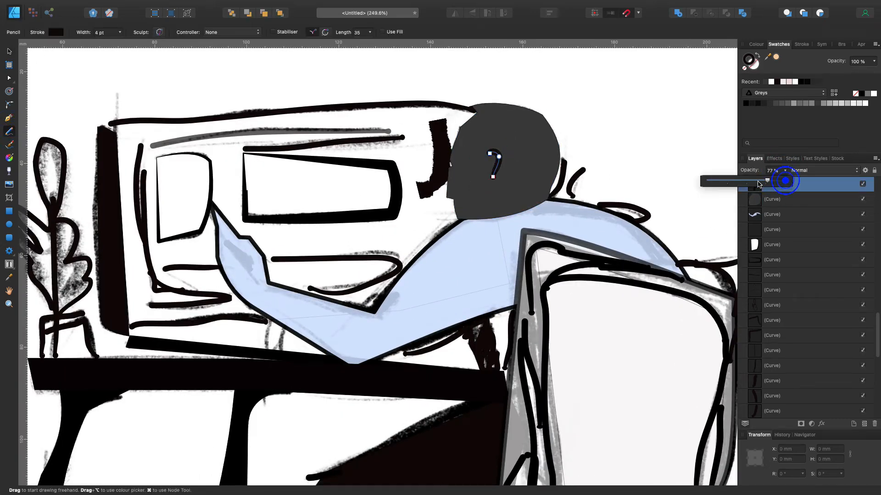
Lower the grey head shape's opacity to 68% so the sketched face shows through
{"action": "left_click", "coordinate": [8, 52]}
{"action": "left_click", "coordinate": [540, 161]}
{"action": "left_click", "coordinate": [773, 185]}
{"action": "left_click", "coordinate": [772, 199]}
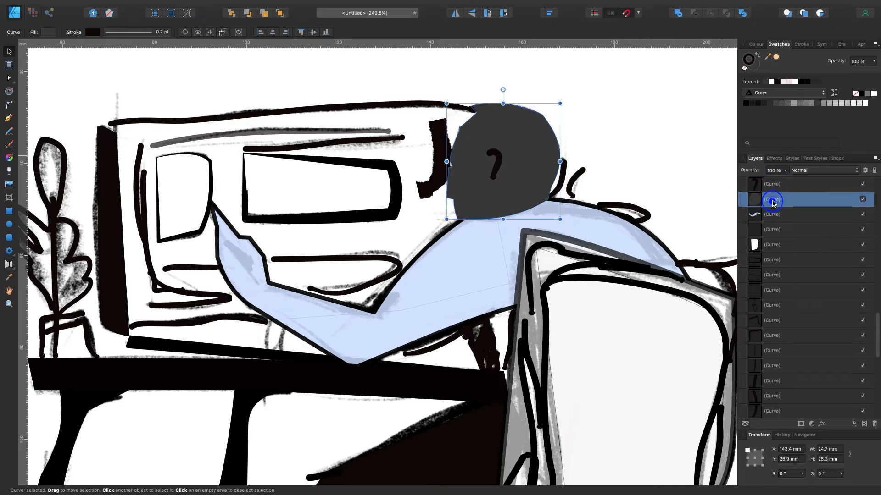
{"action": "left_click", "coordinate": [784, 170]}
{"action": "left_click_drag", "start_coordinate": [784, 182], "coordinate": [760, 181]}
Trace the hair on the head's back and crown and the facial shading with near-black Pencil strokes
{"action": "left_click", "coordinate": [8, 131]}
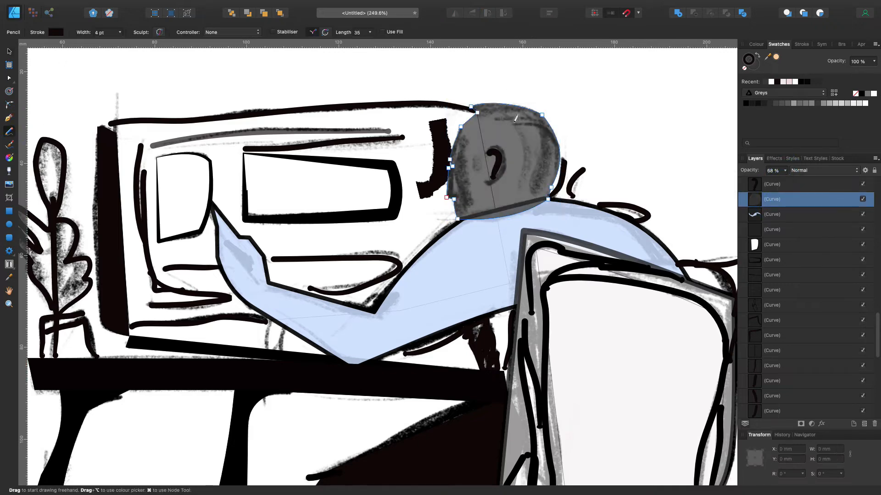
{"action": "left_click_drag", "start_coordinate": [547, 116], "coordinate": [548, 120]}
{"action": "mouse_move", "coordinate": [516, 124]}
{"action": "left_mouse_down"}
{"action": "mouse_move", "coordinate": [557, 142]}
{"action": "mouse_move", "coordinate": [535, 189]}
{"action": "left_mouse_up"}
{"action": "left_click_drag", "start_coordinate": [547, 142], "coordinate": [536, 190]}
{"action": "left_click_drag", "start_coordinate": [520, 135], "coordinate": [520, 185]}
{"action": "left_click_drag", "start_coordinate": [479, 115], "coordinate": [536, 119]}
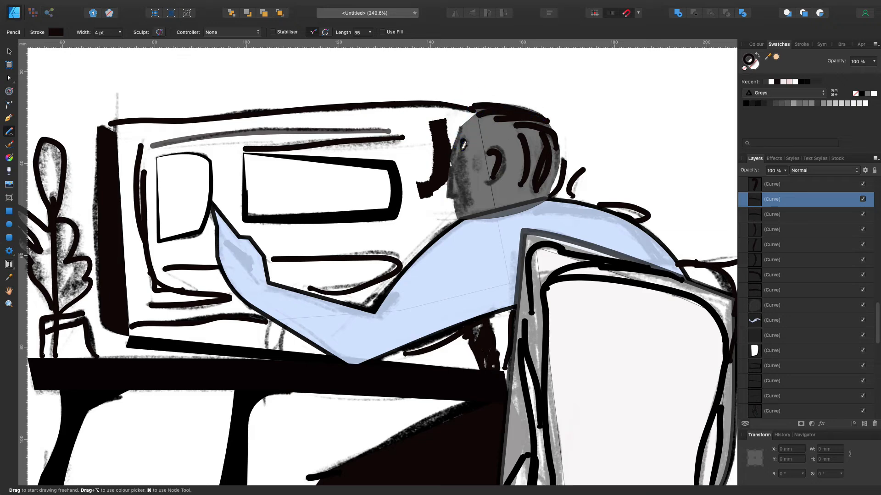
{"action": "left_click_drag", "start_coordinate": [462, 202], "coordinate": [458, 177]}
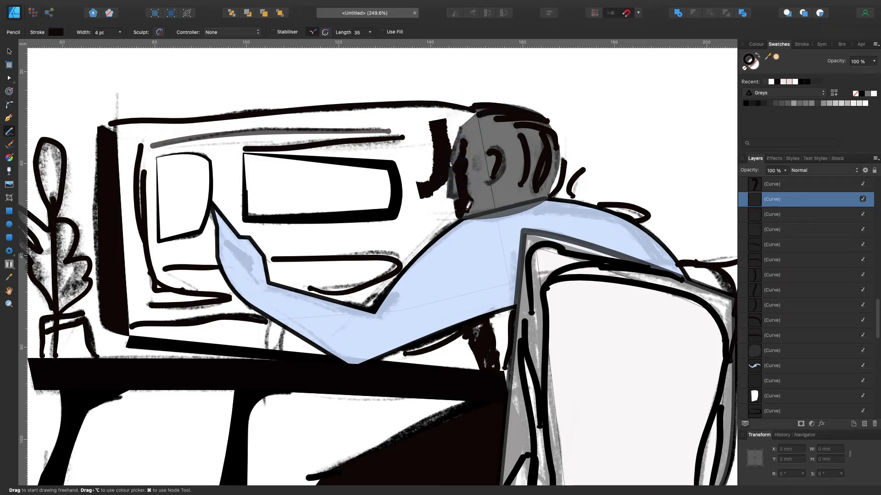
Select the traced hair strokes on the head and group them
{"action": "key", "text": "v"}
{"action": "left_click", "coordinate": [533, 150]}
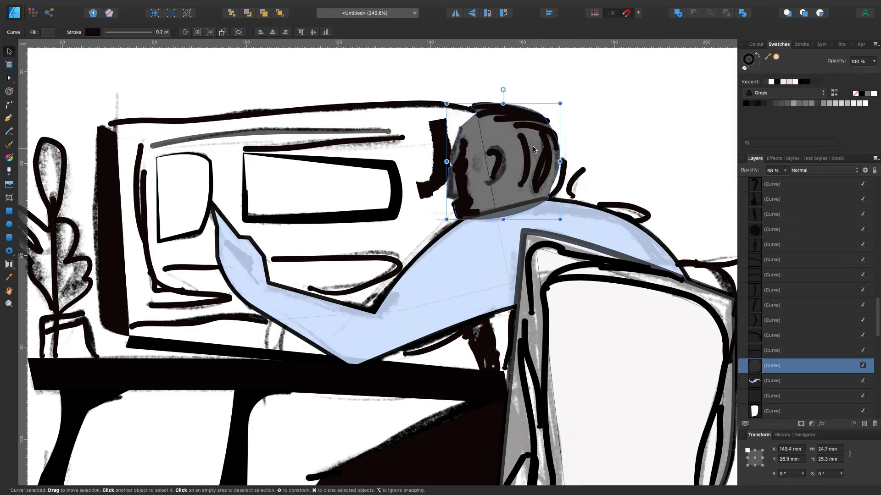
{"action": "left_click", "coordinate": [777, 232]}
{"action": "left_click", "coordinate": [781, 246]}
{"action": "left_click", "coordinate": [778, 261]}
{"action": "left_click", "coordinate": [778, 275]}
{"action": "left_click", "coordinate": [779, 290]}
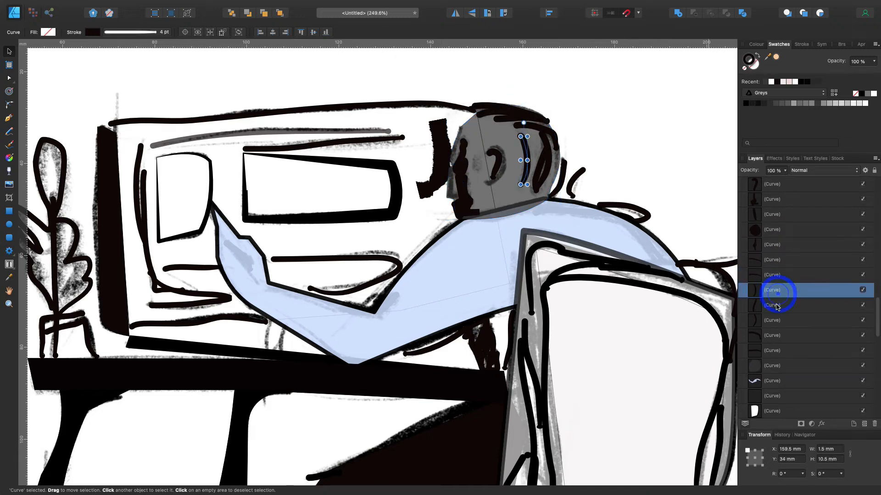
{"action": "left_click", "coordinate": [777, 305]}
{"action": "left_click", "coordinate": [779, 246]}
{"action": "left_click", "coordinate": [782, 351], "text": "shift"}
{"action": "key", "text": "super+g"}
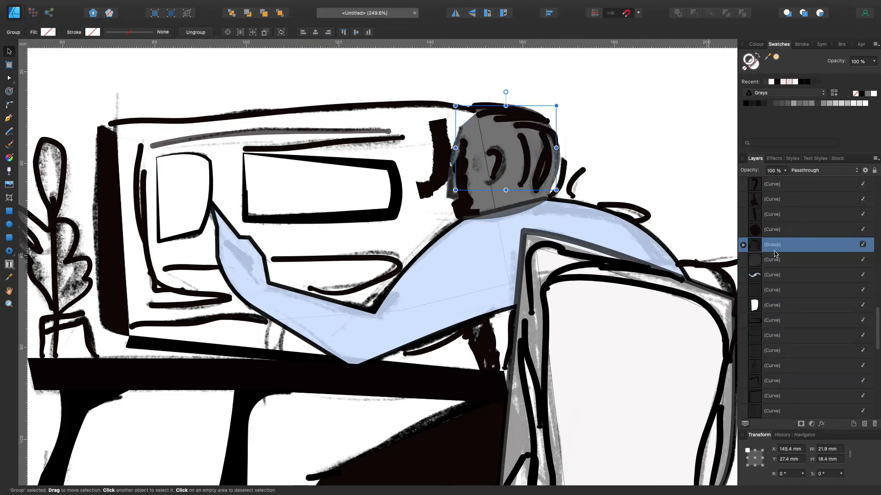
Delete the hair group and the remaining ear and face strokes from the head
{"action": "left_click_drag", "start_coordinate": [775, 250], "coordinate": [777, 233]}
{"action": "left_click", "coordinate": [752, 182]}
{"action": "left_click_drag", "start_coordinate": [752, 182], "coordinate": [797, 203]}
{"action": "left_click", "coordinate": [668, 166]}
{"action": "left_click", "coordinate": [460, 169]}
{"action": "key", "text": "Delete"}
Fill the head shape with a recent near-black colour and deselect it
{"action": "left_click", "coordinate": [666, 153]}
{"action": "left_click", "coordinate": [541, 165]}
{"action": "left_click", "coordinate": [781, 197]}
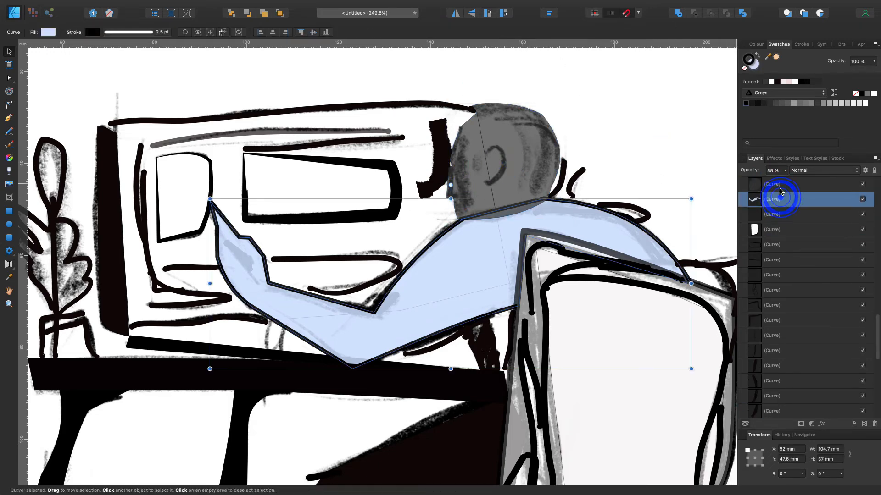
{"action": "left_click", "coordinate": [782, 185]}
{"action": "left_click", "coordinate": [771, 82]}
{"action": "left_click", "coordinate": [678, 111]}
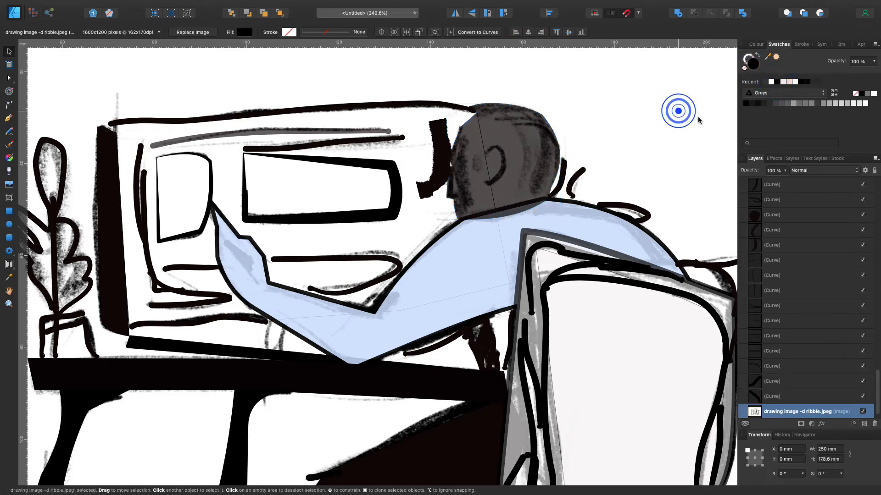
Bend the head shape's lower edge up to follow the shoulder line and set the head's opacity to 100%
{"action": "scroll", "coordinate": [668, 136], "scroll_direction": "down", "scroll_amount": 5}
{"action": "scroll", "coordinate": [568, 149], "scroll_direction": "up", "scroll_amount": 7}
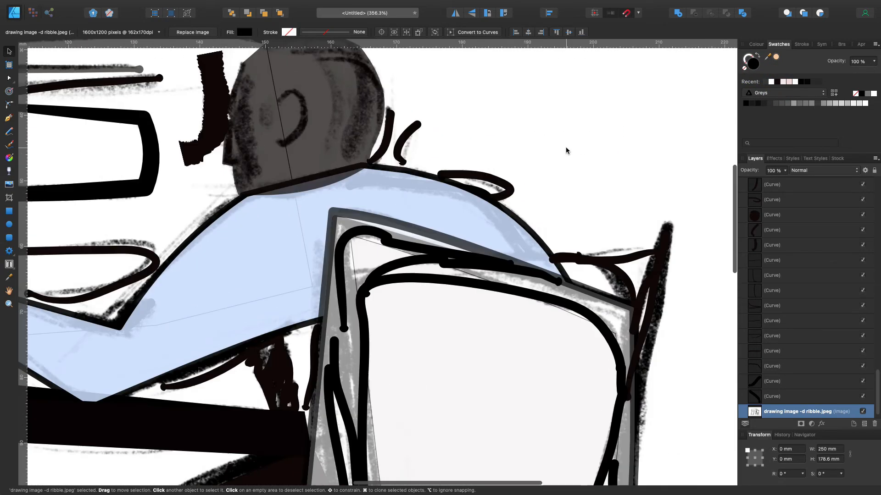
{"action": "double_click", "coordinate": [337, 156]}
{"action": "left_click", "coordinate": [315, 189]}
{"action": "left_click_drag", "start_coordinate": [315, 190], "coordinate": [320, 179]}
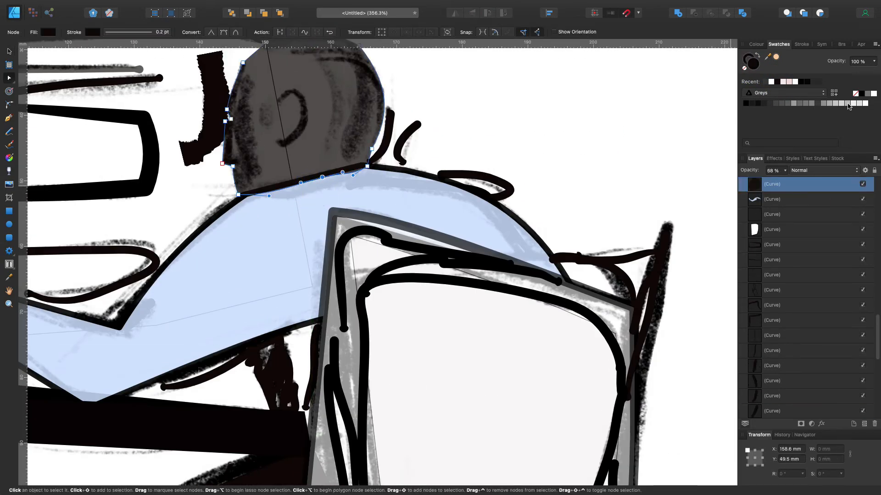
{"action": "left_click_drag", "start_coordinate": [784, 170], "coordinate": [828, 184]}
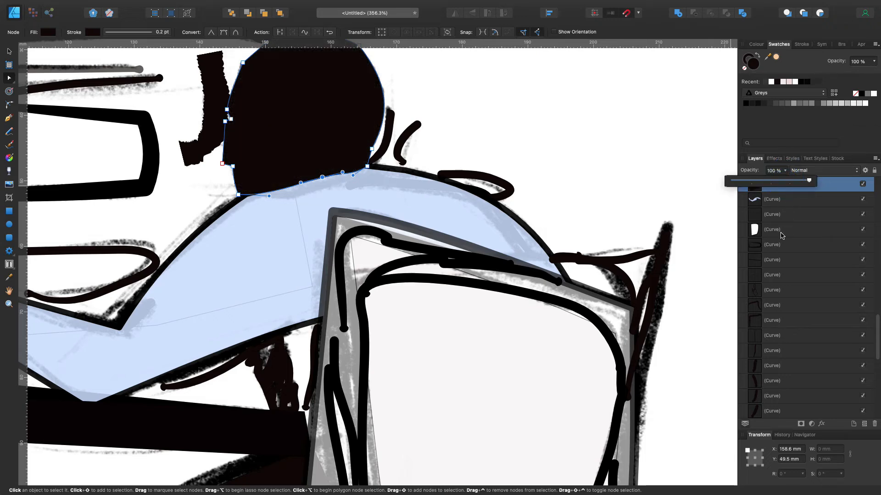
Look through the stacked curve layers, selecting individual ones to check which part of the artwork each belongs to
{"action": "scroll", "coordinate": [782, 237], "scroll_direction": "up", "scroll_amount": 3}
{"action": "left_click", "coordinate": [778, 252]}
{"action": "scroll", "coordinate": [778, 255], "scroll_direction": "down", "scroll_amount": 1}
{"action": "left_click", "coordinate": [776, 258]}
{"action": "scroll", "coordinate": [776, 258], "scroll_direction": "down", "scroll_amount": 1}
{"action": "left_click", "coordinate": [781, 253]}
{"action": "left_click", "coordinate": [780, 212]}
{"action": "scroll", "coordinate": [808, 255], "scroll_direction": "up", "scroll_amount": 8}
{"action": "scroll", "coordinate": [808, 256], "scroll_direction": "down", "scroll_amount": 8}
{"action": "left_click", "coordinate": [777, 285]}
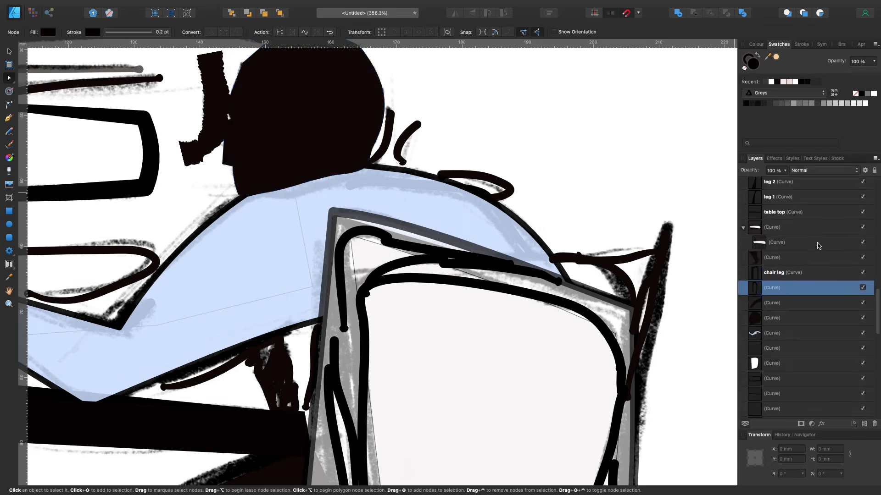
{"action": "scroll", "coordinate": [817, 245], "scroll_direction": "up", "scroll_amount": 9}
{"action": "left_click", "coordinate": [789, 223]}
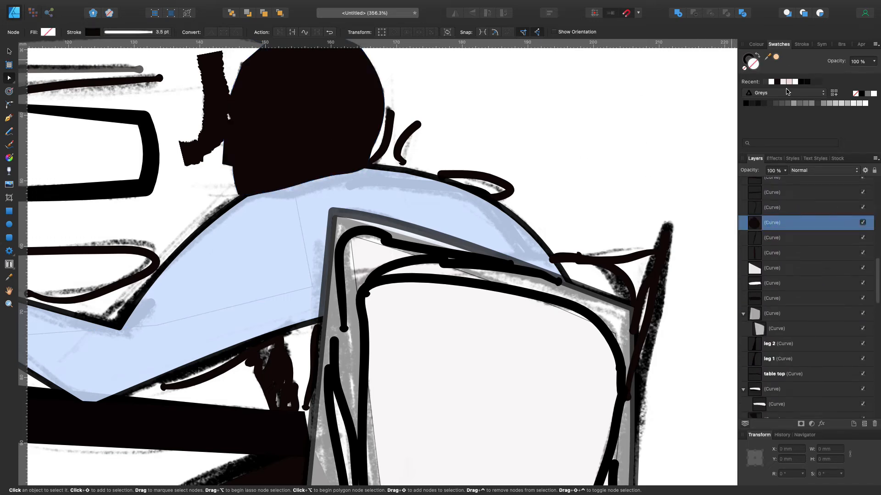
Try a lighter recent swatch on the head shape, undo it, and lower the head's opacity so the face sketch shows through
{"action": "left_click", "coordinate": [370, 103]}
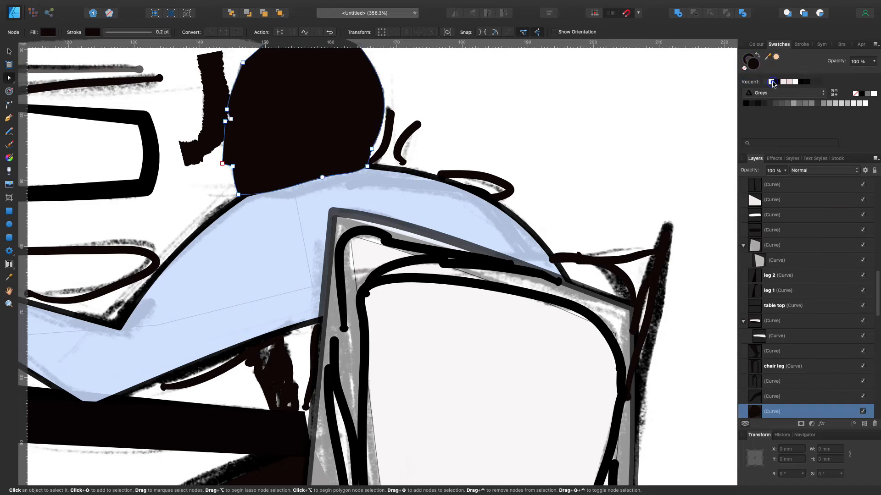
{"action": "left_click", "coordinate": [796, 82]}
{"action": "key", "text": "ctrl+z"}
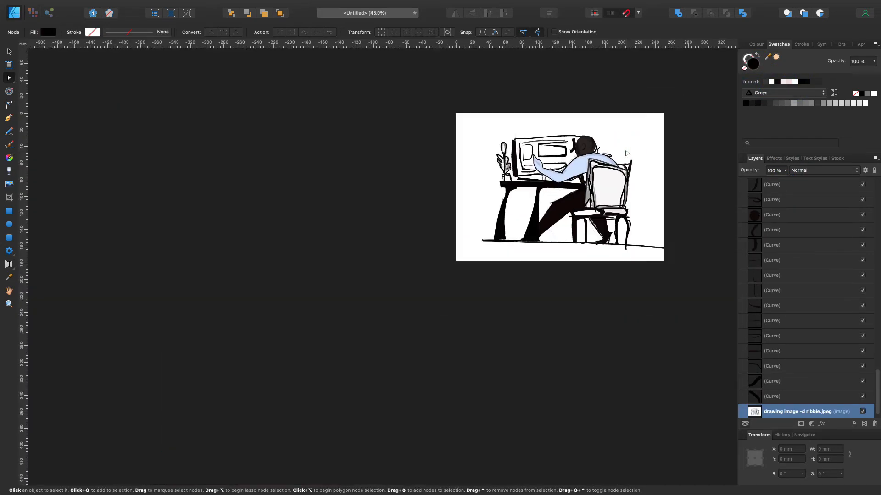
{"action": "scroll", "coordinate": [620, 117], "scroll_direction": "up", "scroll_amount": 5}
{"action": "scroll", "coordinate": [621, 118], "scroll_direction": "down", "scroll_amount": 5}
{"action": "scroll", "coordinate": [621, 118], "scroll_direction": "right", "scroll_amount": 5}
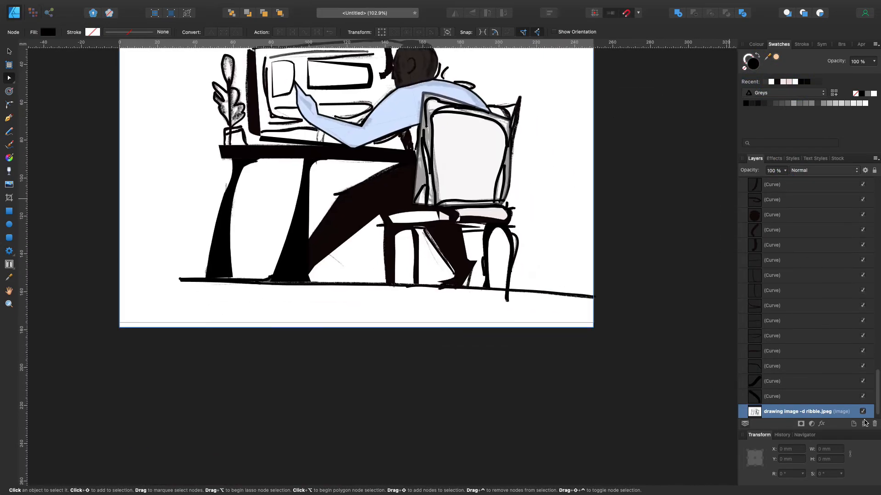
Hide the drawing image and inspect the whole vector artwork without it
{"action": "left_click", "coordinate": [862, 411]}
{"action": "left_click", "coordinate": [661, 315]}
{"action": "scroll", "coordinate": [653, 307], "scroll_direction": "up", "scroll_amount": 1}
{"action": "scroll", "coordinate": [570, 342], "scroll_direction": "up", "scroll_amount": 5}
{"action": "scroll", "coordinate": [570, 341], "scroll_direction": "up", "scroll_amount": 5}
{"action": "scroll", "coordinate": [570, 342], "scroll_direction": "left", "scroll_amount": 5}
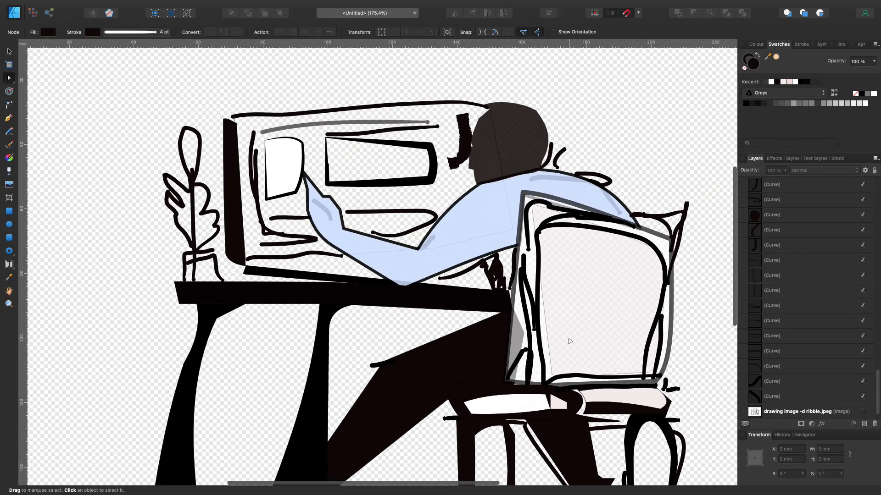
{"action": "scroll", "coordinate": [569, 341], "scroll_direction": "right", "scroll_amount": 3}
{"action": "scroll", "coordinate": [568, 341], "scroll_direction": "down", "scroll_amount": 2}
{"action": "scroll", "coordinate": [564, 341], "scroll_direction": "down", "scroll_amount": 5}
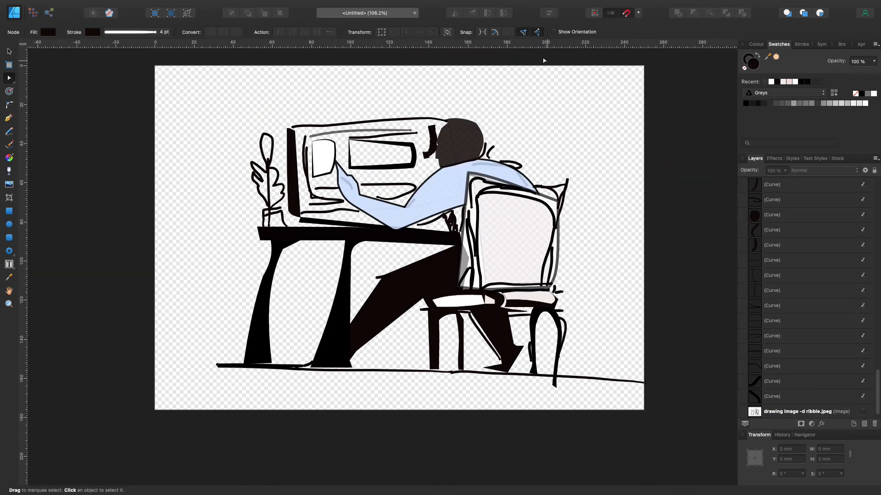
{"action": "scroll", "coordinate": [826, 374], "scroll_direction": "down", "scroll_amount": 1}
Try a light grey swatch on the front table leg, undo the change, and deselect the leg
{"action": "left_click", "coordinate": [259, 351]}
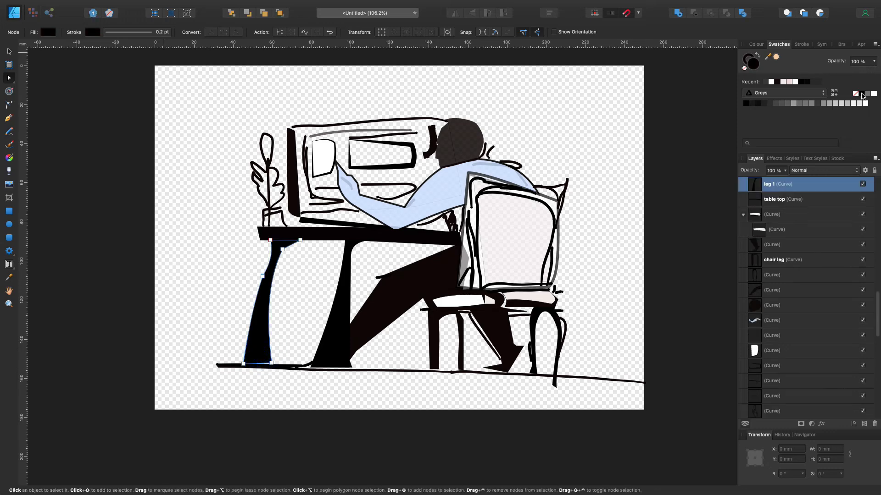
{"action": "key", "text": "n"}
{"action": "key", "text": "super+z"}
{"action": "left_click", "coordinate": [835, 103]}
{"action": "key", "text": "super+z"}
{"action": "left_click", "coordinate": [9, 52]}
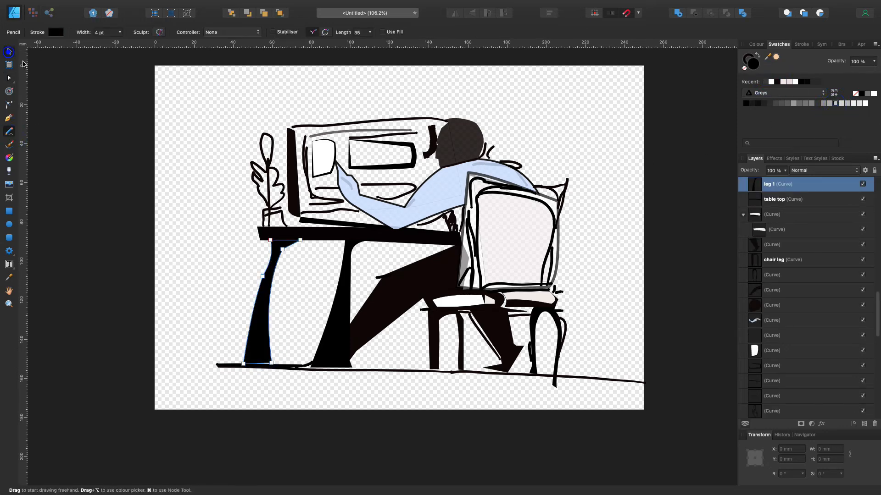
{"action": "left_click", "coordinate": [45, 76]}
Draw mid-grey 4 pt Pencil highlights down the length of both table legs
{"action": "left_click", "coordinate": [8, 132]}
{"action": "left_click_drag", "start_coordinate": [271, 266], "coordinate": [262, 305]}
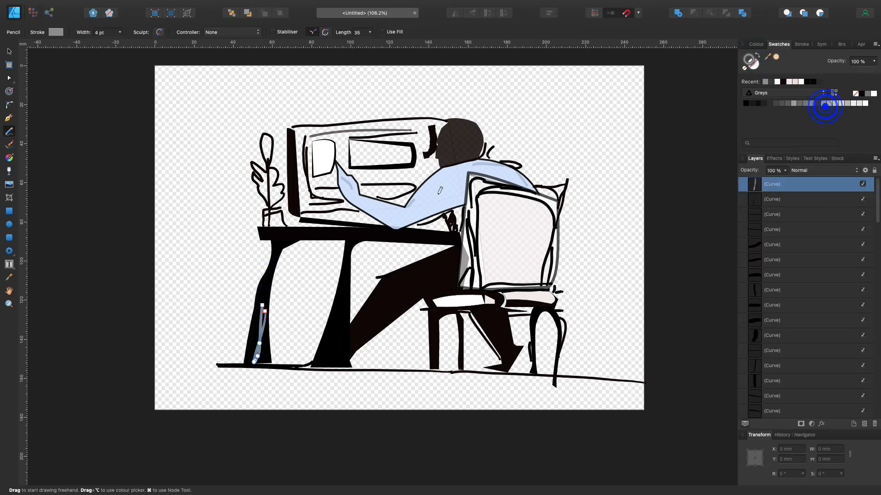
{"action": "left_click_drag", "start_coordinate": [262, 295], "coordinate": [260, 356]}
{"action": "left_click_drag", "start_coordinate": [345, 275], "coordinate": [323, 358]}
Add short grey Pencil highlights where the two table legs meet the table top
{"action": "scroll", "coordinate": [335, 270], "scroll_direction": "right", "scroll_amount": 3}
{"action": "left_click_drag", "start_coordinate": [231, 237], "coordinate": [218, 241]}
{"action": "left_click_drag", "start_coordinate": [292, 242], "coordinate": [285, 251]}
{"action": "scroll", "coordinate": [301, 243], "scroll_direction": "left", "scroll_amount": 5}
{"action": "scroll", "coordinate": [302, 241], "scroll_direction": "up", "scroll_amount": 6}
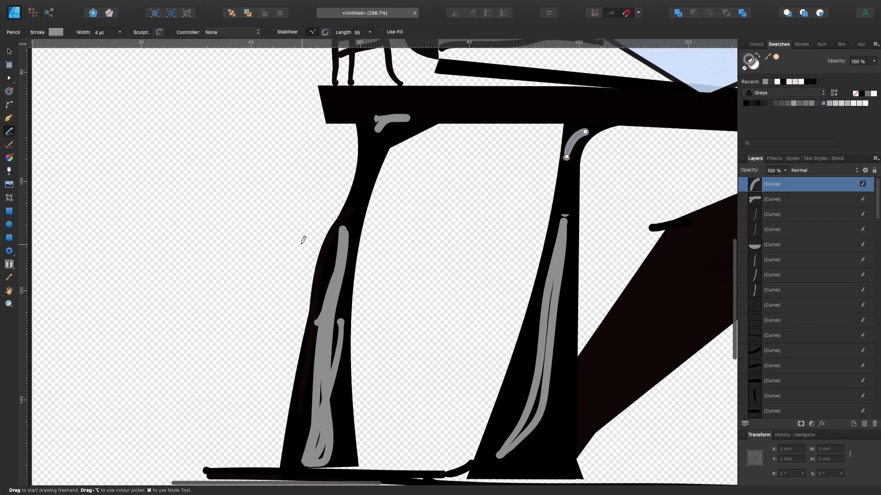
Draw a dark grey Pencil highlight along the upper edge of the figure's front leg
{"action": "scroll", "coordinate": [305, 238], "scroll_direction": "right", "scroll_amount": 8}
{"action": "scroll", "coordinate": [305, 238], "scroll_direction": "down", "scroll_amount": 4}
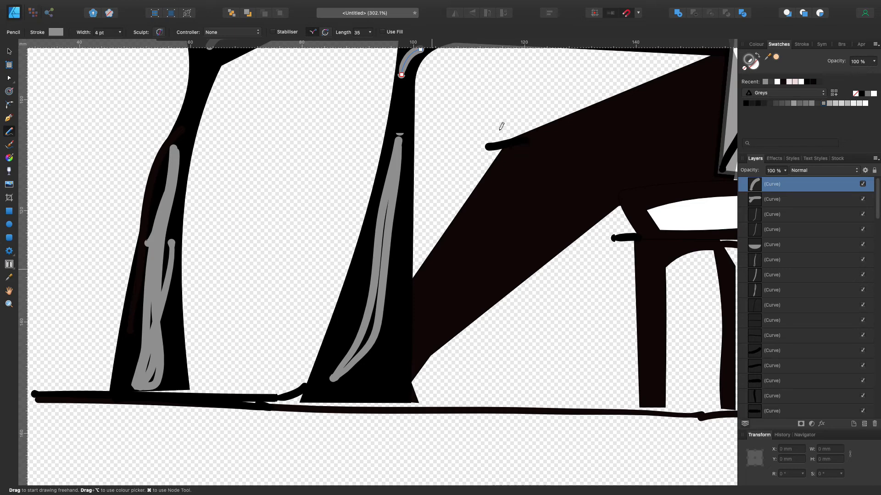
{"action": "left_click_drag", "start_coordinate": [513, 167], "coordinate": [417, 272]}
{"action": "left_click", "coordinate": [9, 78]}
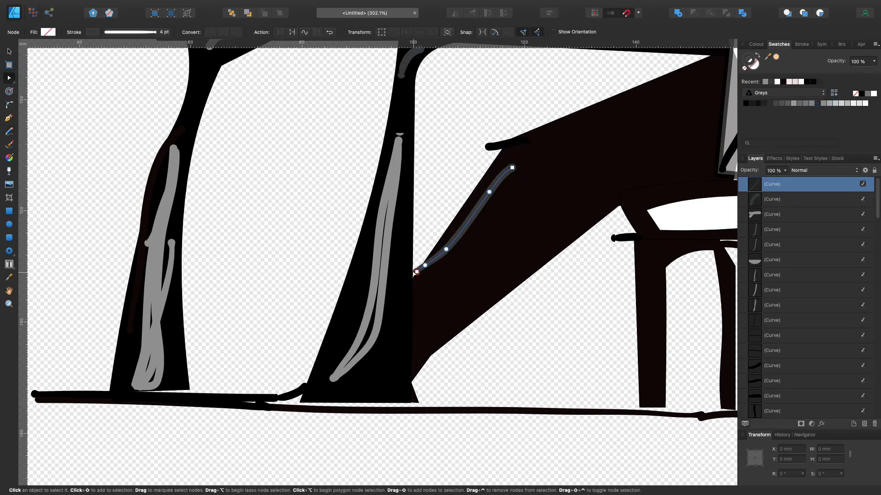
Taper one end of the dark grey highlight on the figure's front leg by lowering the end of its stroke pressure curve
{"action": "left_click", "coordinate": [149, 35]}
{"action": "left_click", "coordinate": [170, 161]}
{"action": "left_click_drag", "start_coordinate": [265, 193], "coordinate": [277, 247]}
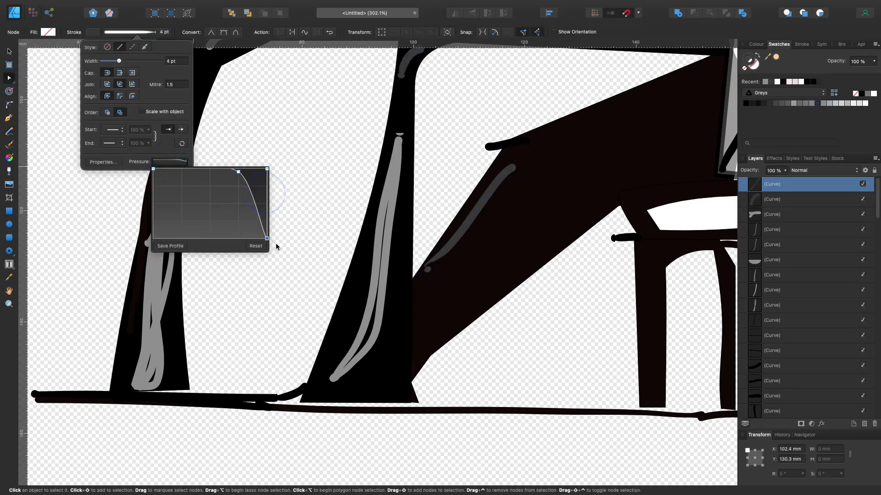
Select the outer grey highlight line on the table leg nearest the figure and taper it with the stroke pressure curve
{"action": "left_click", "coordinate": [9, 52]}
{"action": "left_click", "coordinate": [36, 60]}
{"action": "left_click", "coordinate": [392, 225]}
{"action": "left_click", "coordinate": [134, 32]}
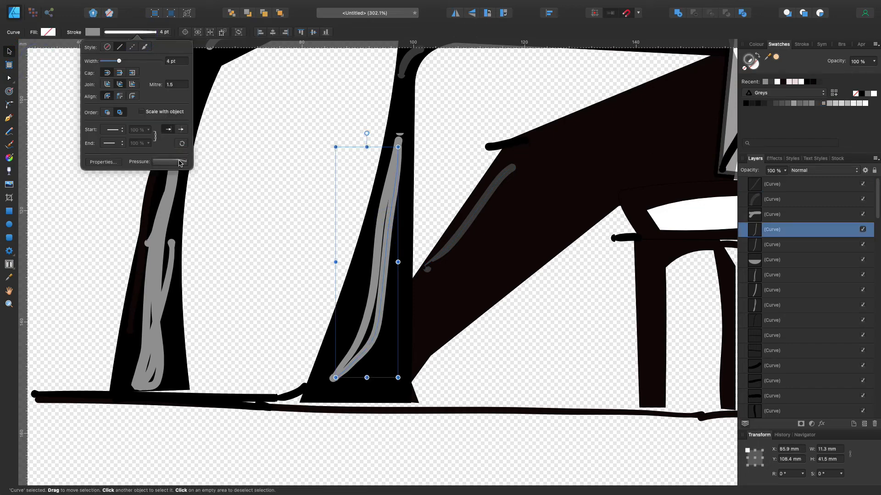
{"action": "left_click", "coordinate": [180, 161]}
{"action": "left_click_drag", "start_coordinate": [266, 195], "coordinate": [273, 249]}
{"action": "left_click", "coordinate": [274, 151]}
Taper the short grey highlight line on the table leg beneath the plant with the stroke pressure curve, leaving nothing selected
{"action": "left_click", "coordinate": [156, 321]}
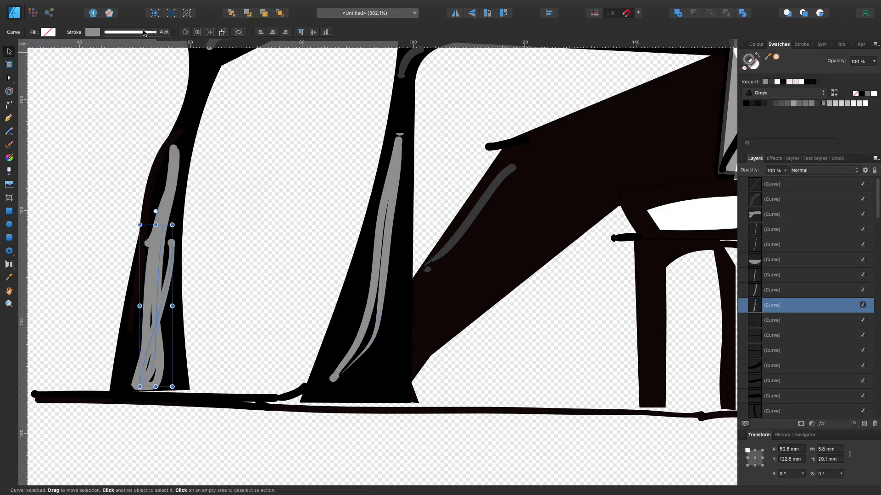
{"action": "left_click", "coordinate": [133, 31]}
{"action": "left_click", "coordinate": [171, 162]}
{"action": "left_click_drag", "start_coordinate": [266, 197], "coordinate": [273, 247]}
{"action": "left_click", "coordinate": [220, 103]}
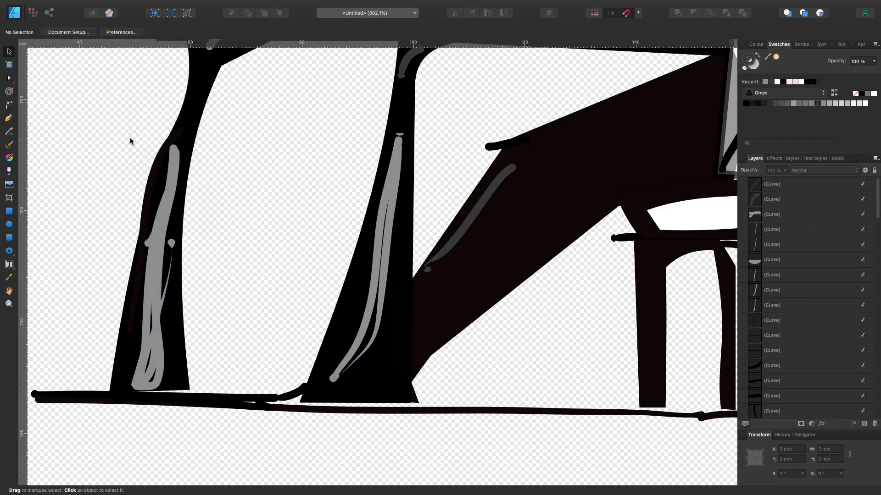
Group all the artwork curves into one group named "office setting"
{"action": "scroll", "coordinate": [129, 139], "scroll_direction": "down", "scroll_amount": 6}
{"action": "scroll", "coordinate": [128, 140], "scroll_direction": "up", "scroll_amount": 3}
{"action": "scroll", "coordinate": [128, 134], "scroll_direction": "up", "scroll_amount": 3}
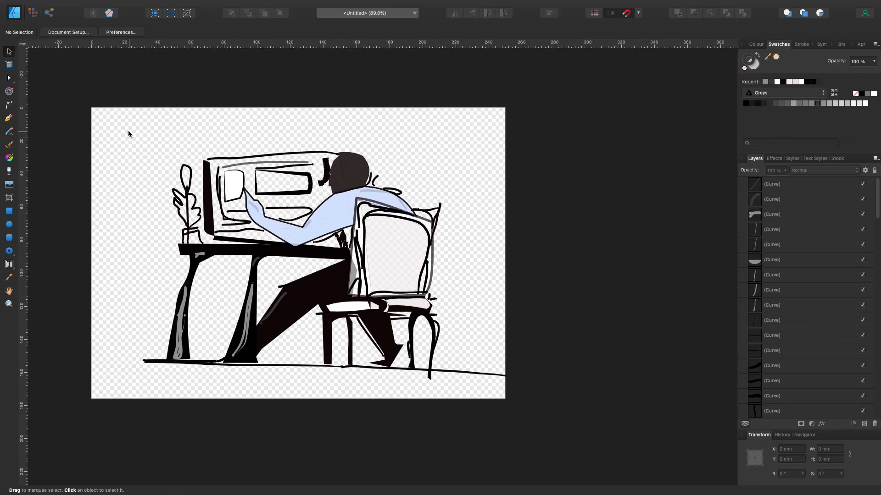
{"action": "scroll", "coordinate": [128, 130], "scroll_direction": "up", "scroll_amount": 2}
{"action": "left_click", "coordinate": [11, 211]}
{"action": "left_click", "coordinate": [810, 188]}
{"action": "scroll", "coordinate": [833, 299], "scroll_direction": "down", "scroll_amount": 20}
{"action": "left_click", "coordinate": [802, 382], "text": "shift"}
{"action": "key", "text": "super+g"}
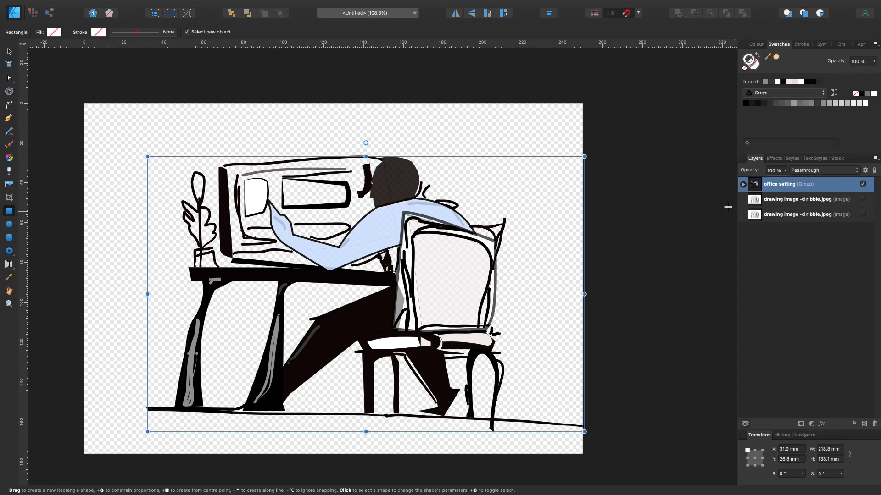
Draw a 250 × 176 mm rectangle covering the whole page and place it beneath the "office setting" group
{"action": "left_click", "coordinate": [550, 83]}
{"action": "left_click_drag", "start_coordinate": [85, 104], "coordinate": [582, 454]}
{"action": "left_click_drag", "start_coordinate": [745, 188], "coordinate": [770, 206]}
{"action": "left_click", "coordinate": [787, 82]}
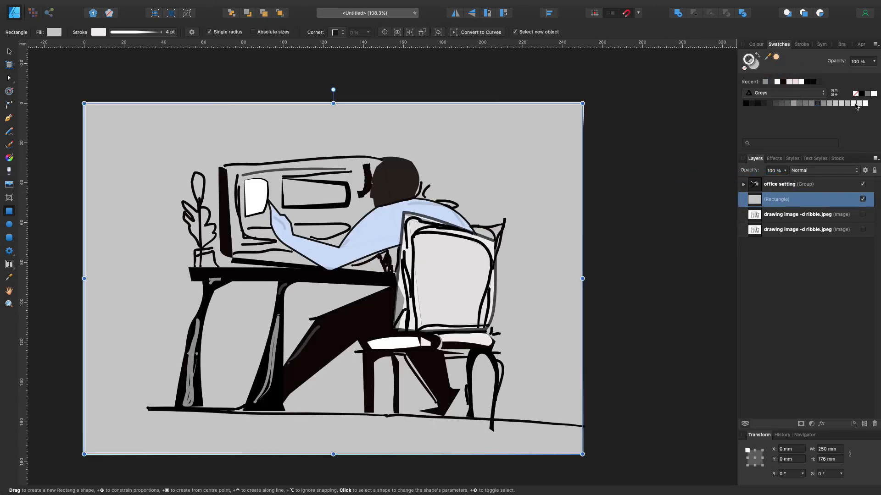
Give the background rectangle a black stroke and a near-white fill of RGB 250, 255, 251, and deselect it
{"action": "left_click", "coordinate": [98, 32]}
{"action": "left_click", "coordinate": [122, 104]}
{"action": "left_click_drag", "start_coordinate": [122, 104], "coordinate": [119, 139]}
{"action": "left_click", "coordinate": [53, 32]}
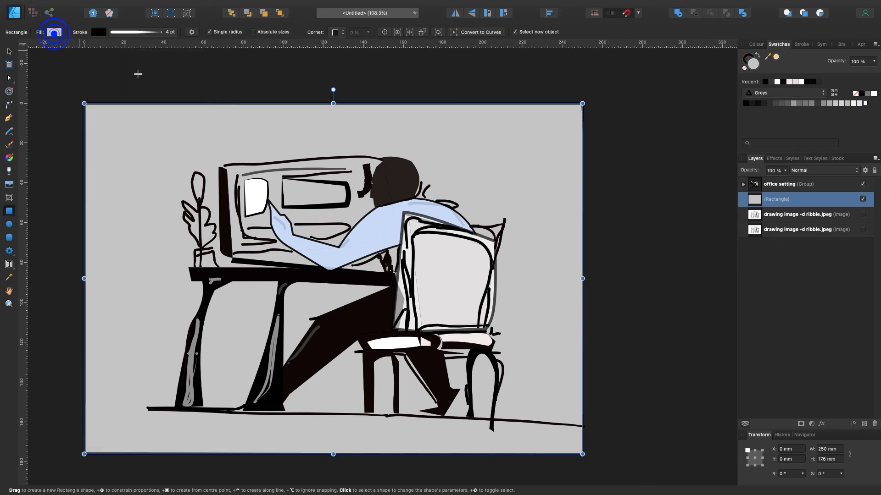
{"action": "left_click", "coordinate": [54, 33]}
{"action": "mouse_move", "coordinate": [86, 108]}
{"action": "left_mouse_down"}
{"action": "mouse_move", "coordinate": [85, 100]}
{"action": "mouse_move", "coordinate": [147, 103]}
{"action": "mouse_move", "coordinate": [95, 94]}
{"action": "left_mouse_up"}
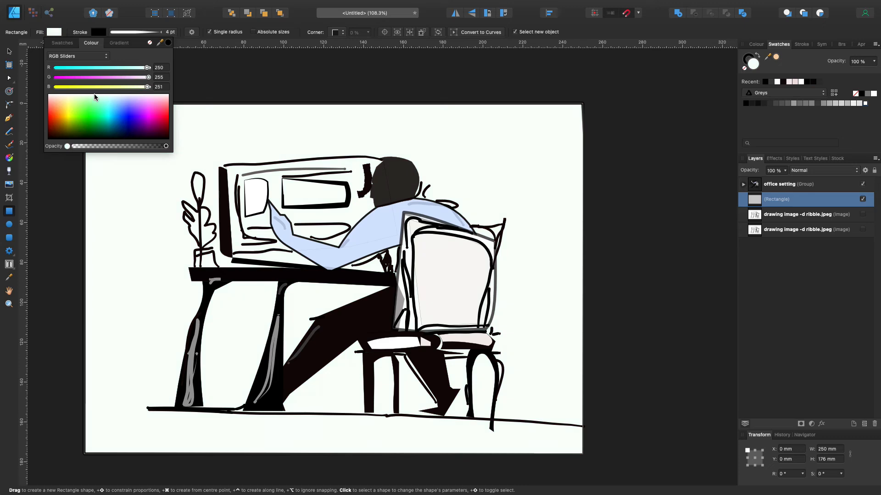
{"action": "left_click", "coordinate": [36, 173]}
{"action": "left_click", "coordinate": [10, 50]}
Select the figure's blue shirt shape and nudge the node at the inner elbow slightly towards the body
{"action": "scroll", "coordinate": [56, 58], "scroll_direction": "up", "scroll_amount": 5}
{"action": "scroll", "coordinate": [50, 58], "scroll_direction": "down", "scroll_amount": 5}
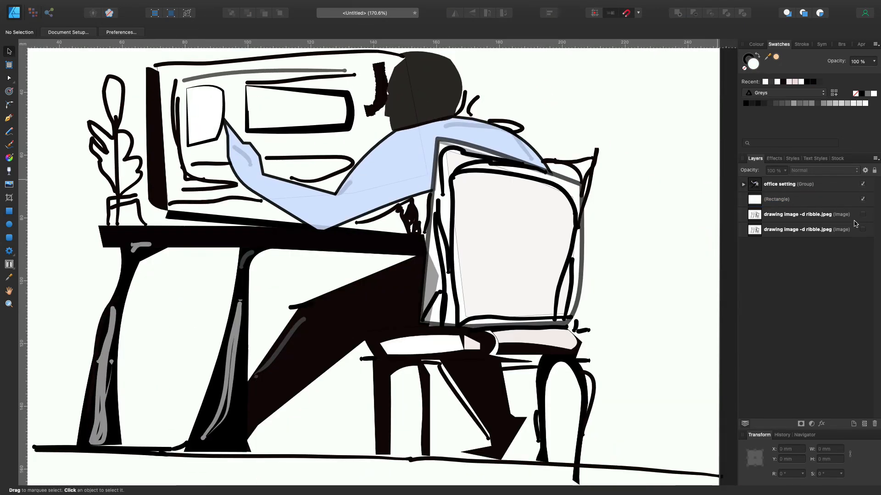
{"action": "left_click", "coordinate": [659, 218]}
{"action": "double_click", "coordinate": [497, 241]}
{"action": "double_click", "coordinate": [458, 252]}
{"action": "left_click", "coordinate": [405, 179]}
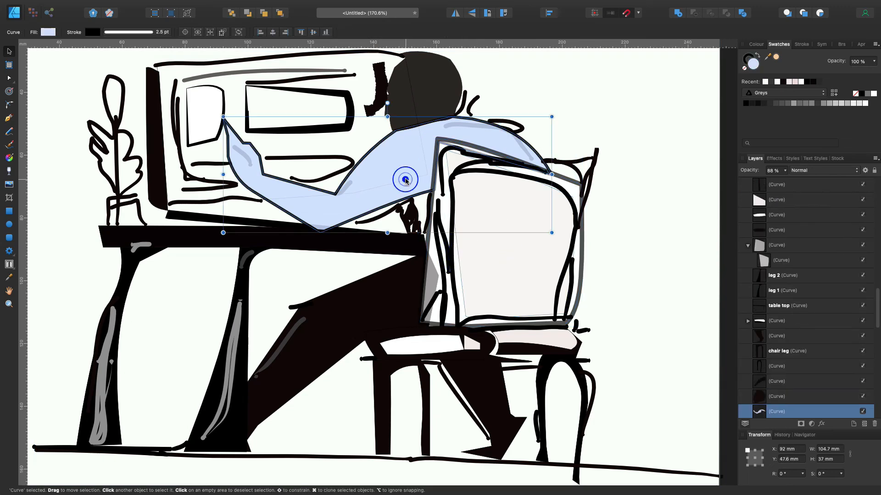
{"action": "double_click", "coordinate": [405, 179]}
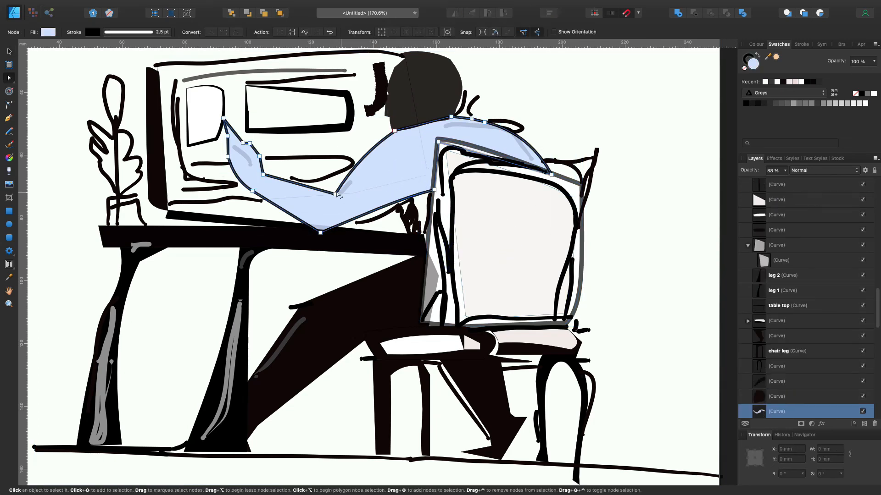
{"action": "left_click_drag", "start_coordinate": [337, 195], "coordinate": [341, 194]}
{"action": "left_click", "coordinate": [422, 151]}
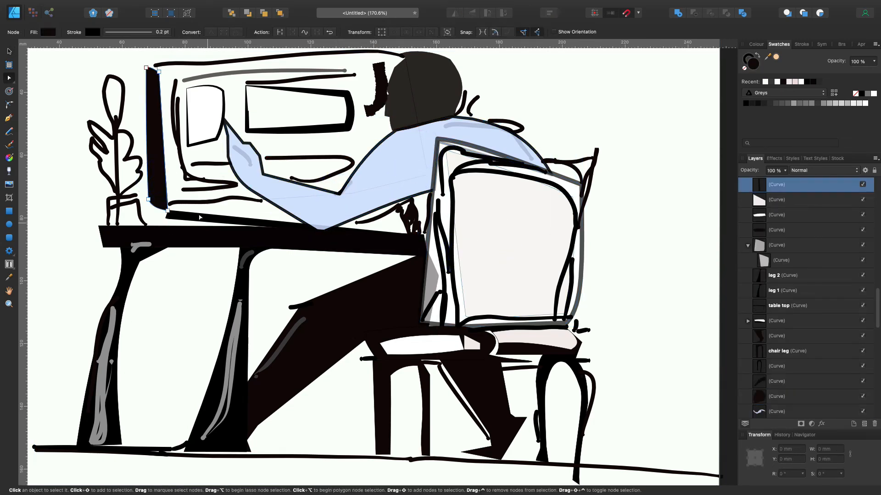
Reshape the upper corner of the chair's inner backrest panel and fill the panel with white
{"action": "double_click", "coordinate": [458, 269]}
{"action": "left_click_drag", "start_coordinate": [446, 150], "coordinate": [458, 174]}
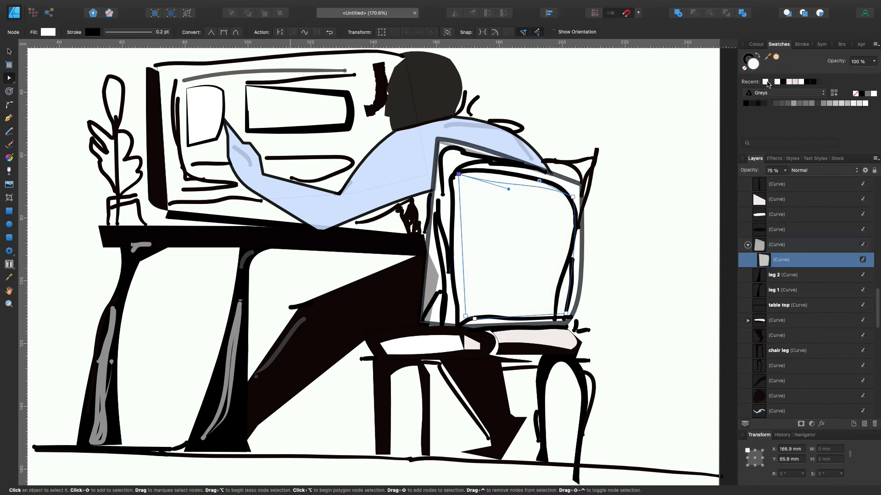
{"action": "left_click", "coordinate": [126, 31]}
{"action": "left_click", "coordinate": [613, 116]}
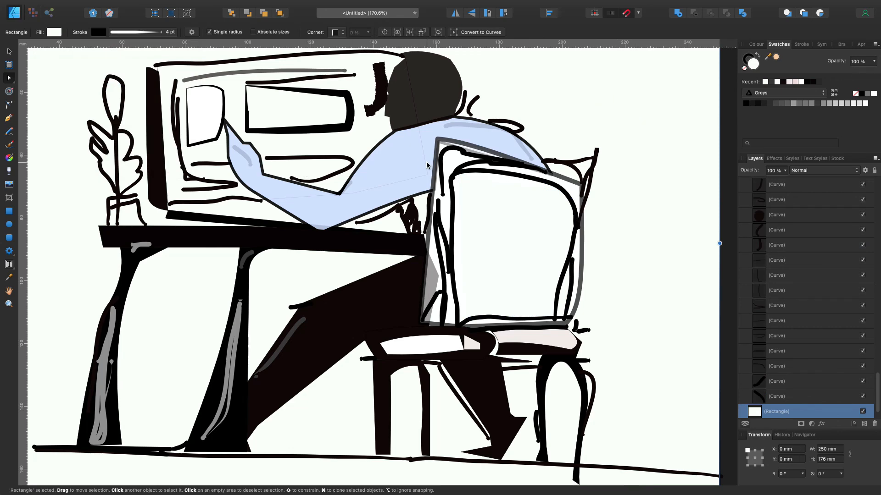
Examine where the shirt, chair back, seat, monitor edge and background shapes sit in the layer stack
{"action": "left_click", "coordinate": [425, 165]}
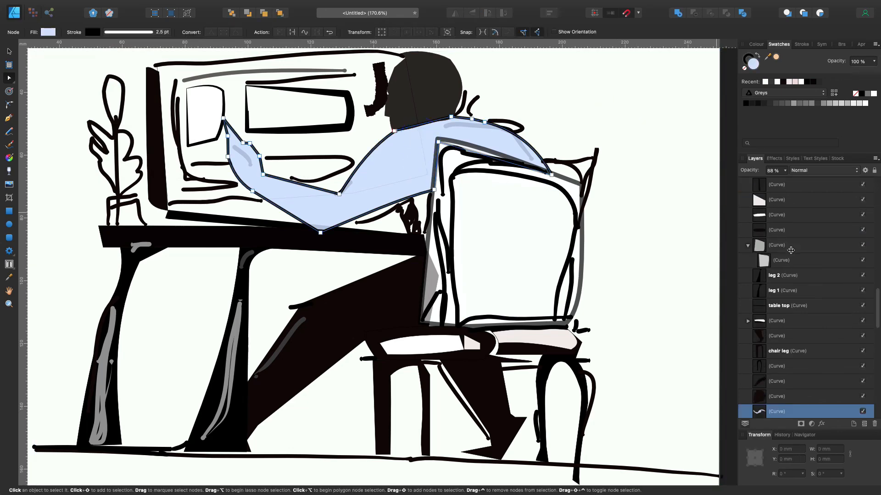
{"action": "left_click", "coordinate": [774, 205]}
{"action": "left_click", "coordinate": [788, 262]}
{"action": "scroll", "coordinate": [789, 263], "scroll_direction": "down", "scroll_amount": 2}
{"action": "left_click", "coordinate": [425, 175]}
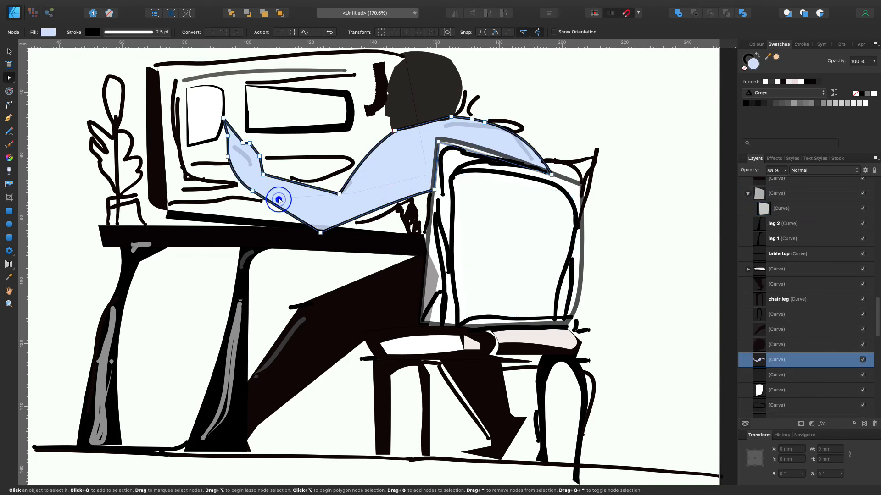
{"action": "left_click", "coordinate": [561, 196]}
{"action": "scroll", "coordinate": [806, 237], "scroll_direction": "up", "scroll_amount": 5}
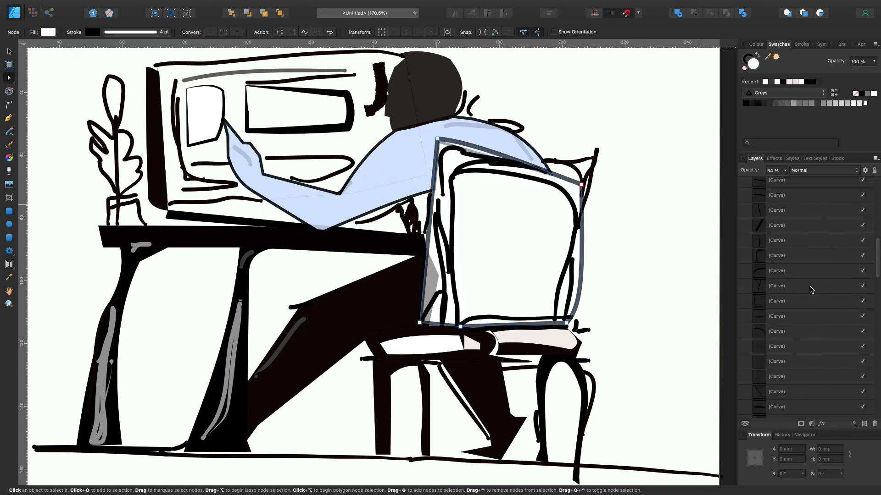
{"action": "scroll", "coordinate": [806, 237], "scroll_direction": "down", "scroll_amount": 1}
{"action": "left_click", "coordinate": [785, 202]}
{"action": "scroll", "coordinate": [789, 239], "scroll_direction": "down", "scroll_amount": 5}
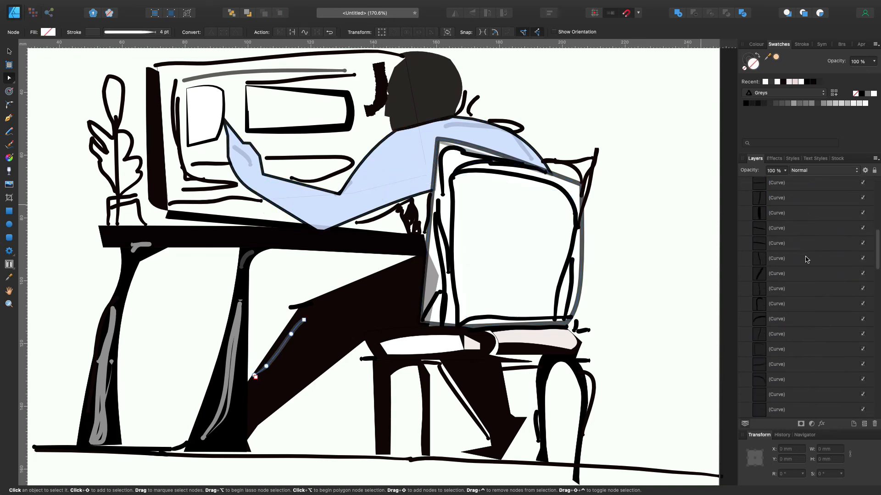
{"action": "left_click", "coordinate": [795, 276]}
{"action": "scroll", "coordinate": [796, 275], "scroll_direction": "down", "scroll_amount": 10}
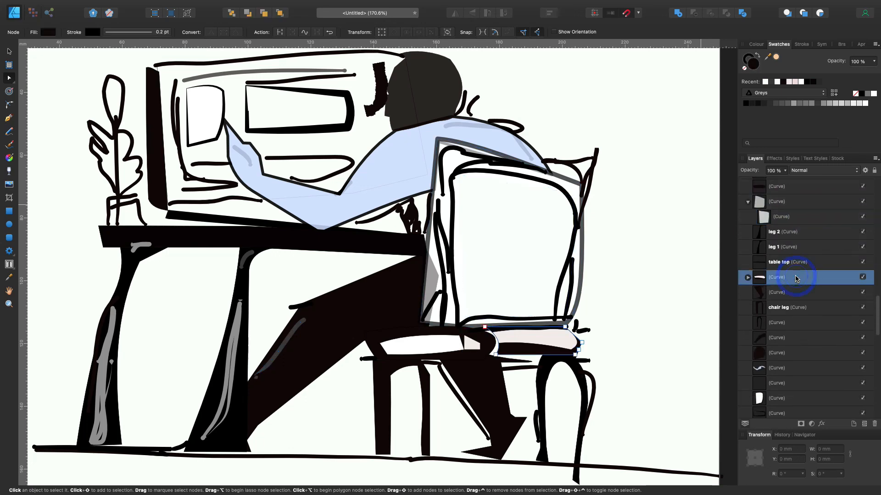
{"action": "left_click", "coordinate": [781, 385]}
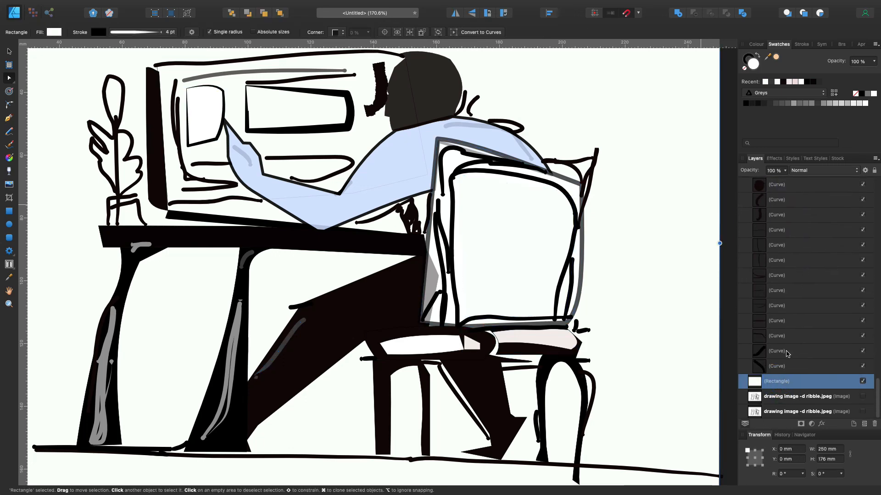
{"action": "scroll", "coordinate": [787, 351], "scroll_direction": "up", "scroll_amount": 5}
{"action": "left_click", "coordinate": [792, 327]}
{"action": "scroll", "coordinate": [796, 324], "scroll_direction": "up", "scroll_amount": 5}
{"action": "left_click", "coordinate": [796, 325]}
{"action": "left_click", "coordinate": [791, 335]}
{"action": "left_click", "coordinate": [424, 178]}
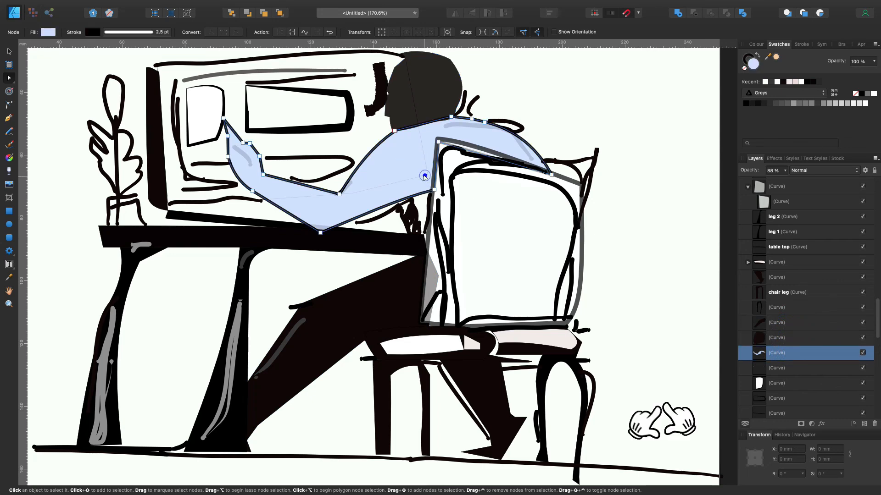
{"action": "left_click", "coordinate": [153, 73]}
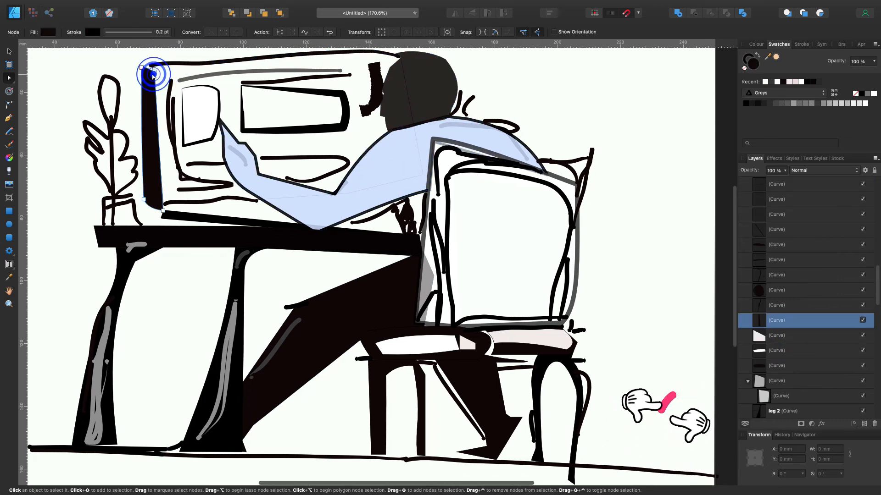
{"action": "left_click", "coordinate": [244, 220]}
{"action": "scroll", "coordinate": [257, 218], "scroll_direction": "left", "scroll_amount": 1}
{"action": "left_click", "coordinate": [308, 197]}
{"action": "left_click", "coordinate": [386, 110]}
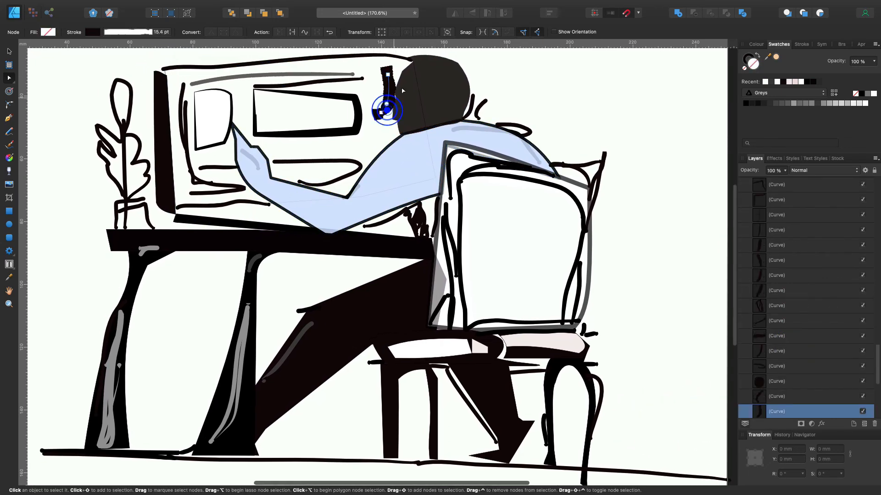
{"action": "left_click", "coordinate": [638, 193]}
{"action": "key", "text": "super+0"}
{"action": "scroll", "coordinate": [619, 174], "scroll_direction": "down", "scroll_amount": 2}
{"action": "scroll", "coordinate": [618, 168], "scroll_direction": "up", "scroll_amount": 4}
{"action": "left_click", "coordinate": [65, 82]}
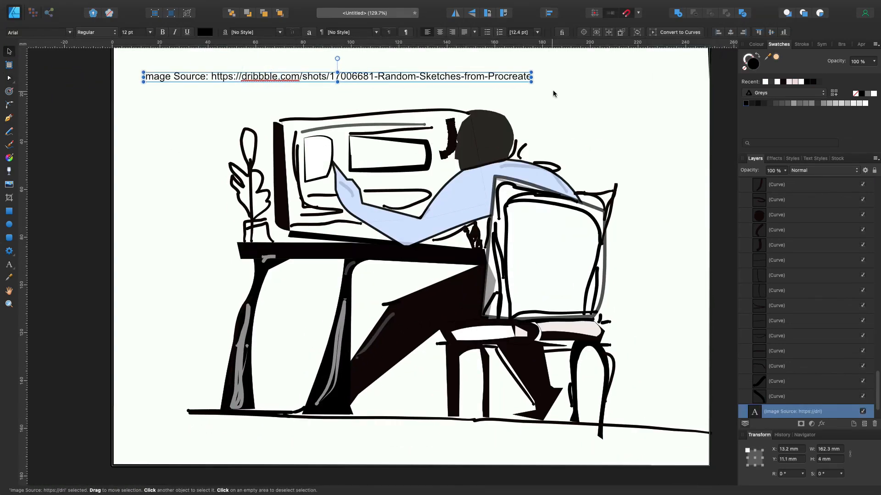
{"action": "left_click", "coordinate": [108, 119]}
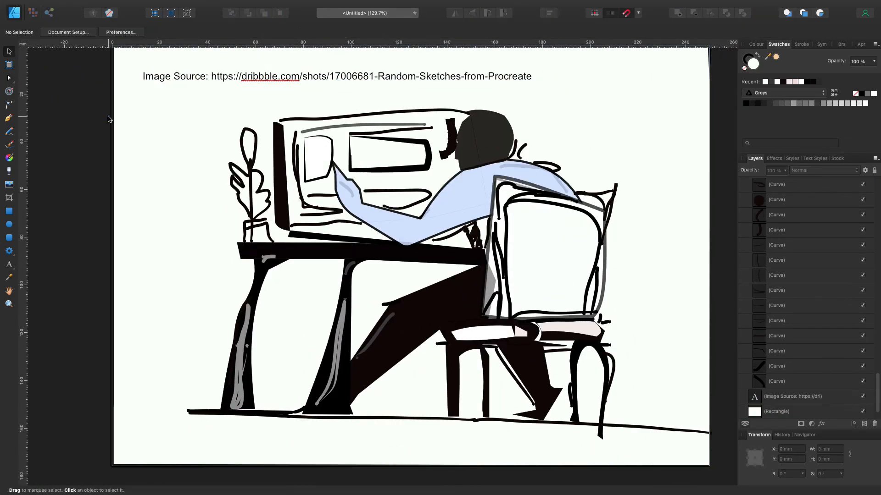
Move the image source text below the floor line near the page's lower left corner and deselect it
{"action": "scroll", "coordinate": [109, 118], "scroll_direction": "down", "scroll_amount": 4}
{"action": "scroll", "coordinate": [109, 114], "scroll_direction": "up", "scroll_amount": 3}
{"action": "left_click", "coordinate": [306, 114]}
{"action": "left_click_drag", "start_coordinate": [303, 113], "coordinate": [308, 452]}
{"action": "scroll", "coordinate": [467, 257], "scroll_direction": "down", "scroll_amount": 5}
{"action": "left_click_drag", "start_coordinate": [505, 263], "coordinate": [446, 261]}
{"action": "left_click_drag", "start_coordinate": [393, 260], "coordinate": [372, 263]}
{"action": "left_click", "coordinate": [360, 306]}
{"action": "scroll", "coordinate": [355, 309], "scroll_direction": "down", "scroll_amount": 4}
{"action": "scroll", "coordinate": [349, 311], "scroll_direction": "up", "scroll_amount": 3}
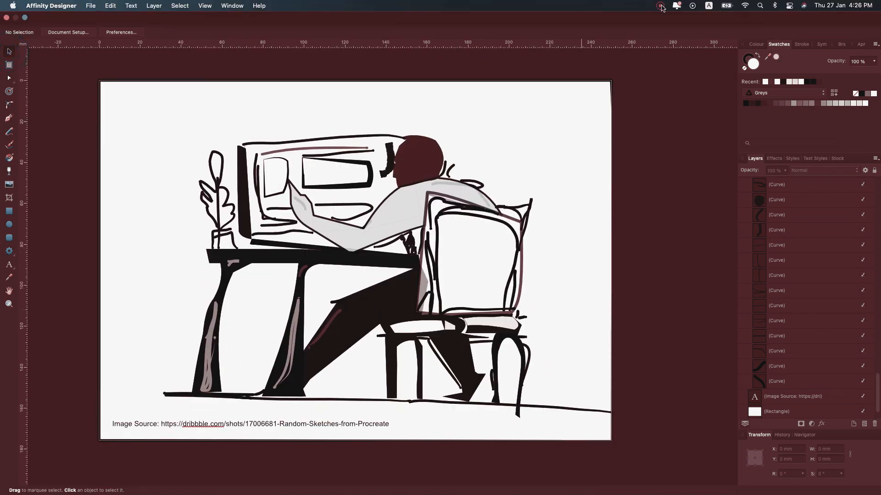
{"action": "left_click", "coordinate": [660, 5]}
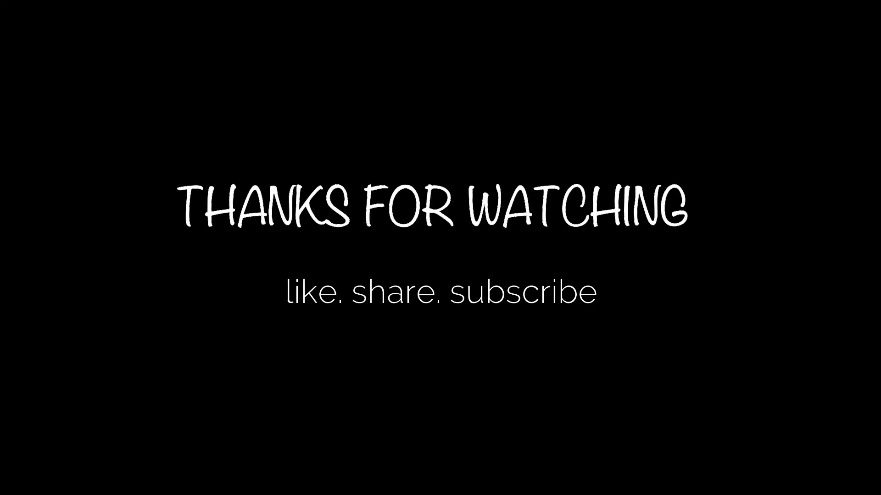